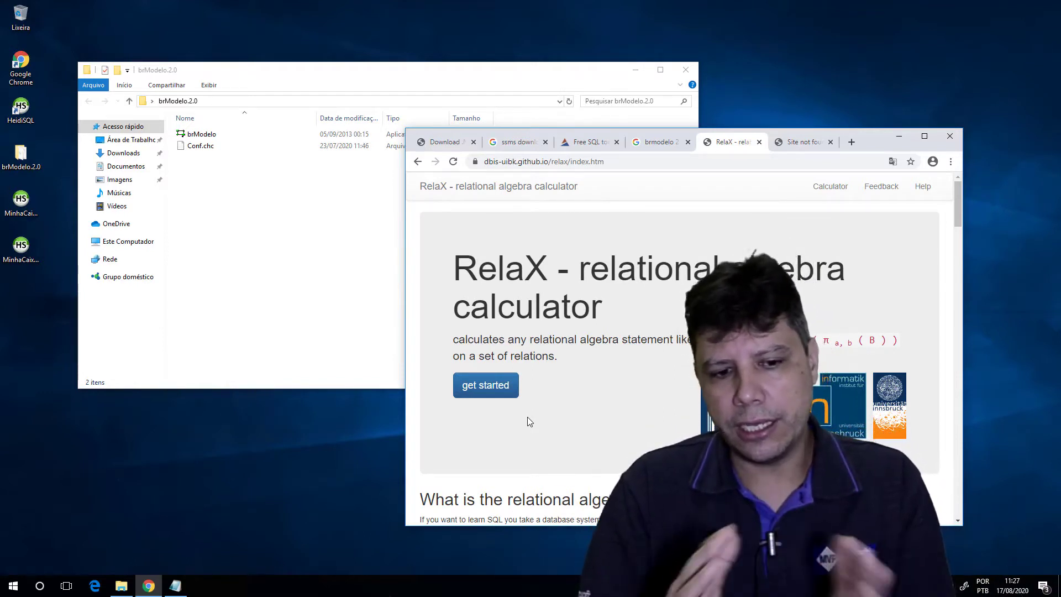
Step: Examine the open Google search for "brmodelo 2" to find where brModelo can be downloaded
{"action": "left_click", "coordinate": [149, 586]}
{"action": "left_click", "coordinate": [149, 587]}
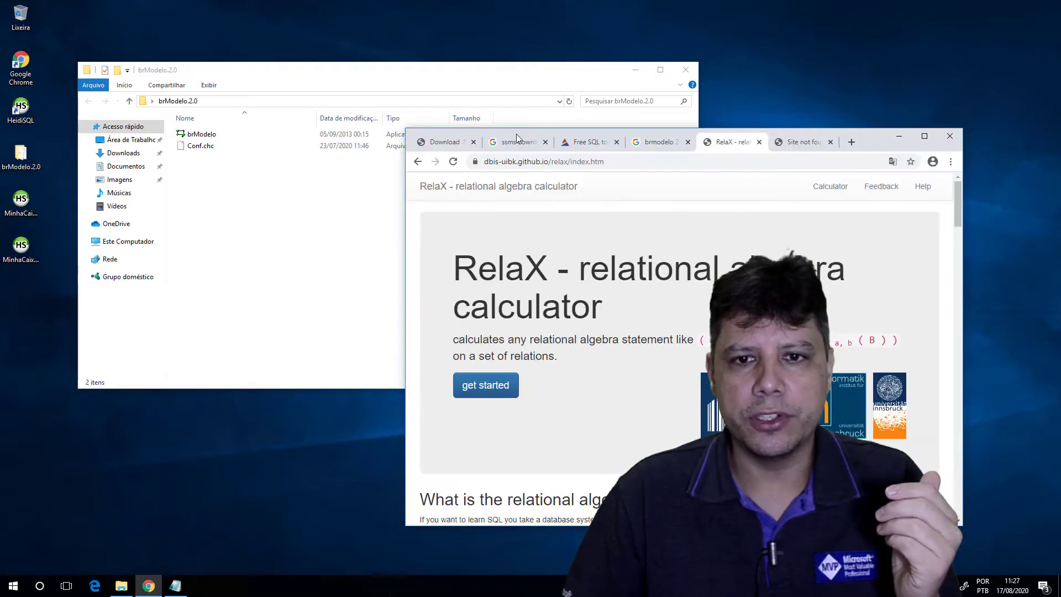
{"action": "left_click", "coordinate": [661, 142]}
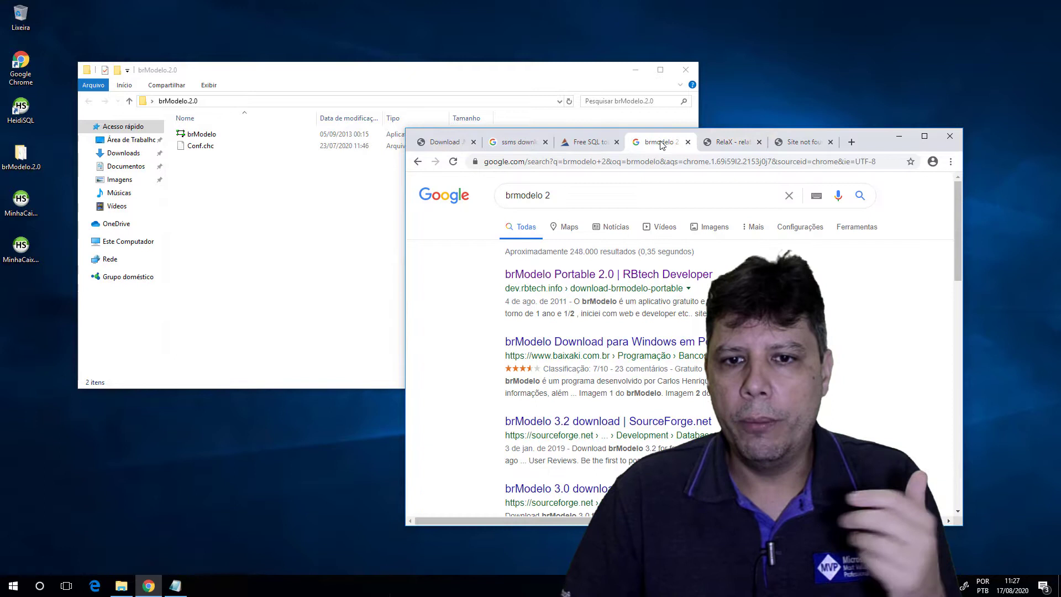
{"action": "left_click", "coordinate": [580, 198]}
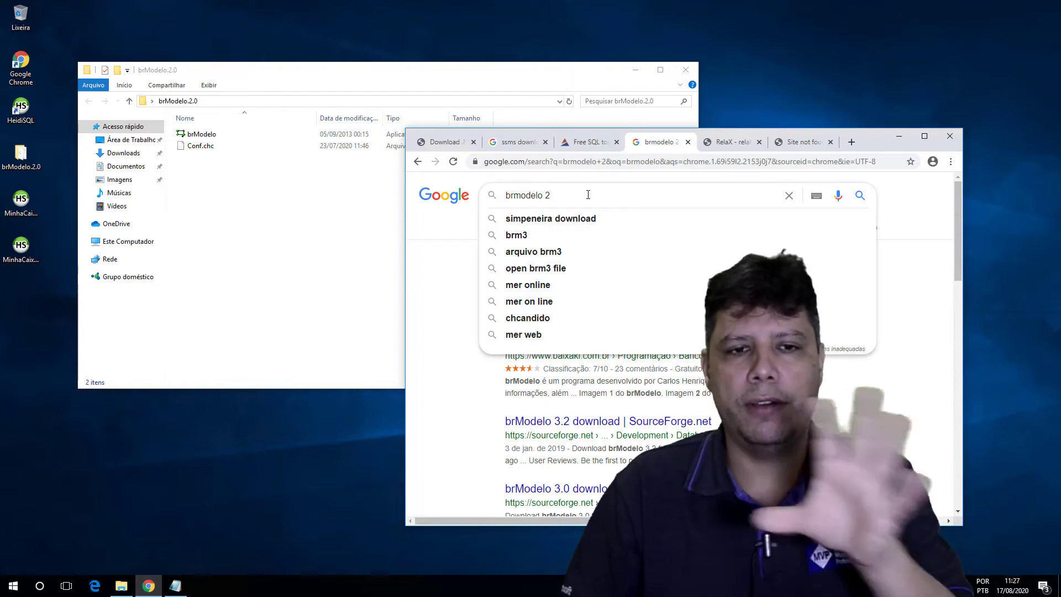
Step: Launch the brModelo application from the brModelo.2.0 folder
{"action": "left_click", "coordinate": [235, 196]}
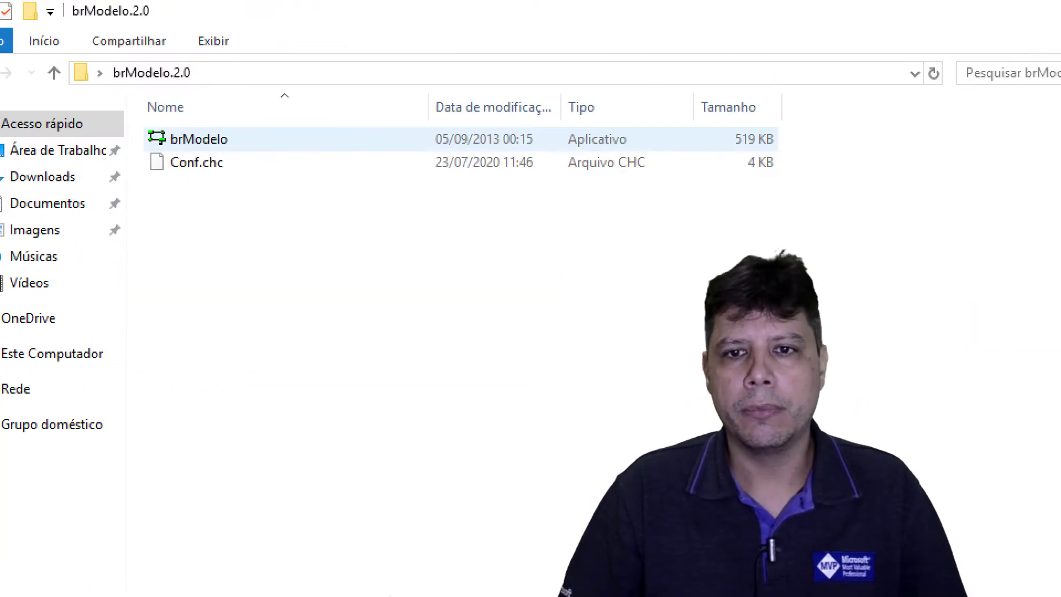
{"action": "mouse_move", "coordinate": [541, 115]}
{"action": "left_mouse_down"}
{"action": "mouse_move", "coordinate": [643, 150]}
{"action": "mouse_move", "coordinate": [519, 117]}
{"action": "left_mouse_up"}
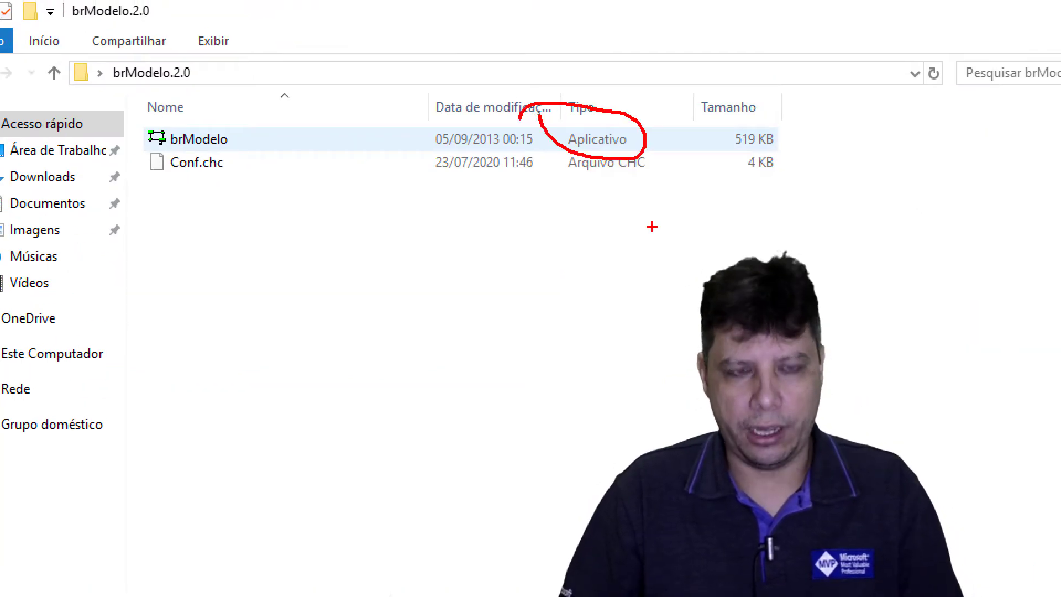
{"action": "key", "text": "Escape"}
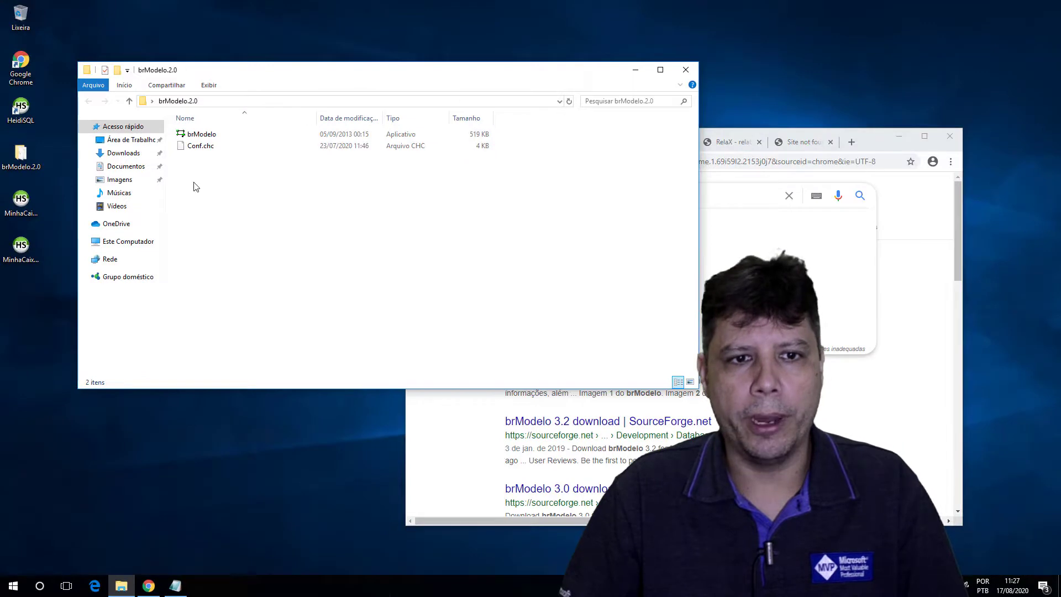
{"action": "double_click", "coordinate": [205, 137]}
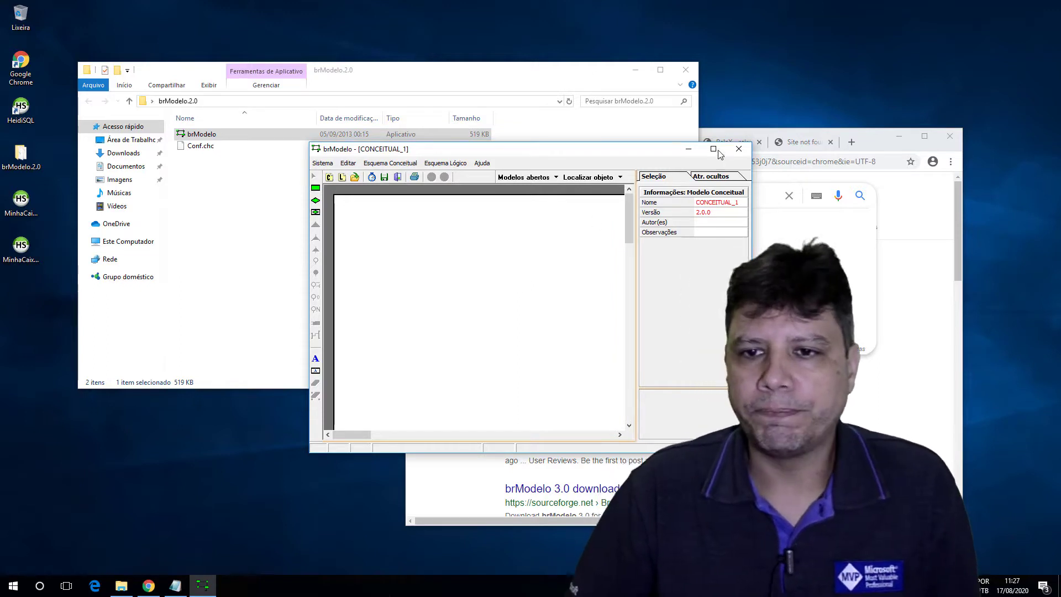
Step: Find Azure Data Studio among the installed programs by searching for "azure" and launch it
{"action": "left_click", "coordinate": [14, 586]}
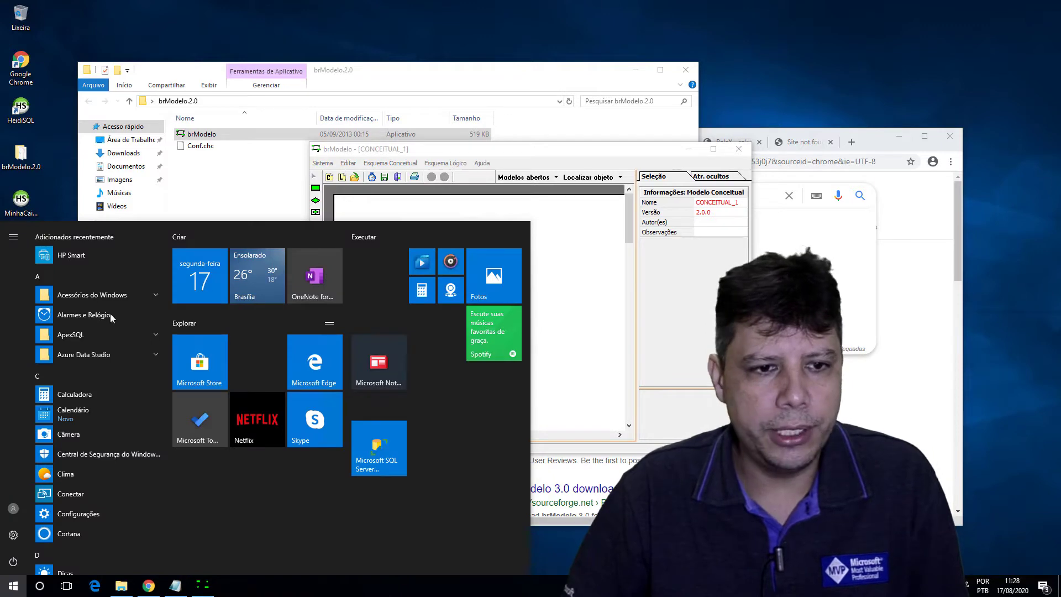
{"action": "scroll", "coordinate": [89, 348], "scroll_direction": "down", "scroll_amount": 12}
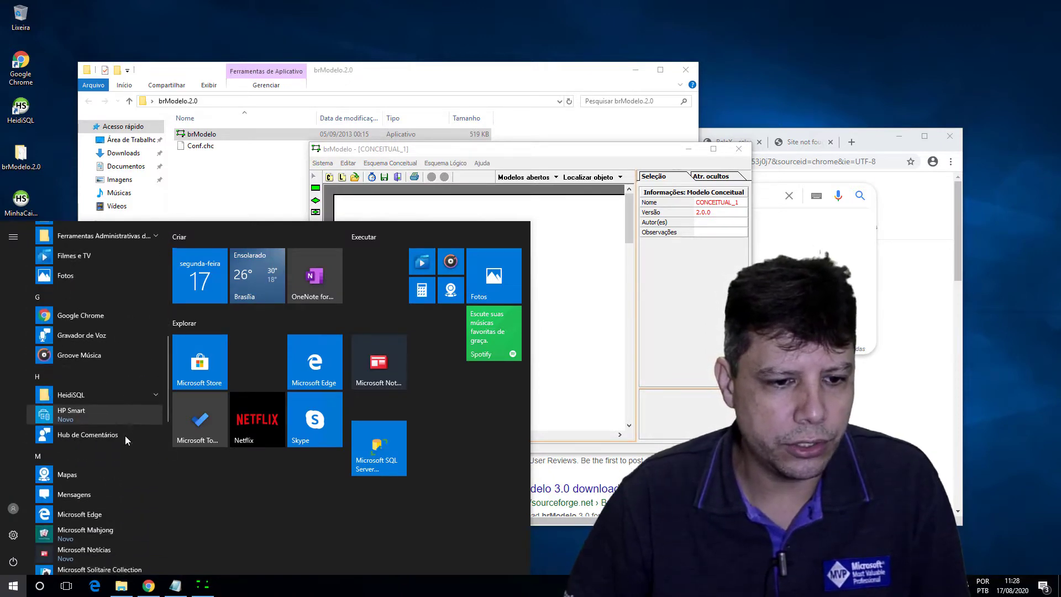
{"action": "scroll", "coordinate": [121, 419], "scroll_direction": "down", "scroll_amount": 5}
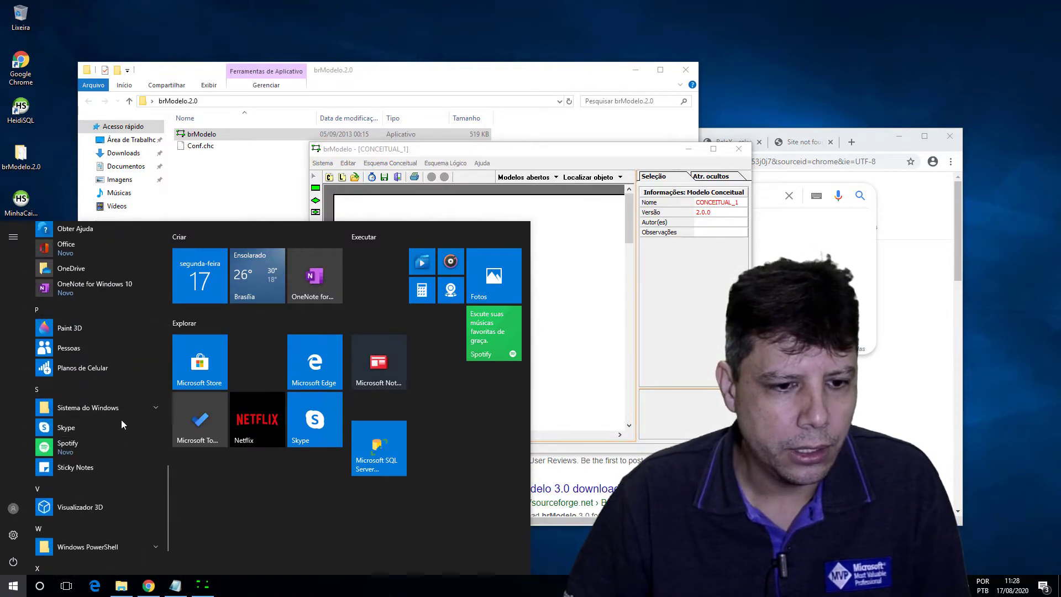
{"action": "scroll", "coordinate": [121, 419], "scroll_direction": "up", "scroll_amount": 10}
{"action": "type", "text": "azur"}
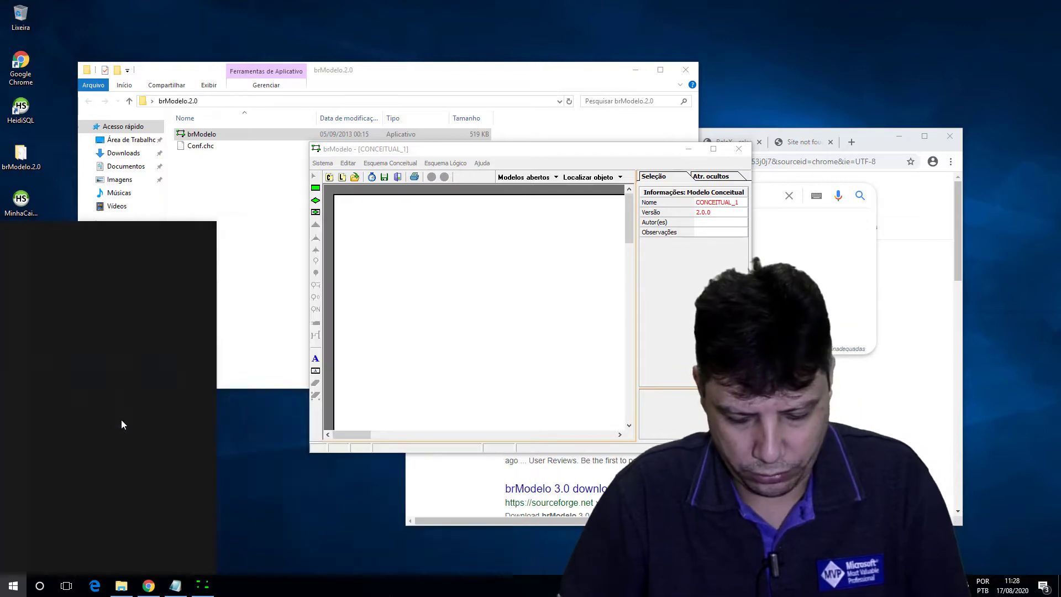
{"action": "type", "text": "e"}
{"action": "left_click", "coordinate": [105, 275]}
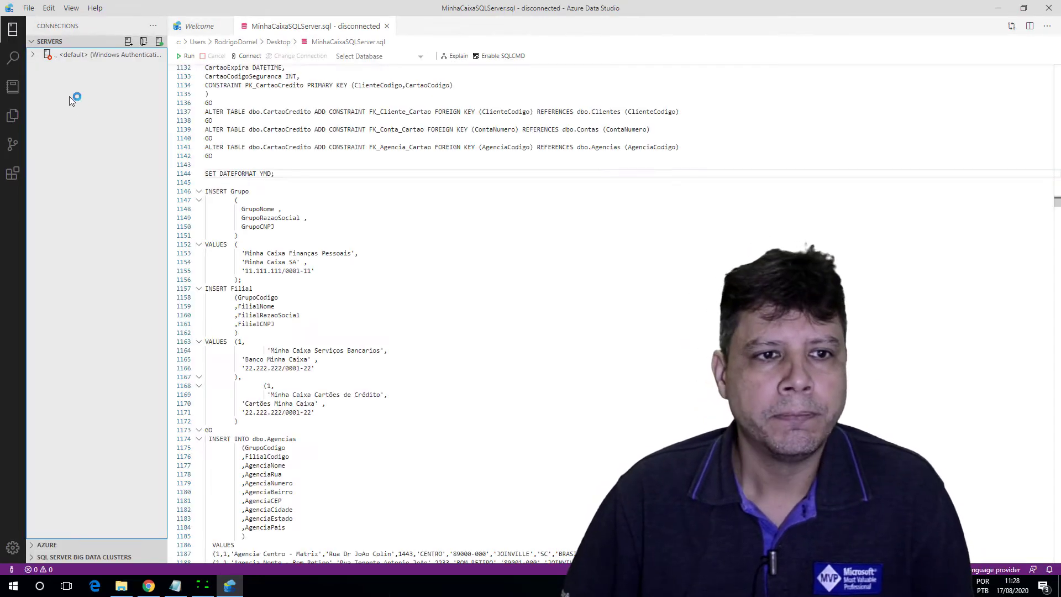
Step: Close MinhaCaixaSQLServer.sql and open a new query connected to the default Windows Authentication server's master database
{"action": "left_click", "coordinate": [386, 26]}
{"action": "left_click", "coordinate": [70, 55]}
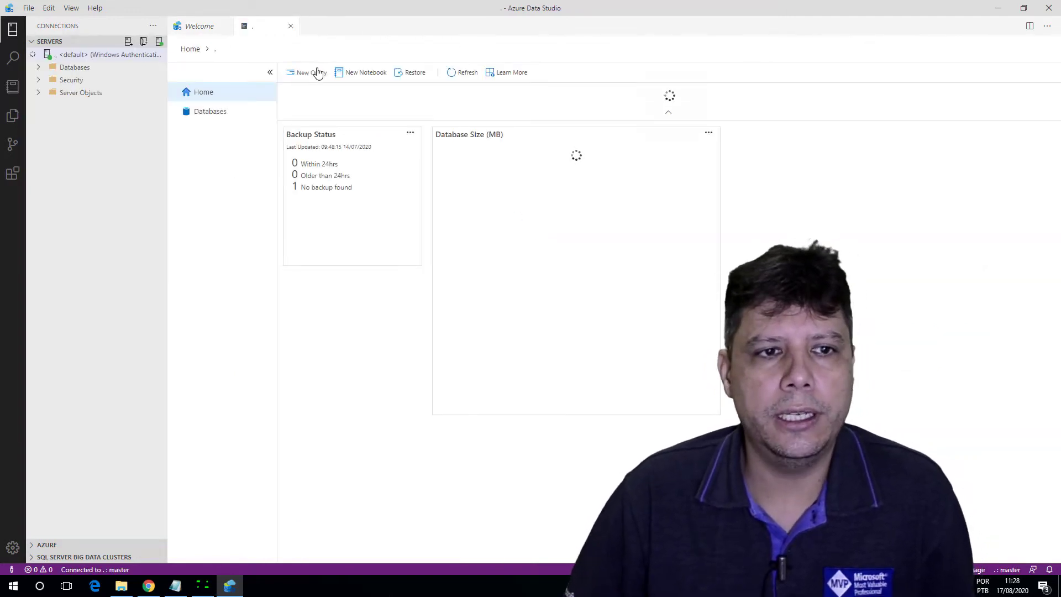
{"action": "left_click", "coordinate": [317, 72]}
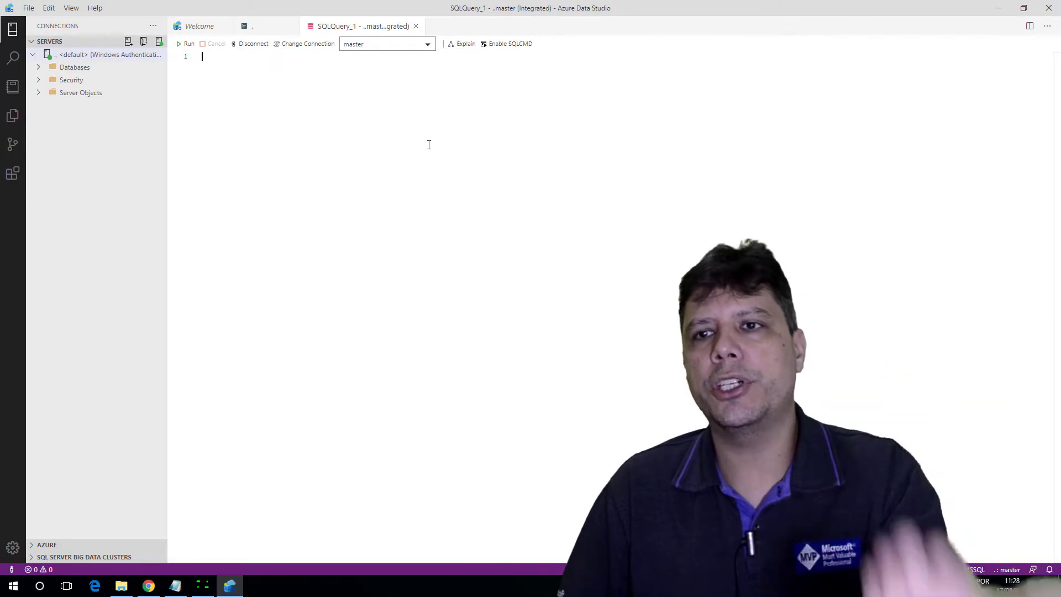
{"action": "left_click", "coordinate": [997, 12]}
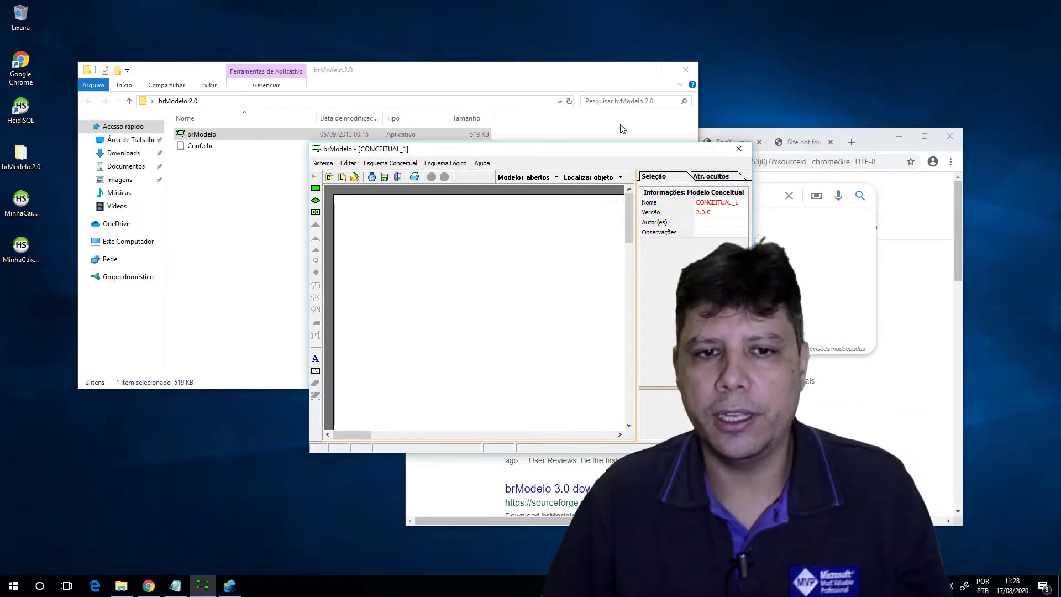
Step: Maximize the brModelo window containing the blank conceptual model
{"action": "left_click", "coordinate": [713, 149]}
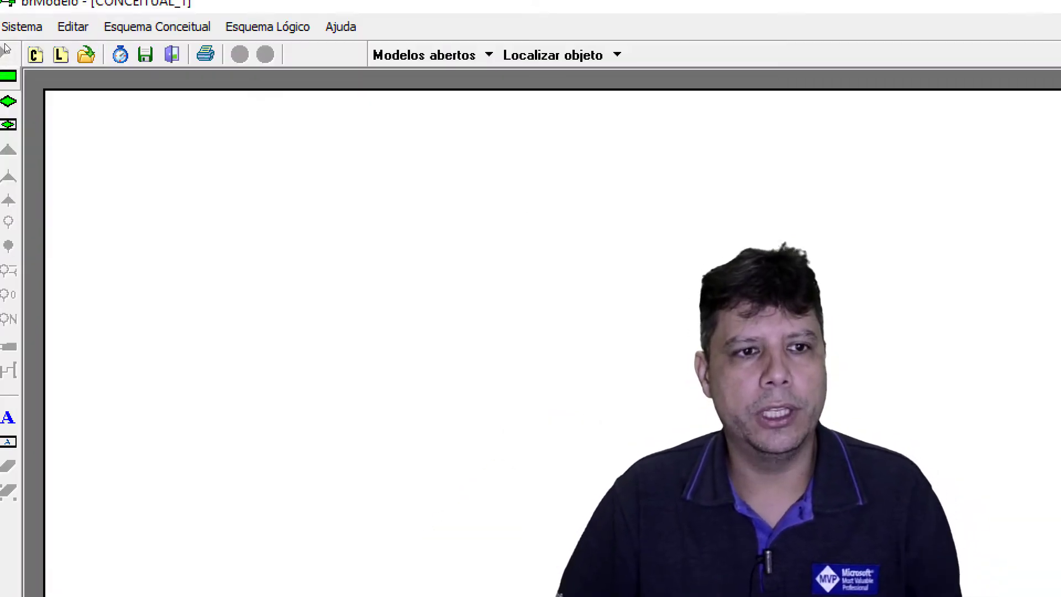
{"action": "left_click", "coordinate": [14, 86]}
{"action": "left_click_drag", "start_coordinate": [15, 69], "coordinate": [99, 106]}
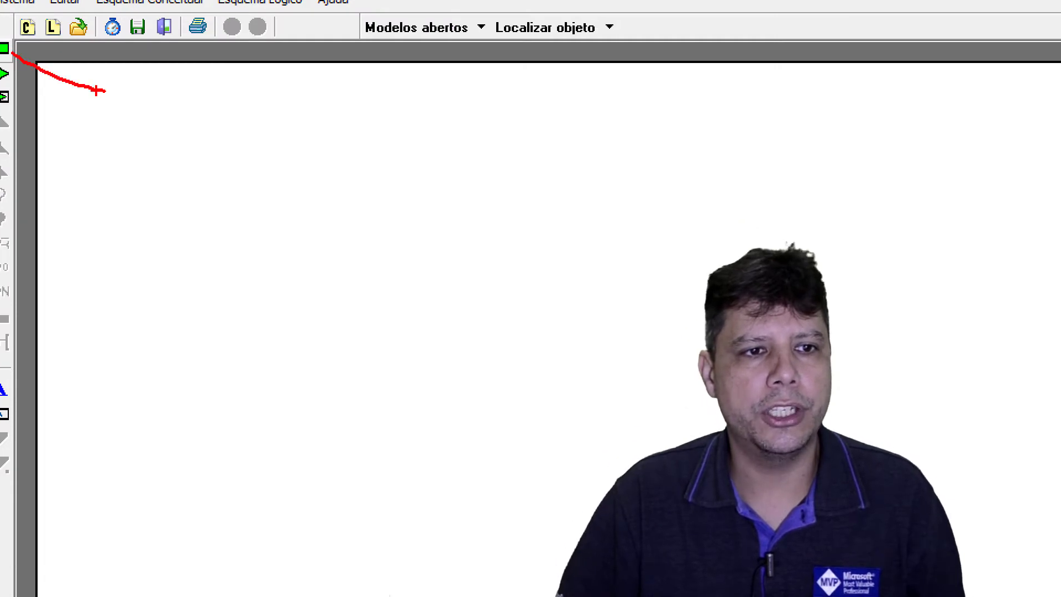
{"action": "left_click_drag", "start_coordinate": [21, 83], "coordinate": [97, 149]}
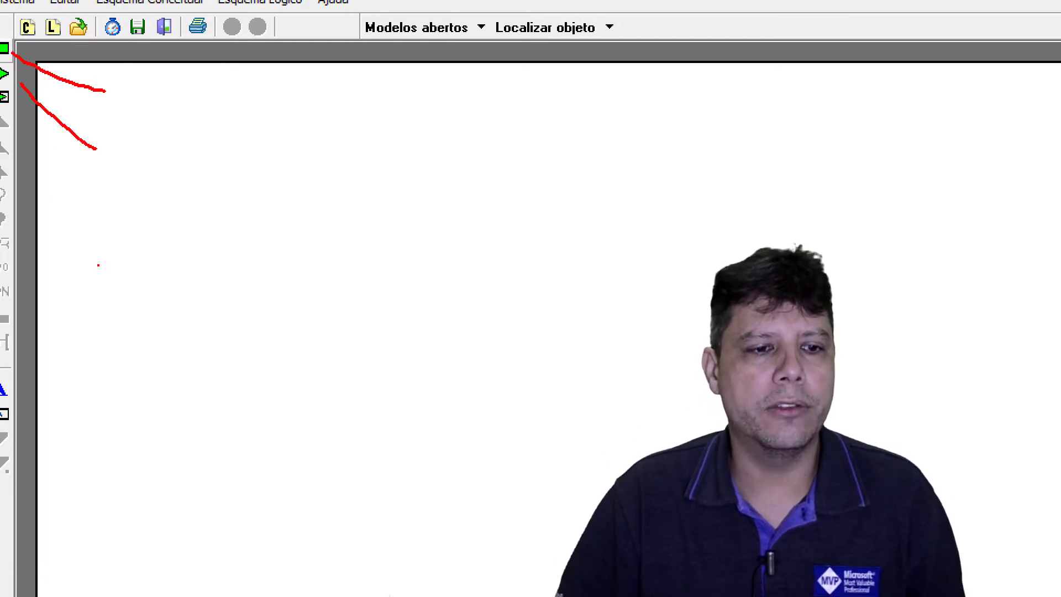
{"action": "key", "text": "Escape"}
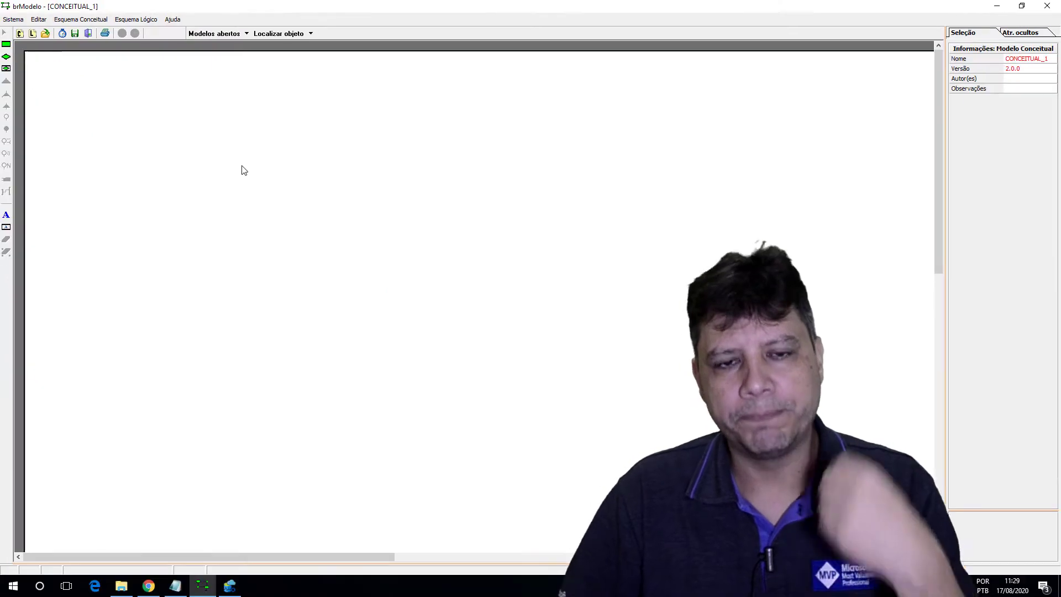
Step: Add an entity in the upper area of the blank conceptual model and name it Pai
{"action": "left_click", "coordinate": [8, 46]}
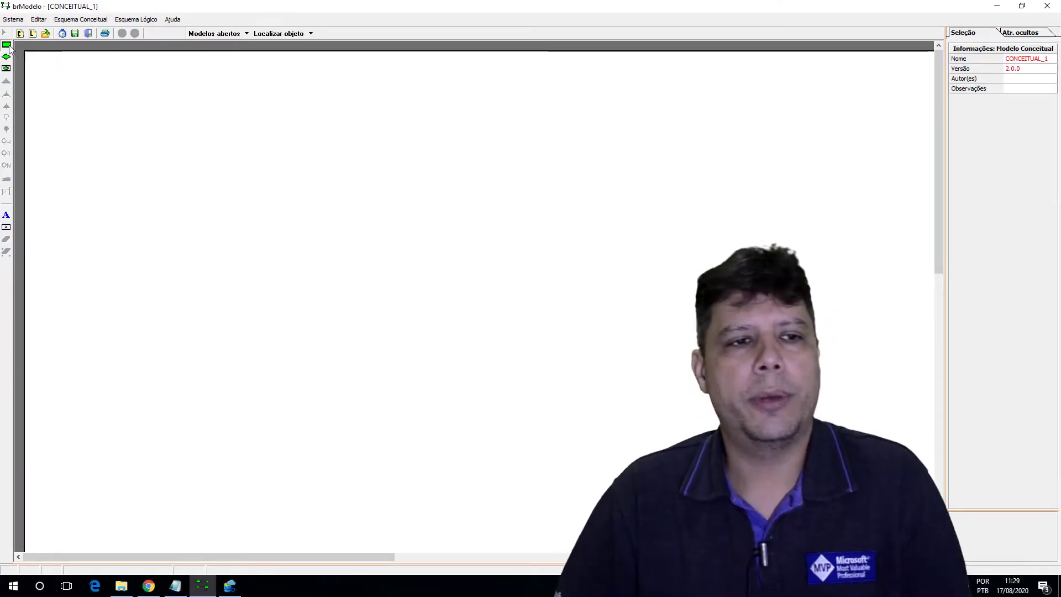
{"action": "left_click", "coordinate": [300, 155]}
{"action": "left_click", "coordinate": [324, 172]}
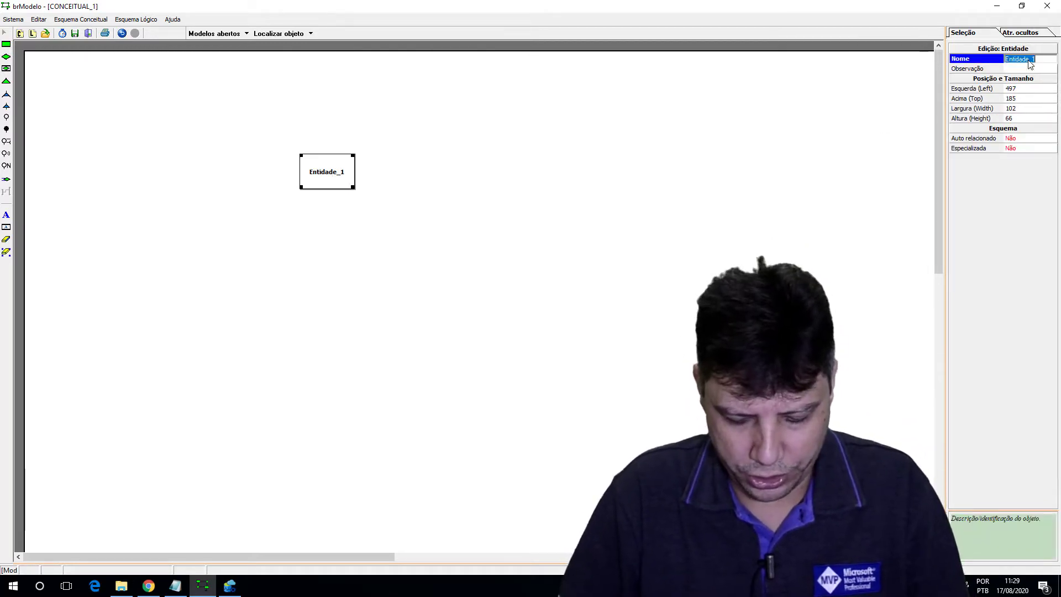
{"action": "type", "text": "Pai"}
{"action": "key", "text": "Return"}
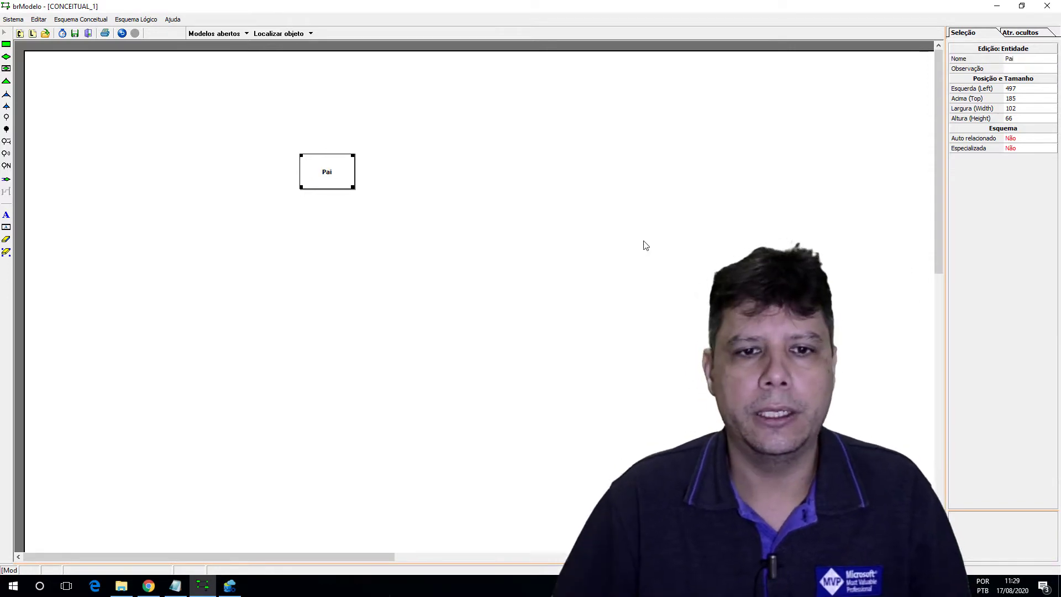
Step: Add an identifier attribute to the Pai entity and name it ID_Pai
{"action": "left_click", "coordinate": [9, 130]}
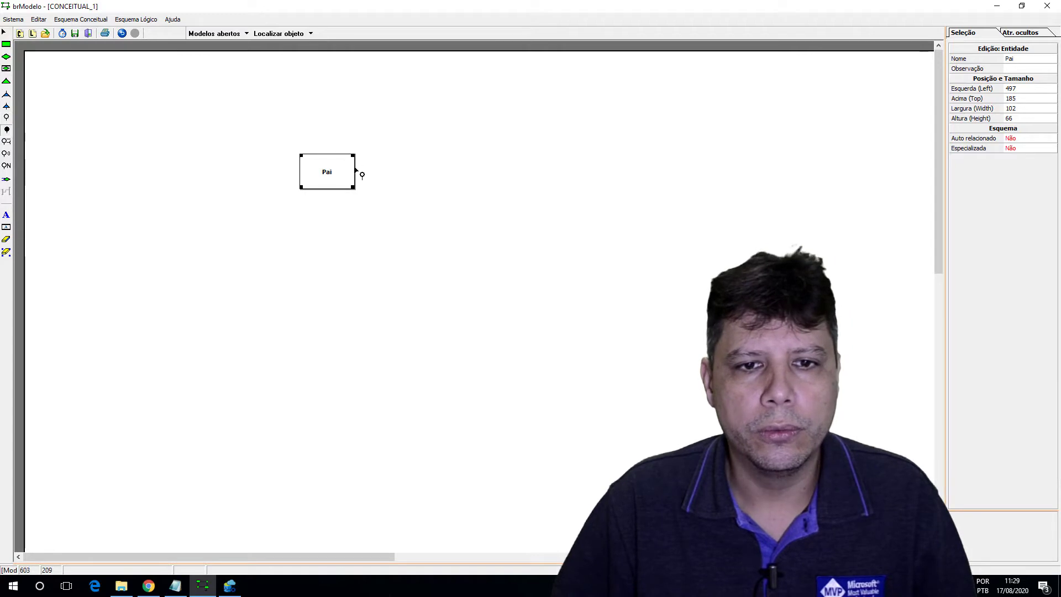
{"action": "left_click", "coordinate": [355, 170]}
{"action": "left_click", "coordinate": [393, 176]}
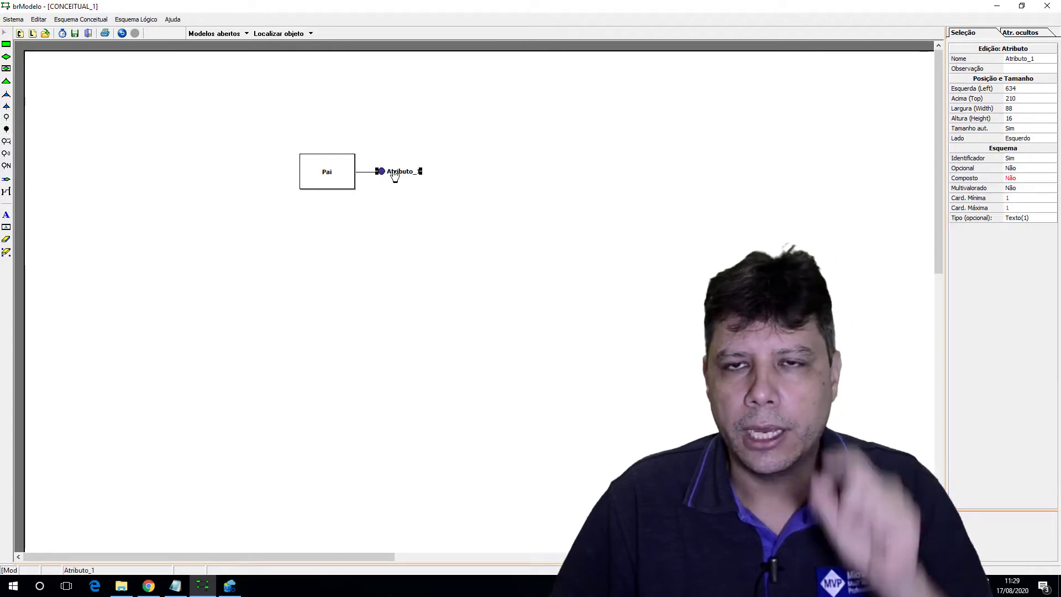
{"action": "left_click", "coordinate": [1023, 60]}
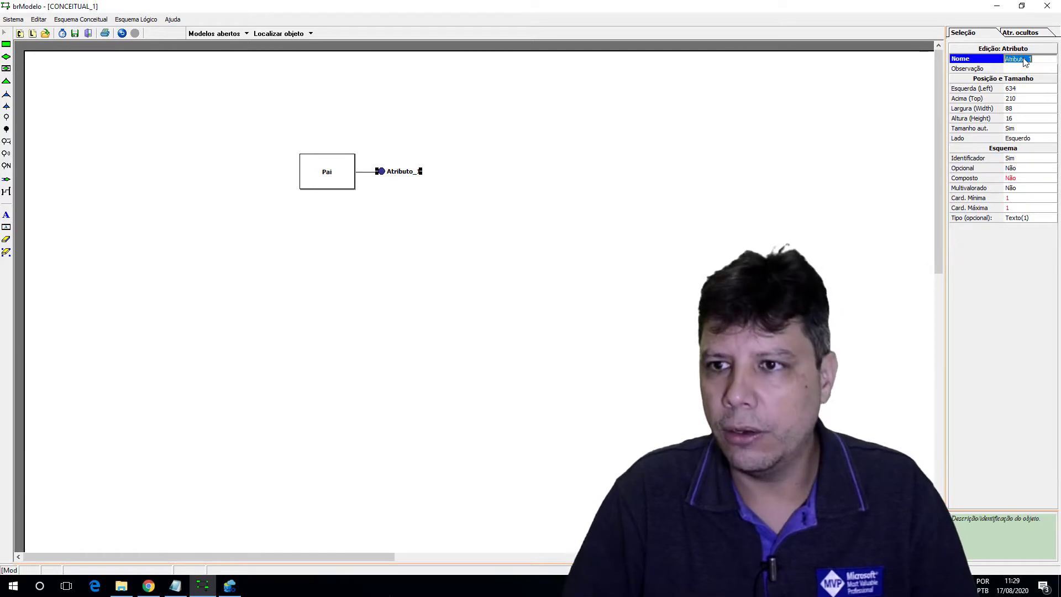
{"action": "type", "text": "ID_Pa"}
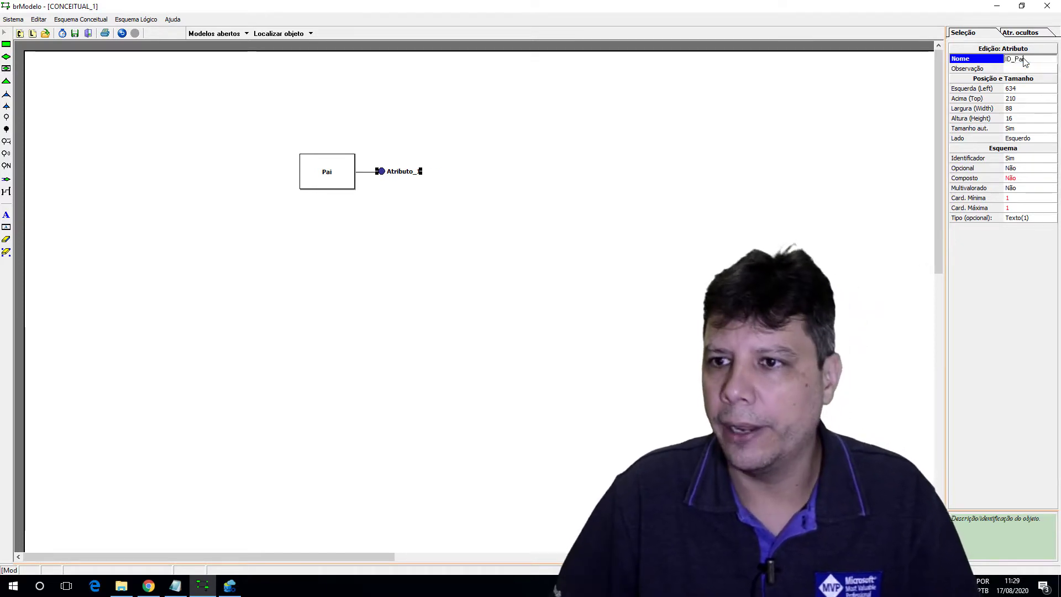
{"action": "key", "text": "Return"}
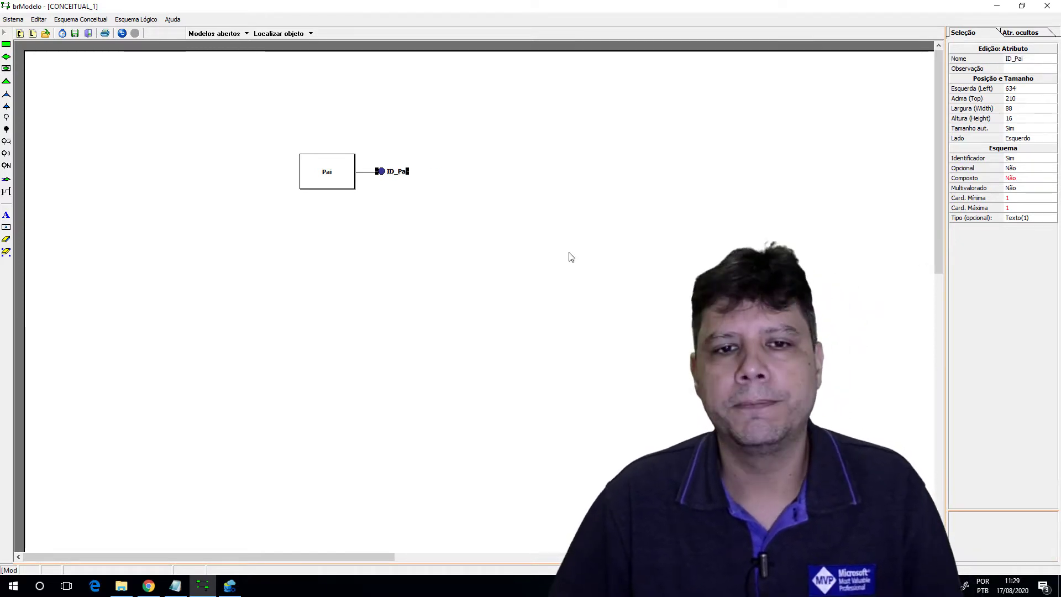
Step: Add a regular, non-identifier attribute to the Pai entity and name it Nome
{"action": "left_click", "coordinate": [408, 209]}
{"action": "left_click", "coordinate": [328, 176]}
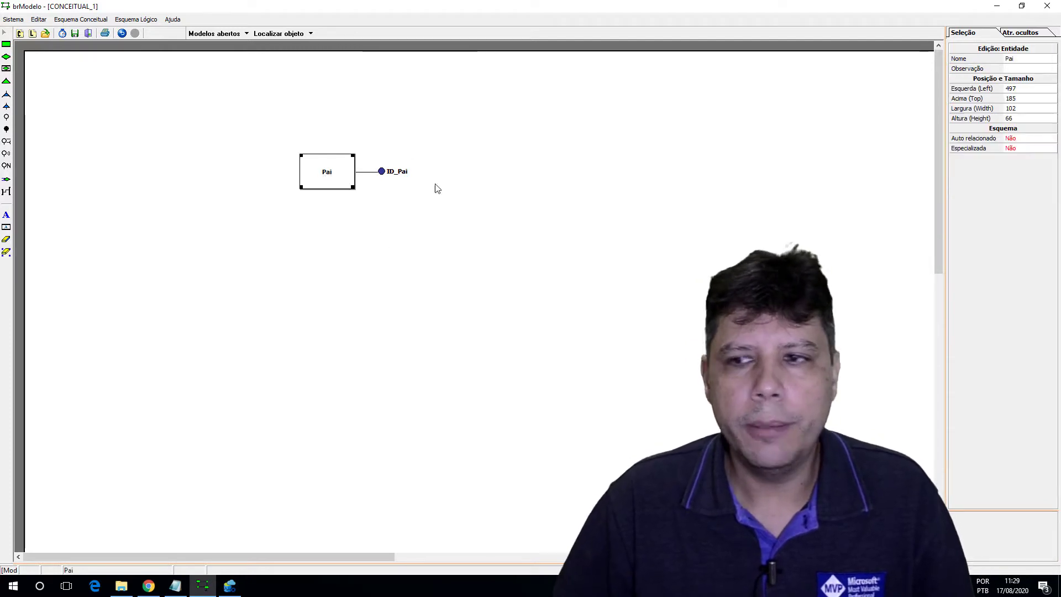
{"action": "left_click", "coordinate": [6, 117]}
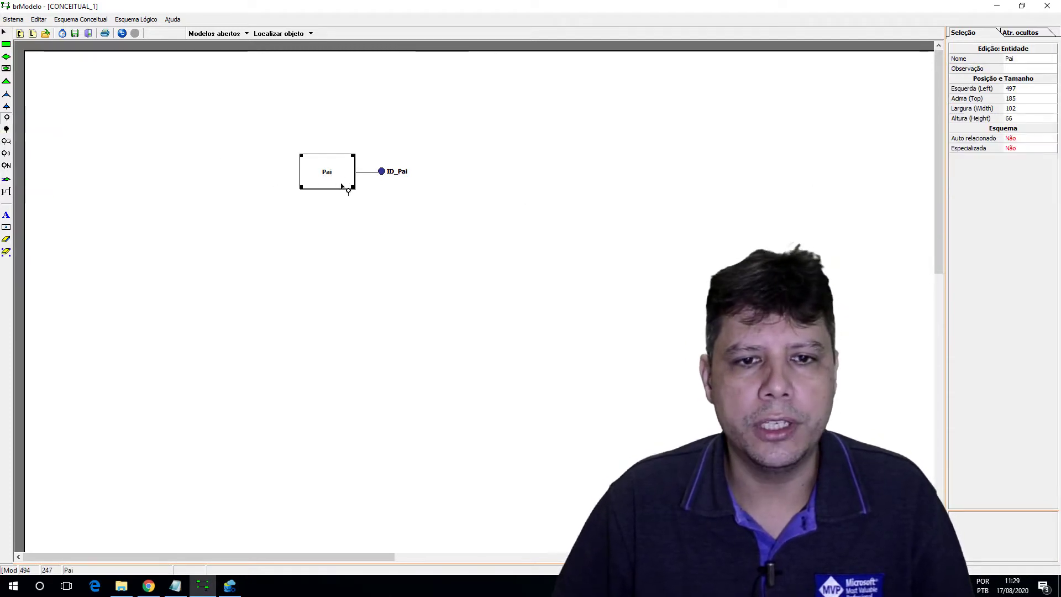
{"action": "left_click", "coordinate": [351, 187]}
{"action": "left_click", "coordinate": [406, 178]}
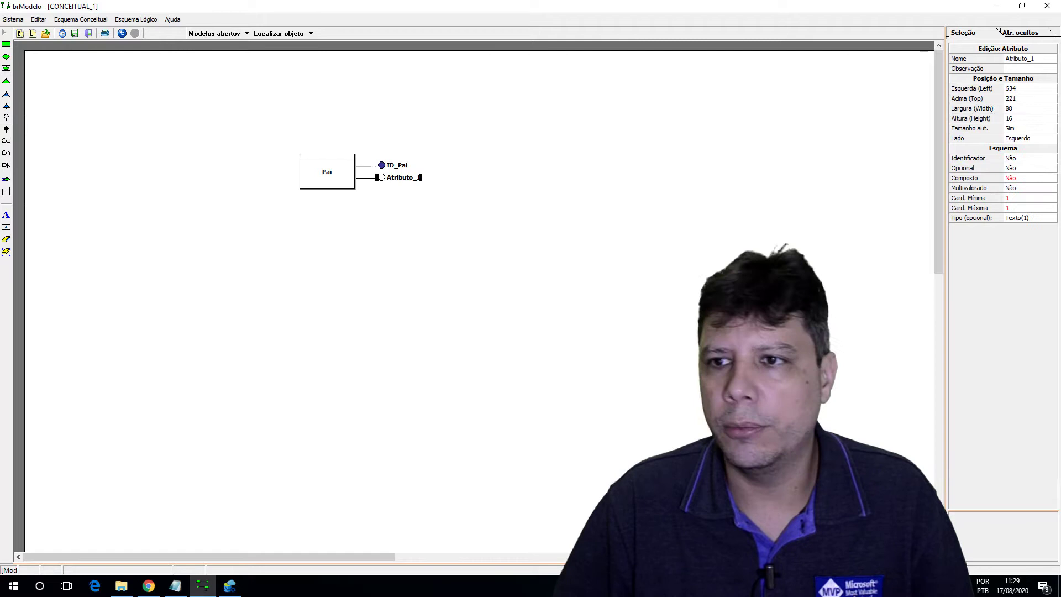
{"action": "left_click", "coordinate": [1043, 60]}
{"action": "type", "text": "Nome"}
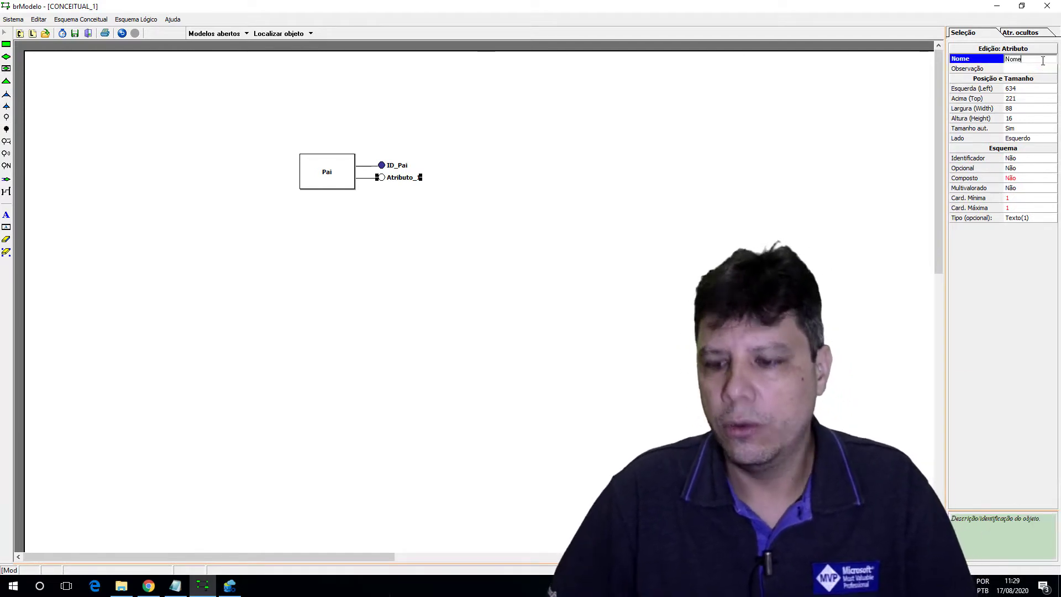
{"action": "key", "text": "Return"}
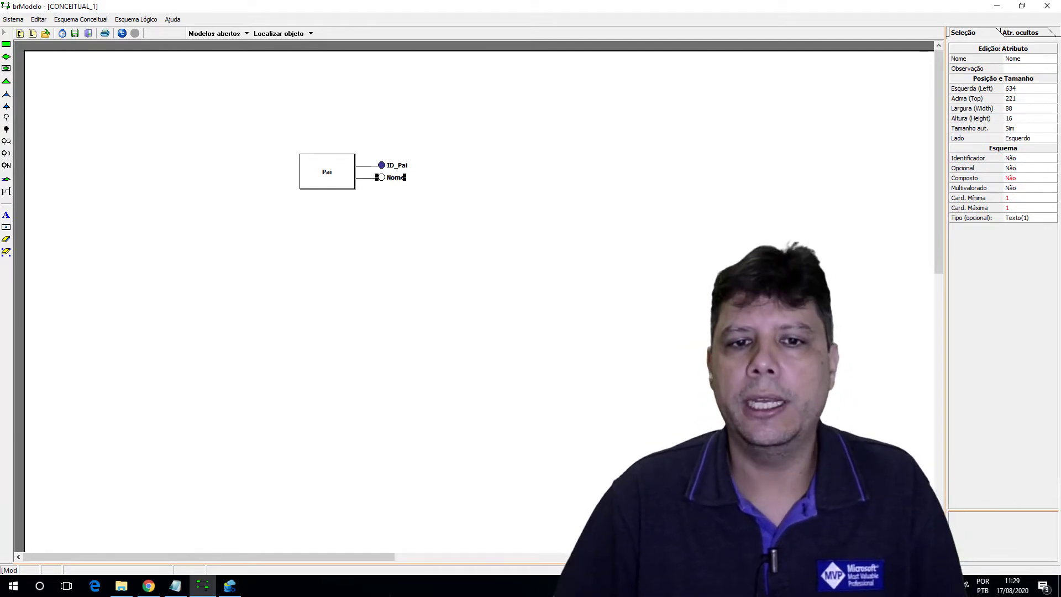
{"action": "left_click", "coordinate": [535, 250]}
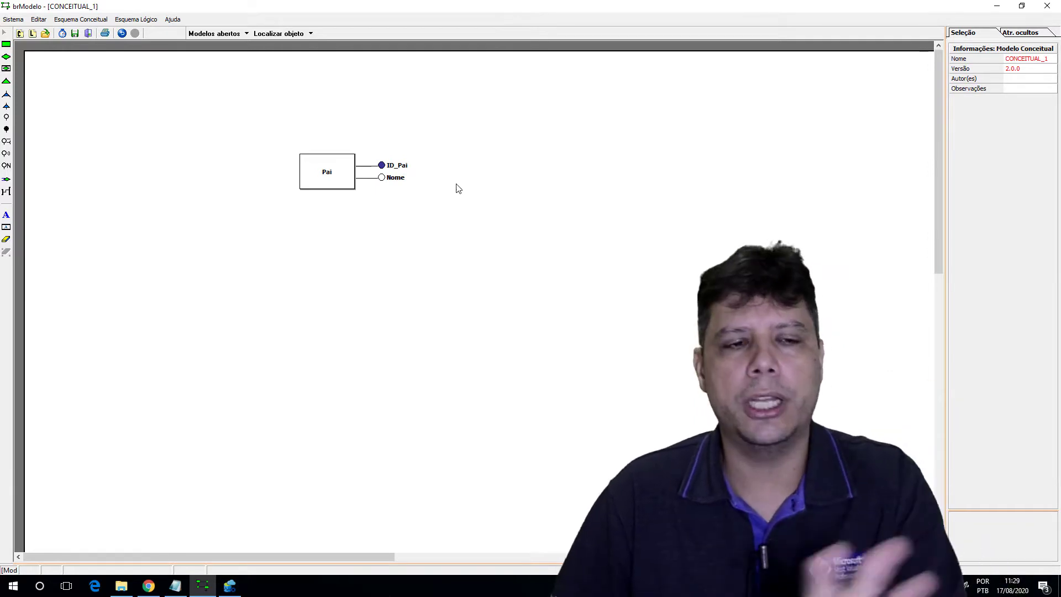
Step: Add a second entity below and slightly right of the Pai entity and name it Filho
{"action": "left_click", "coordinate": [6, 45]}
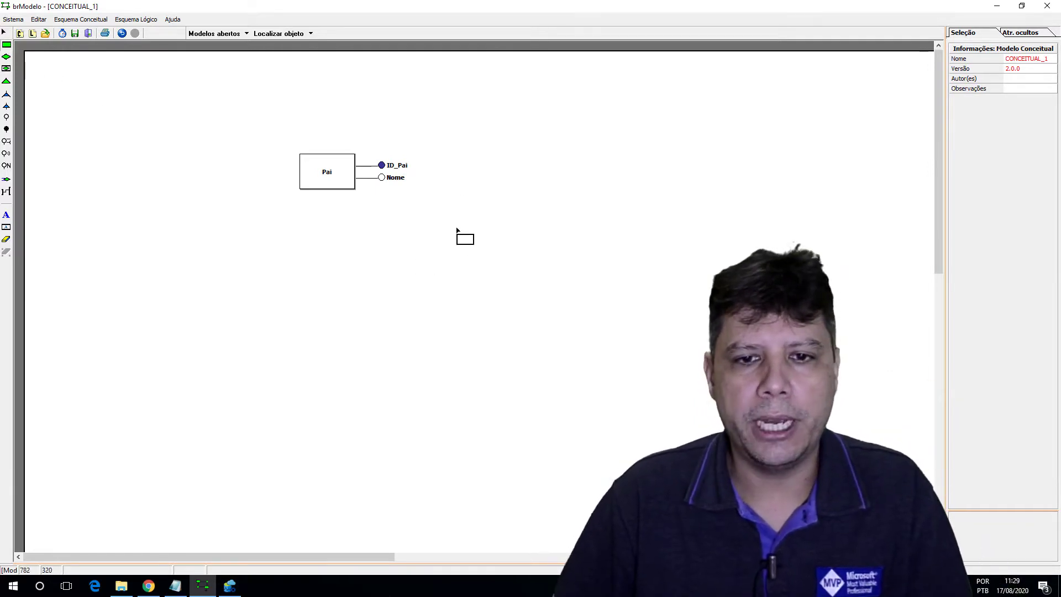
{"action": "left_click", "coordinate": [457, 229]}
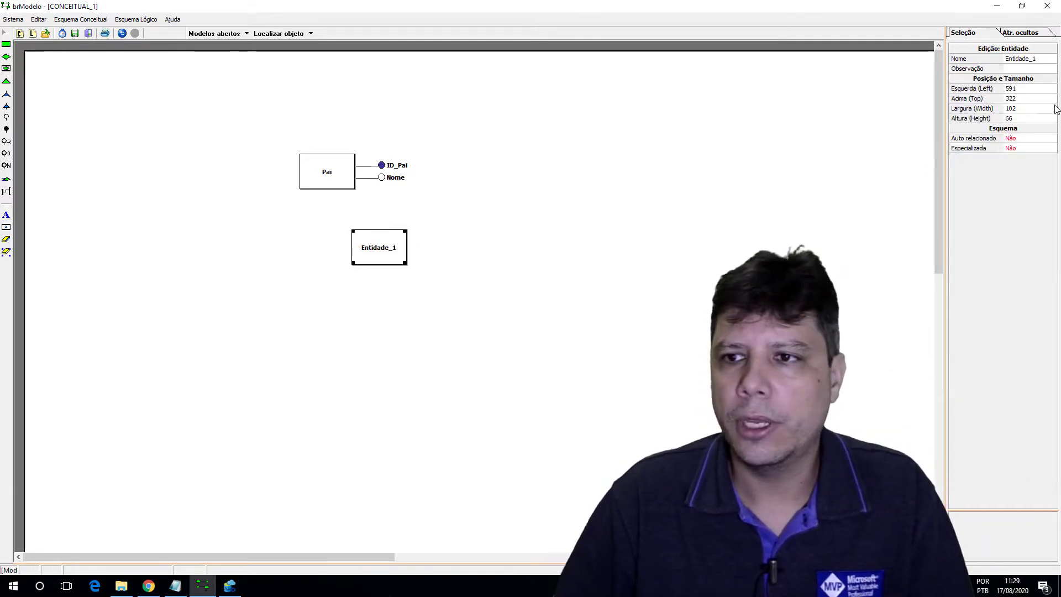
{"action": "key", "text": "F2"}
{"action": "type", "text": "Filho"}
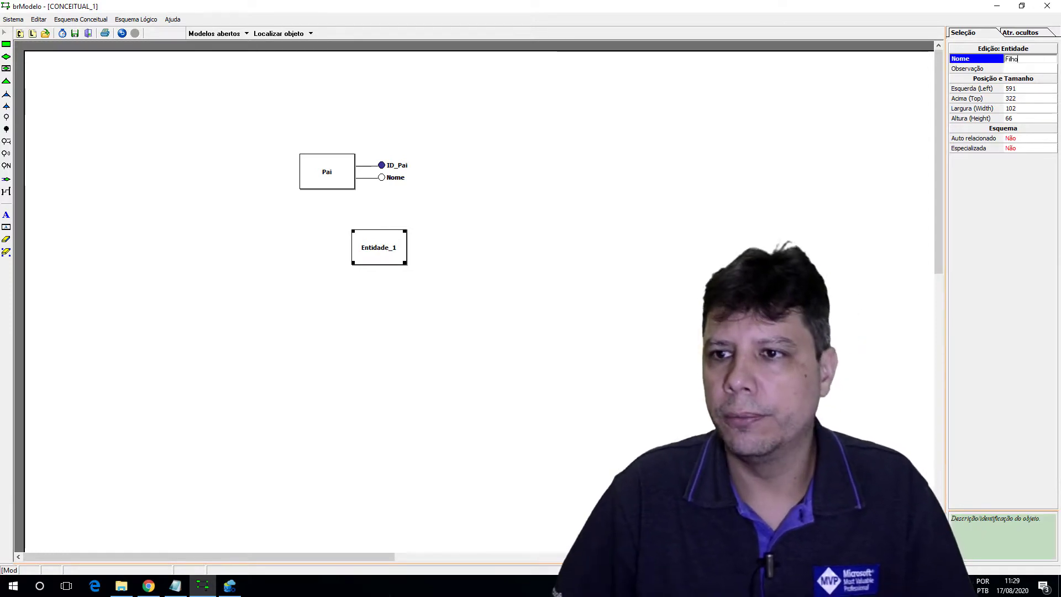
{"action": "key", "text": "Return"}
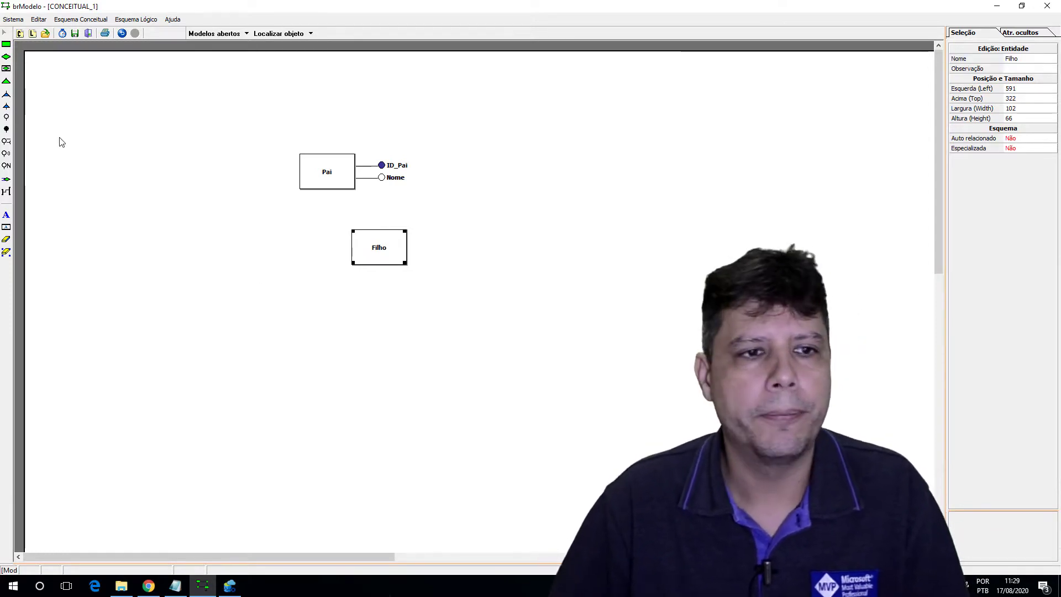
Step: Add an identifier attribute to the Filho entity and name it ID_Filho
{"action": "left_click", "coordinate": [5, 129]}
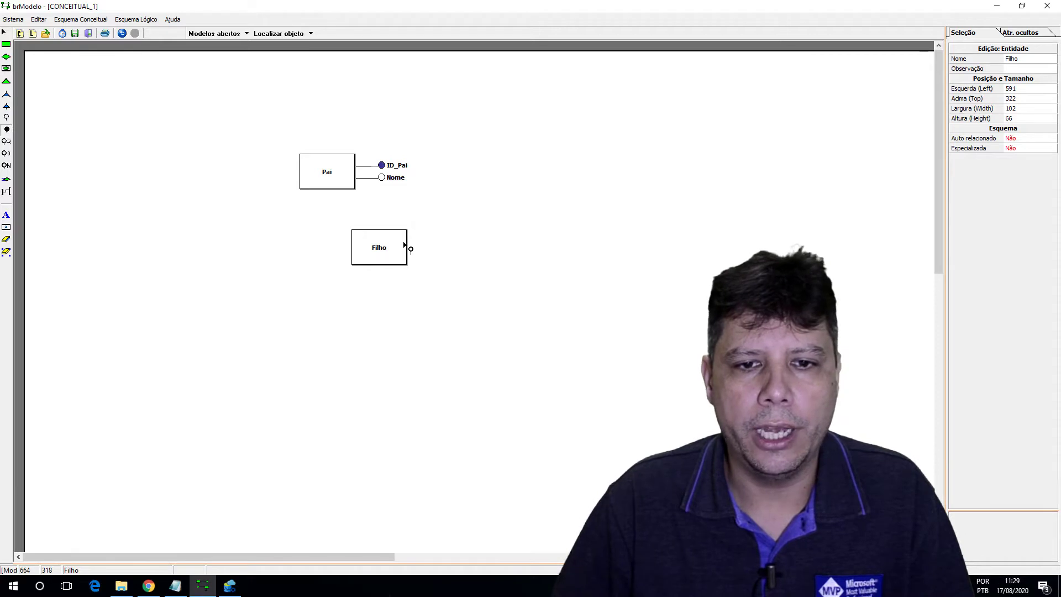
{"action": "left_click", "coordinate": [404, 244]}
{"action": "left_click", "coordinate": [1031, 59]}
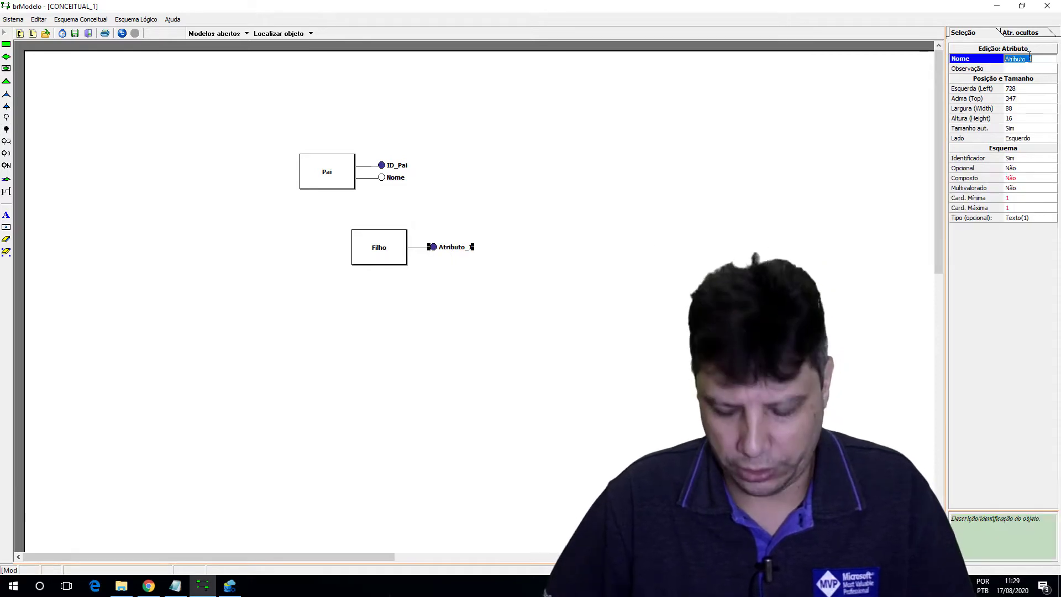
{"action": "type", "text": "ID_Fi"}
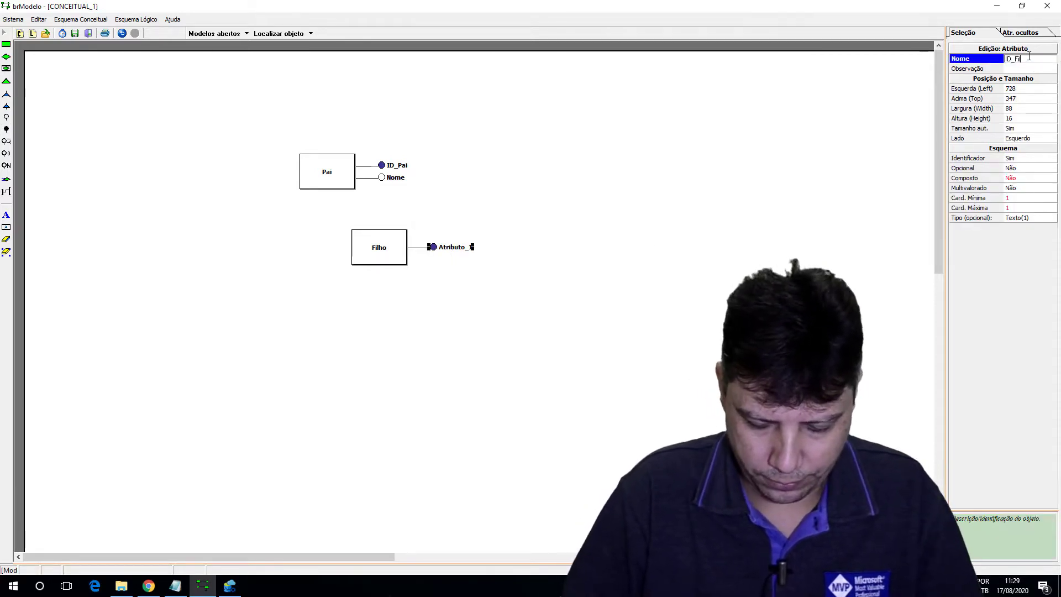
{"action": "type", "text": "lho"}
{"action": "key", "text": "Return"}
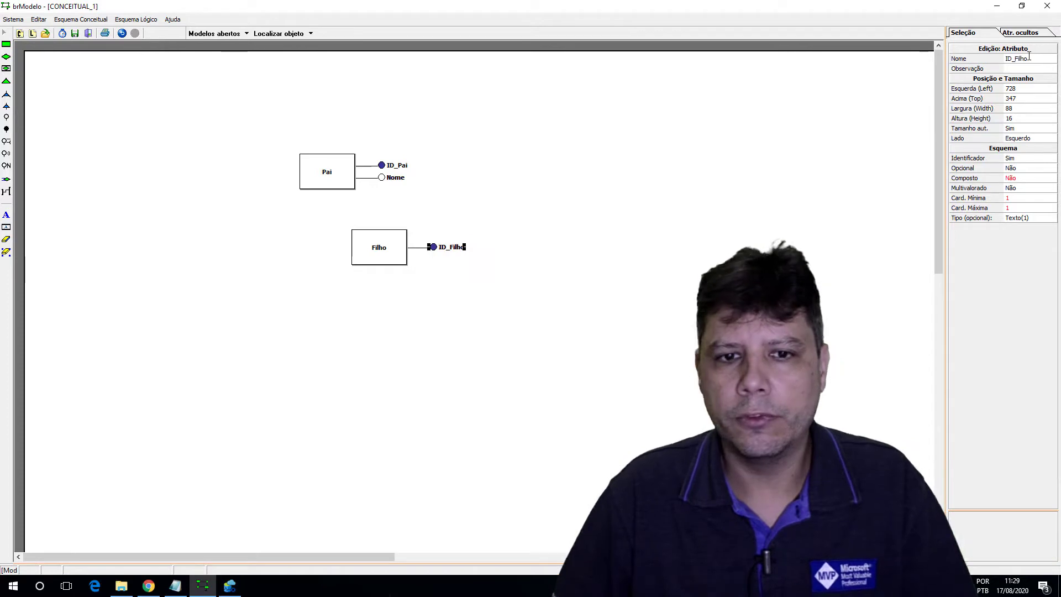
Step: Add a regular, non-identifier attribute to the Filho entity and name it Nome
{"action": "left_click", "coordinate": [6, 118]}
{"action": "left_click", "coordinate": [407, 257]}
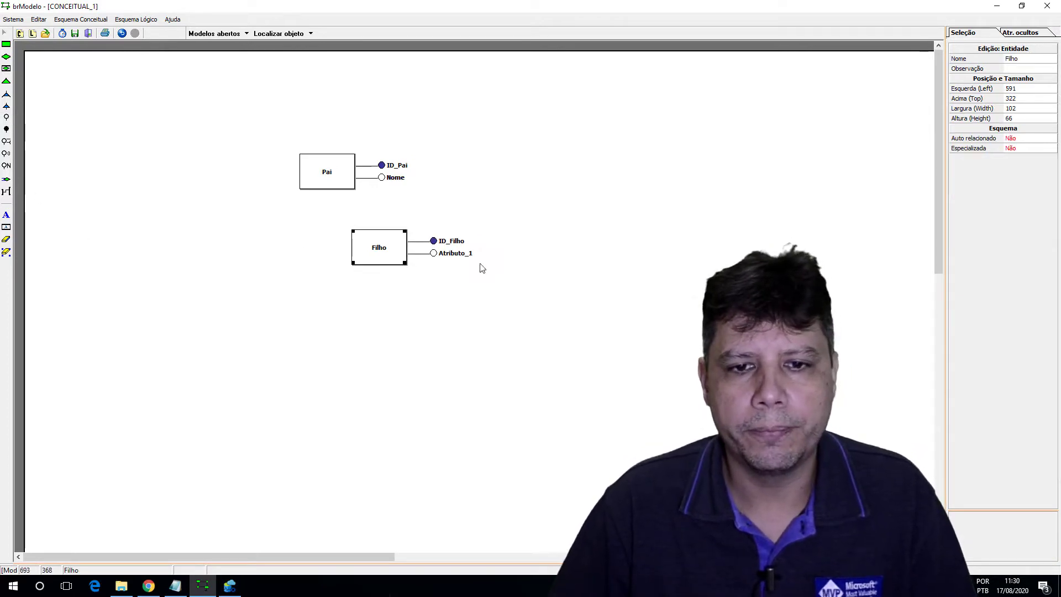
{"action": "left_click", "coordinate": [1034, 63]}
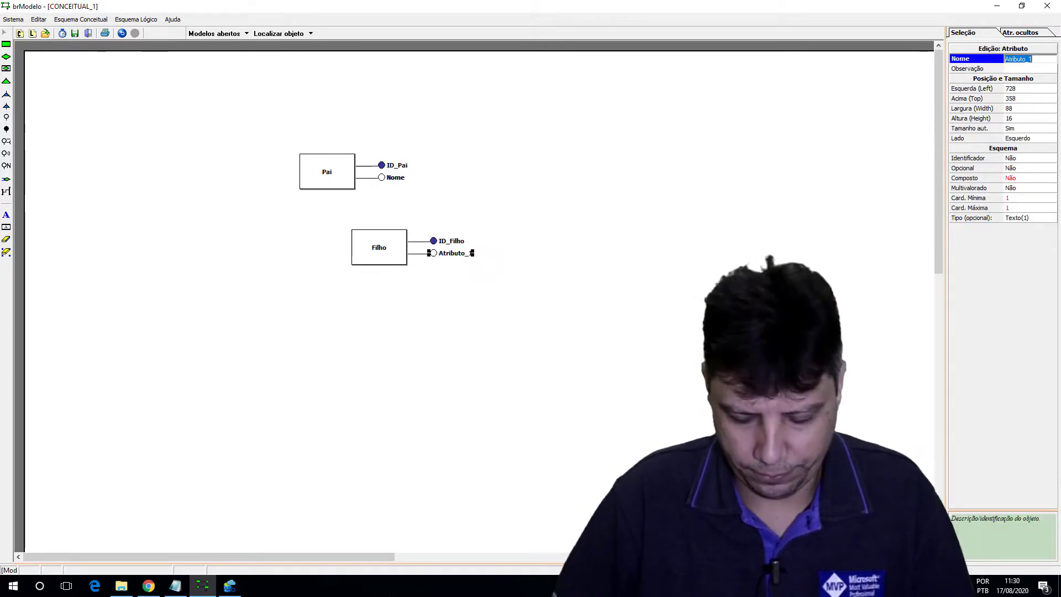
{"action": "type", "text": "Nome"}
{"action": "key", "text": "Return"}
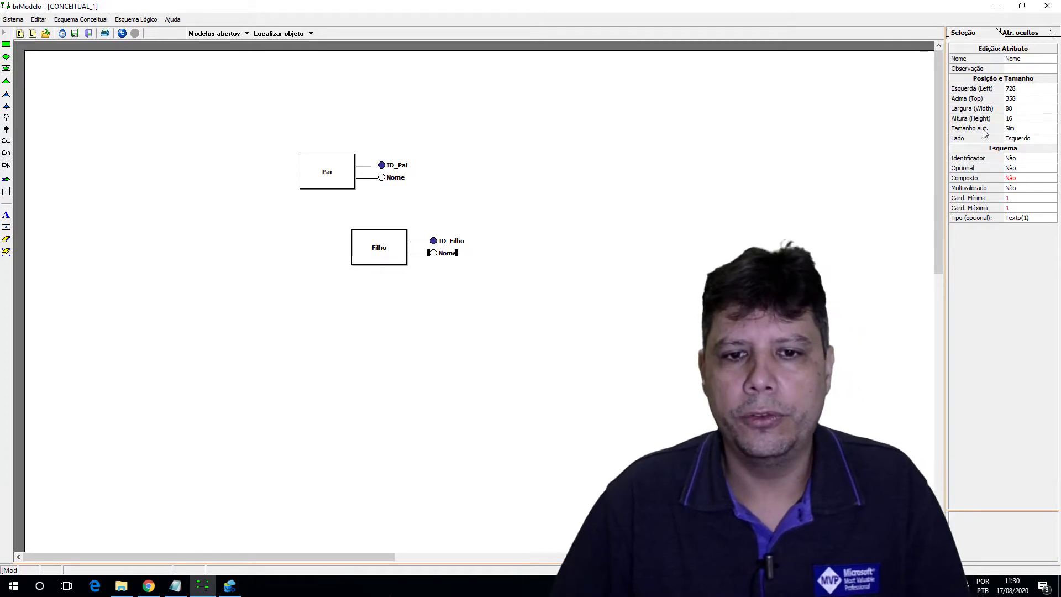
{"action": "left_click", "coordinate": [453, 314]}
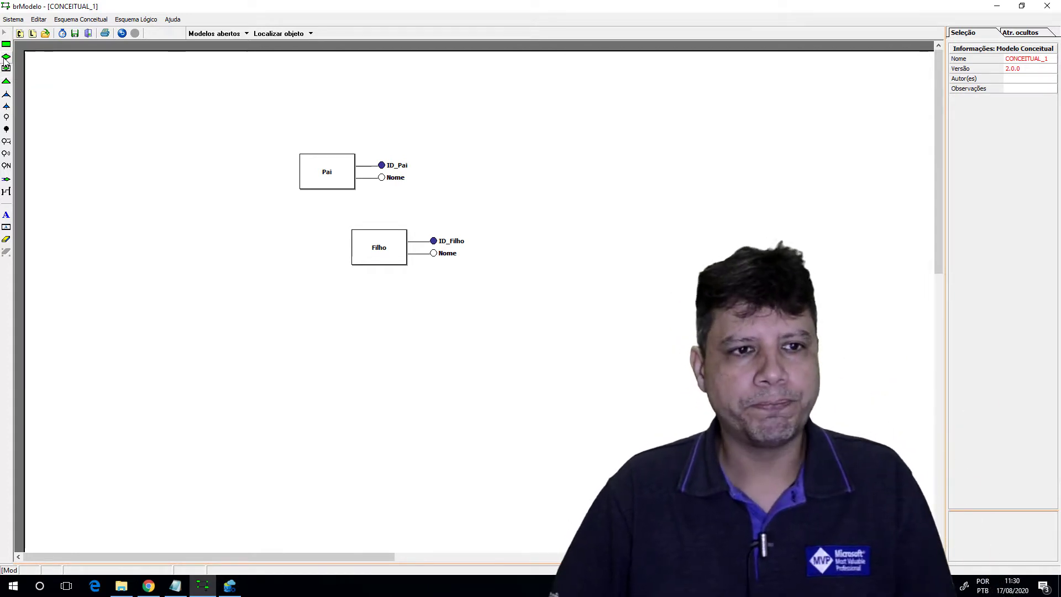
Step: Relate the Pai entity to the Filho entity and move the relationship diamond left of Filho, to about left 417, top 309
{"action": "left_click", "coordinate": [5, 192]}
{"action": "left_click", "coordinate": [330, 181]}
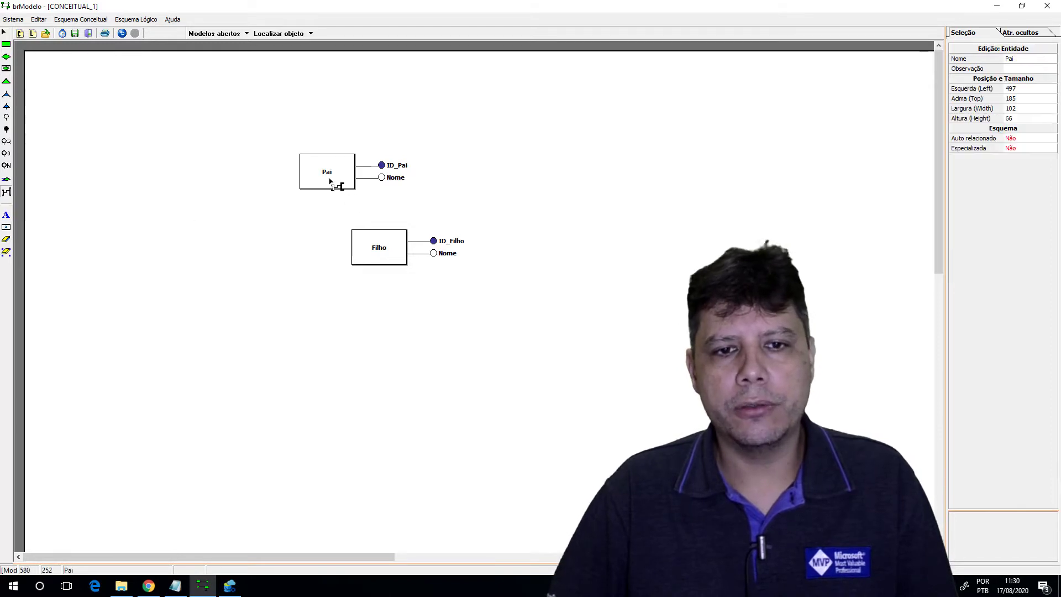
{"action": "left_click", "coordinate": [381, 249]}
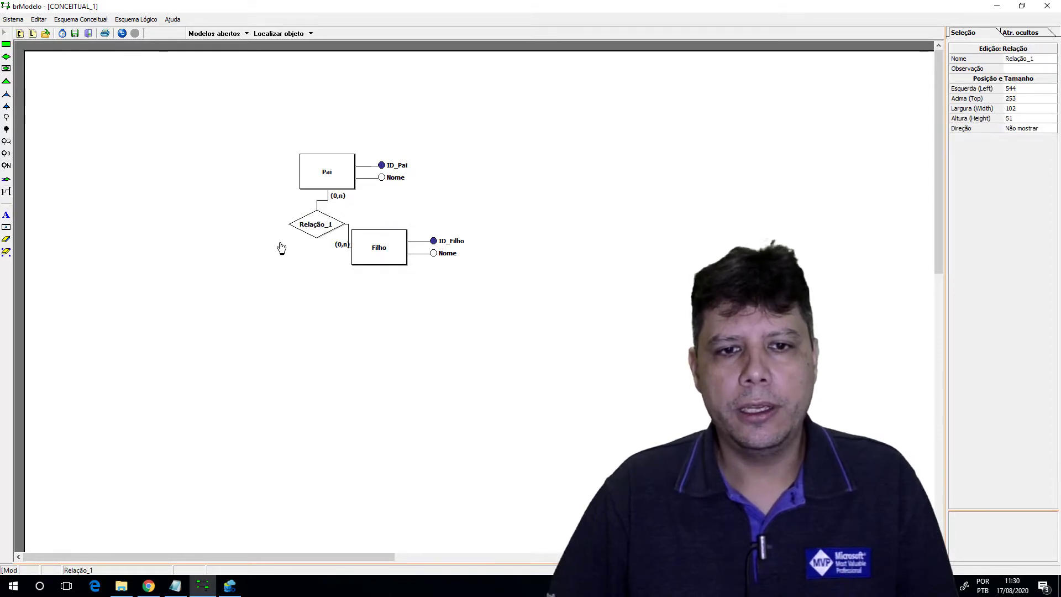
{"action": "mouse_move", "coordinate": [281, 248]}
{"action": "left_mouse_down"}
{"action": "mouse_move", "coordinate": [262, 249]}
{"action": "mouse_move", "coordinate": [284, 239]}
{"action": "left_mouse_up"}
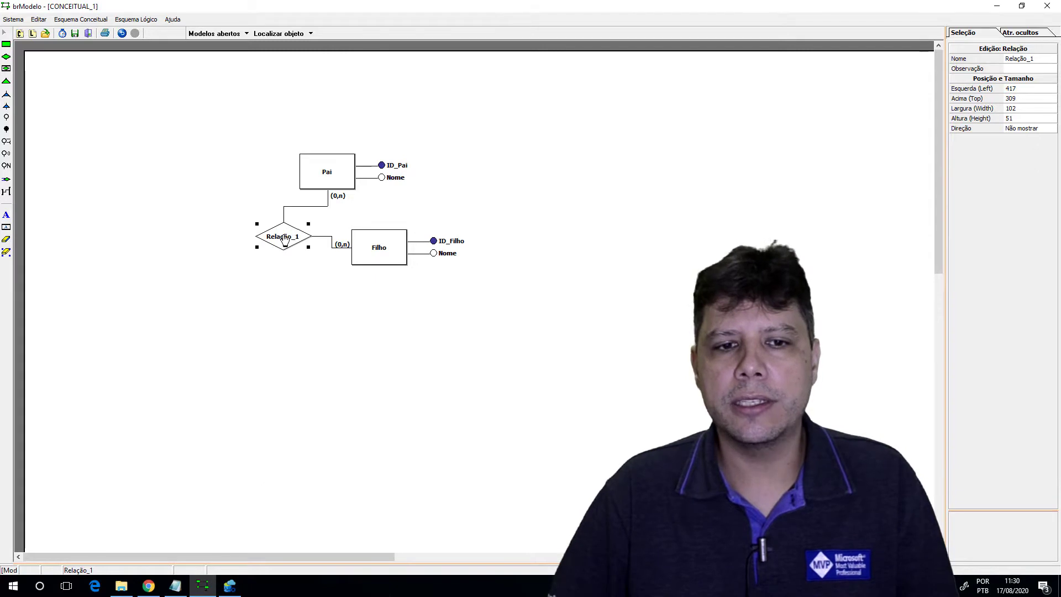
Step: Rename the relationship between Pai and Filho as Possui
{"action": "left_click", "coordinate": [1025, 60]}
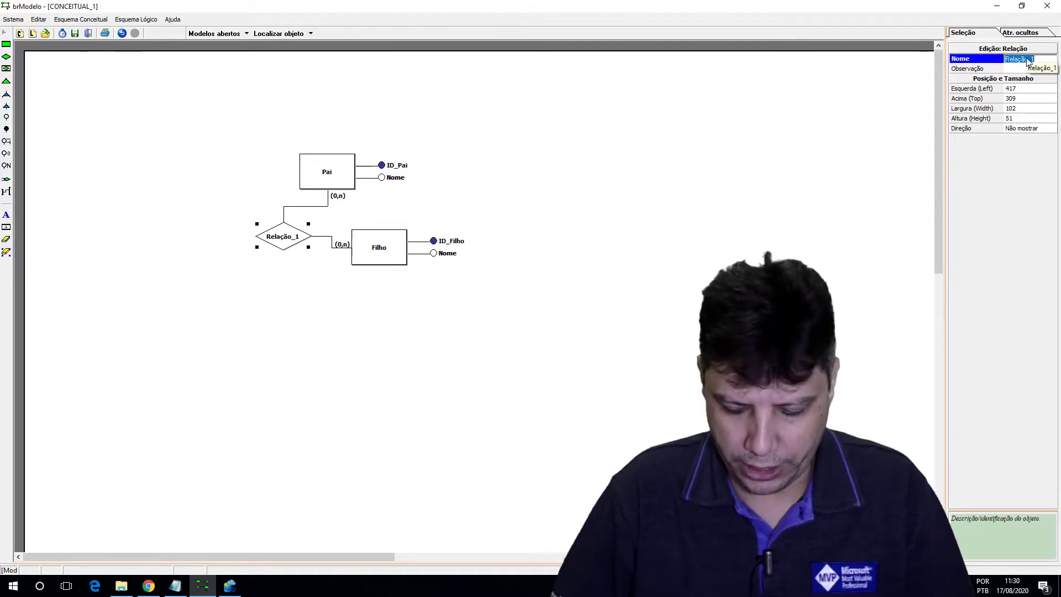
{"action": "type", "text": "Possui"}
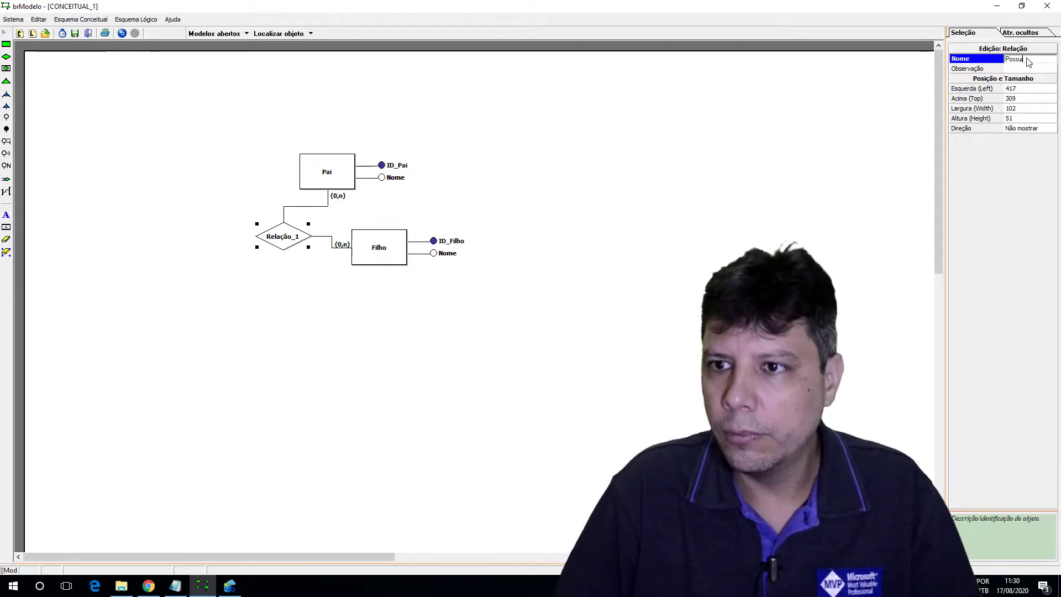
{"action": "key", "text": "Return"}
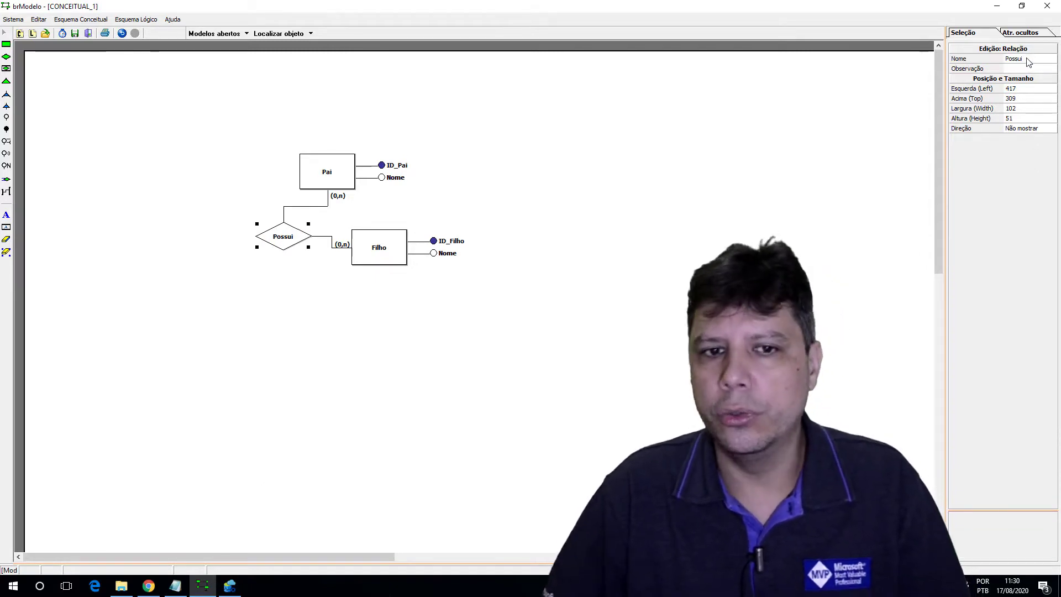
{"action": "left_click", "coordinate": [572, 309]}
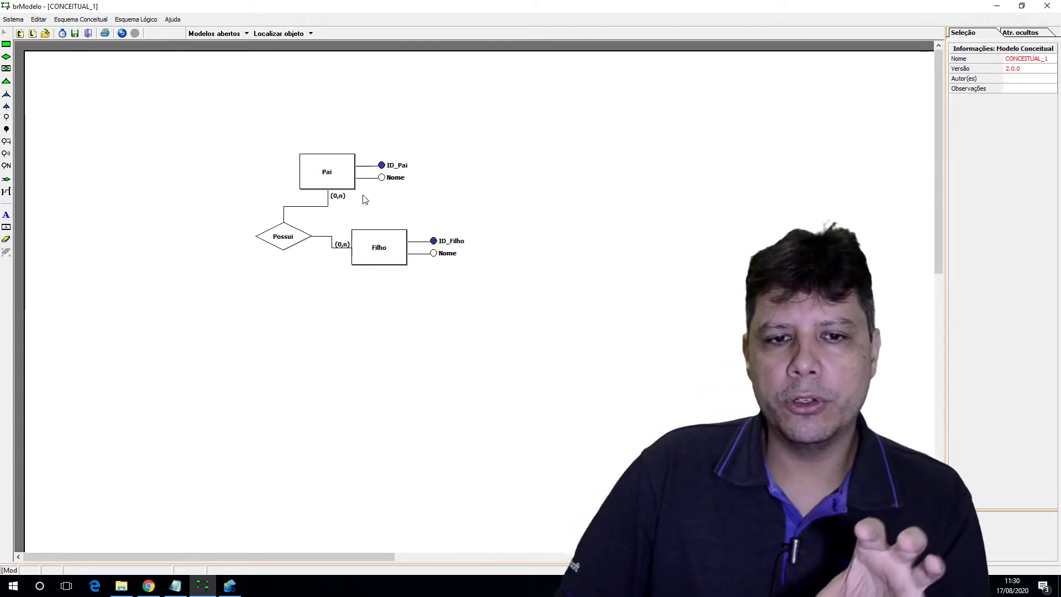
Step: Set the cardinality on the Pai side of the Possui relationship to (1,1)
{"action": "left_click", "coordinate": [339, 196]}
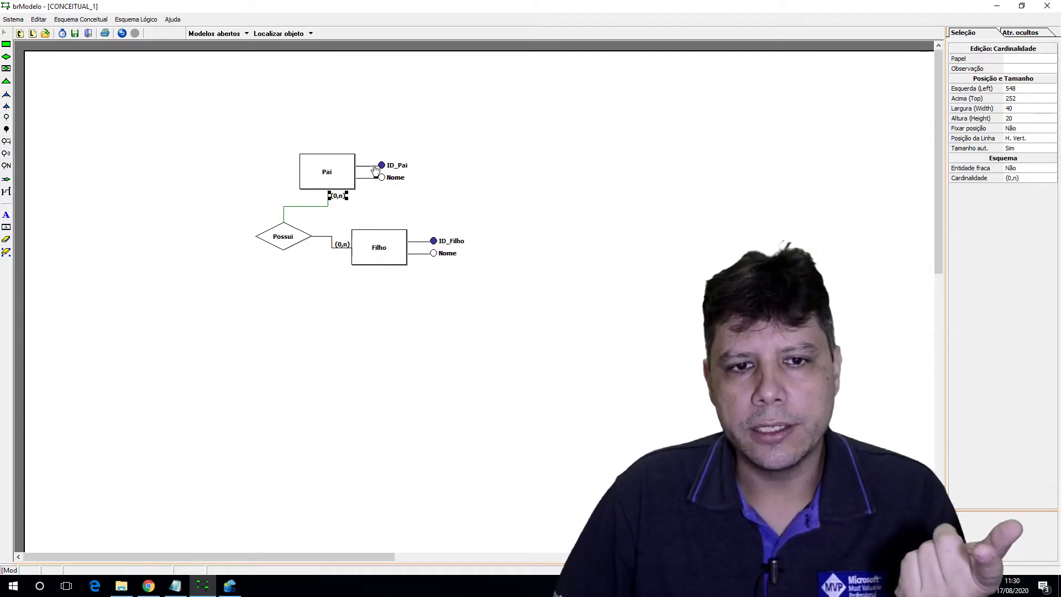
{"action": "left_click", "coordinate": [341, 244]}
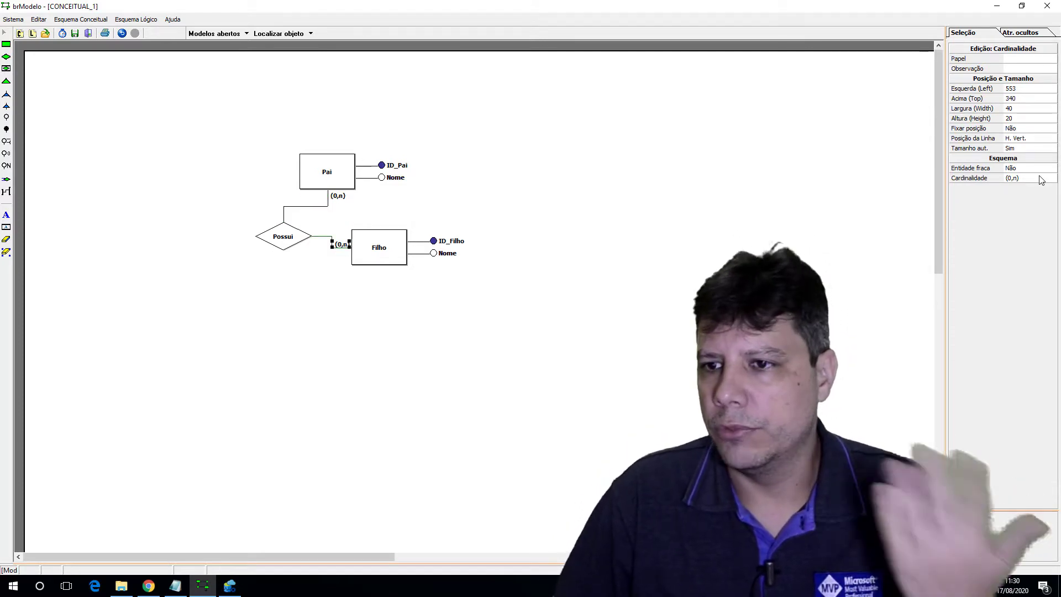
{"action": "left_click", "coordinate": [360, 246]}
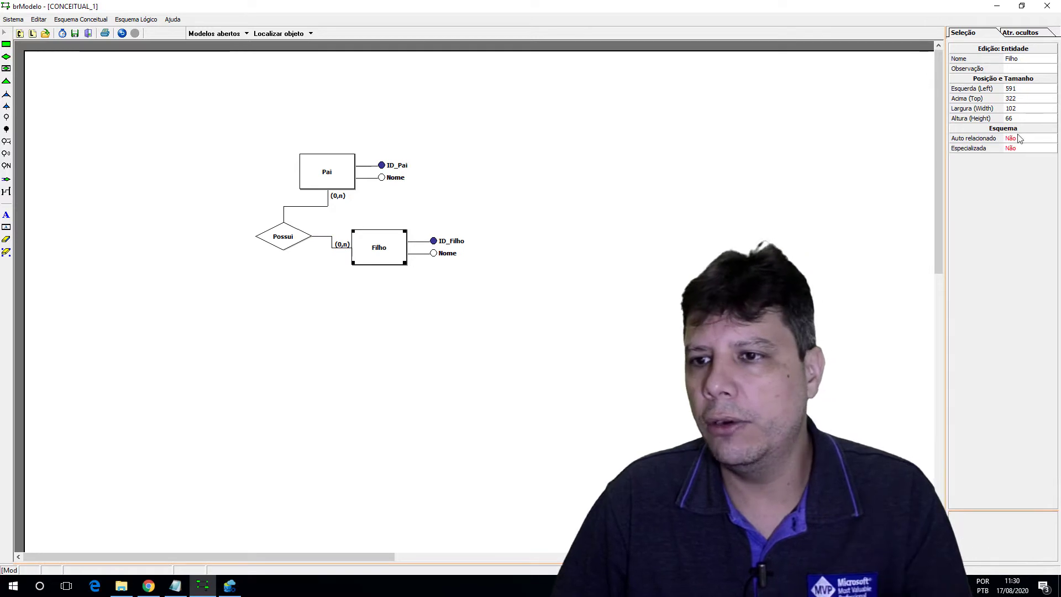
{"action": "left_click", "coordinate": [339, 196]}
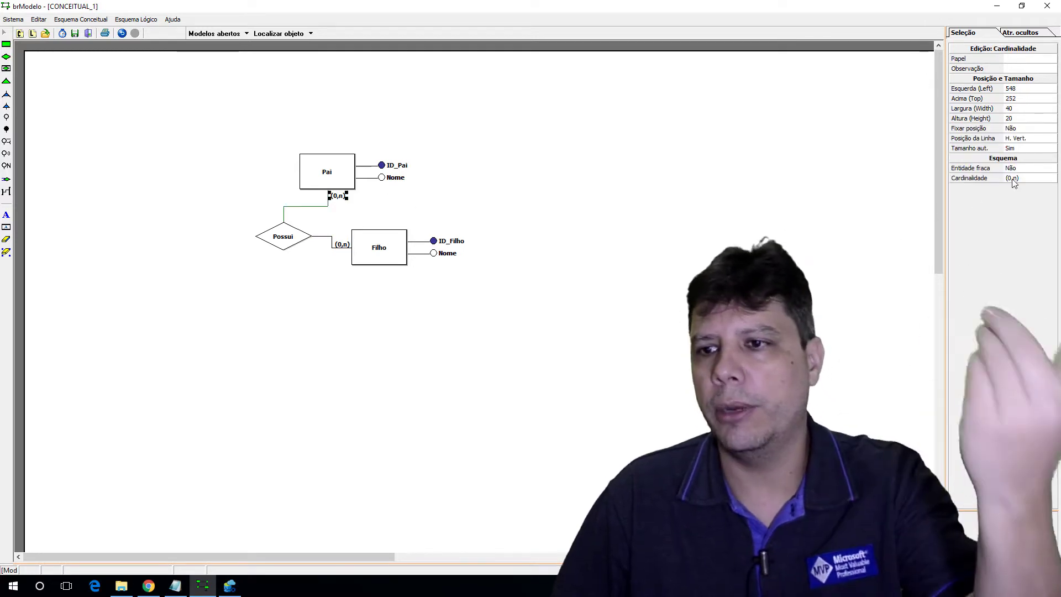
{"action": "left_click", "coordinate": [1014, 178]}
{"action": "left_click", "coordinate": [1053, 178]}
{"action": "left_click", "coordinate": [1011, 195]}
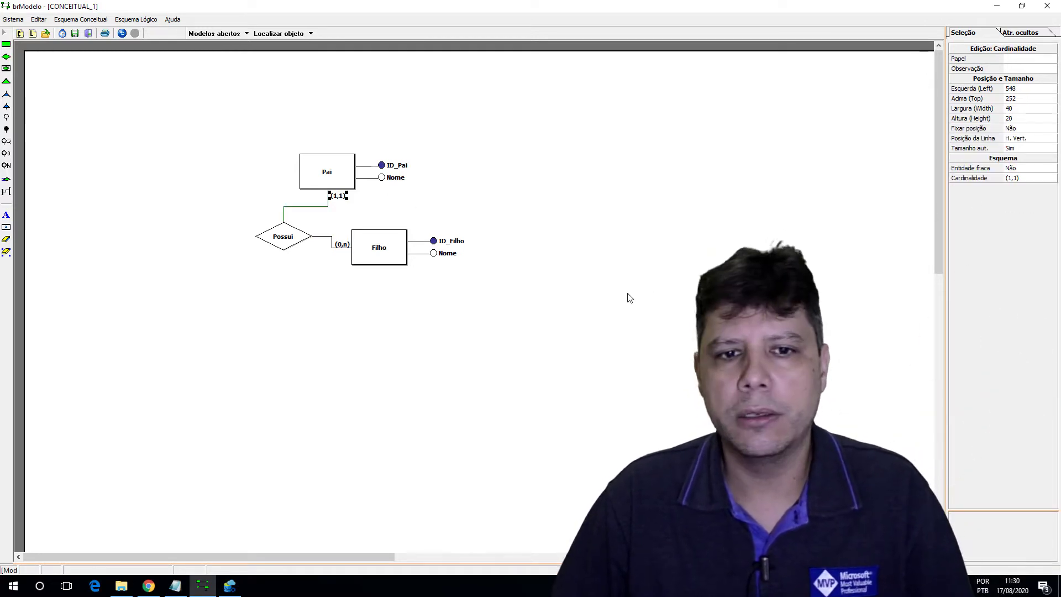
{"action": "left_click", "coordinate": [616, 306]}
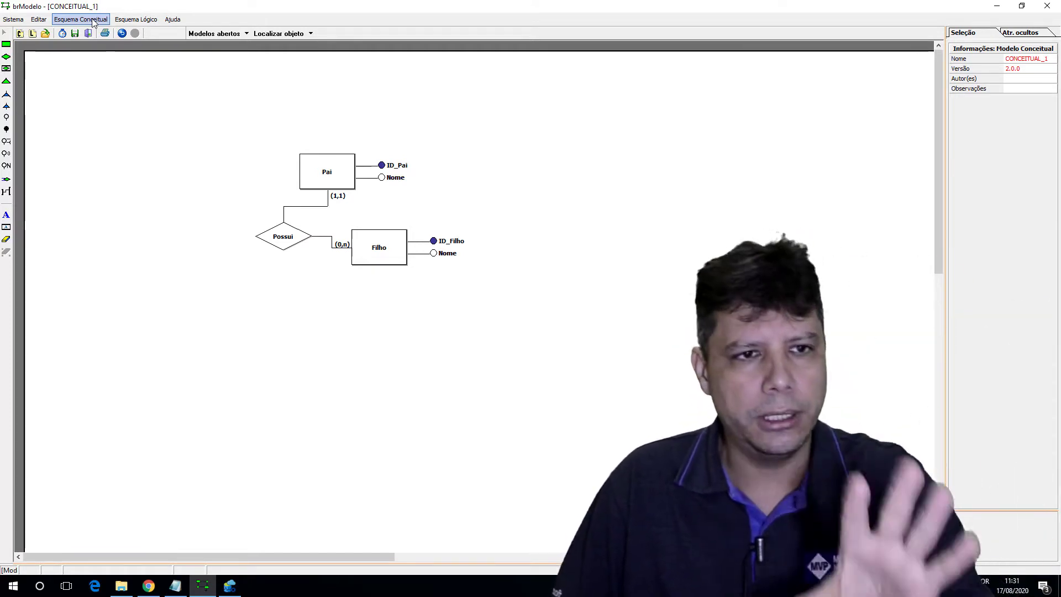
Step: Generate the logical schema from the conceptual model and move the Filho table to about left 638, top 334
{"action": "left_click", "coordinate": [94, 23]}
{"action": "left_click", "coordinate": [112, 173]}
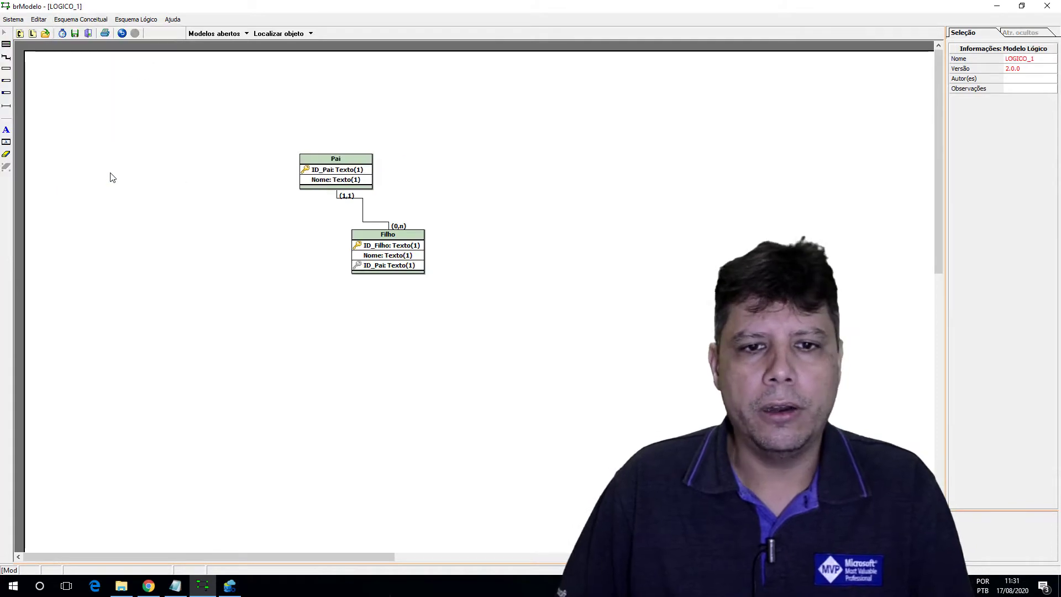
{"action": "left_click", "coordinate": [381, 241]}
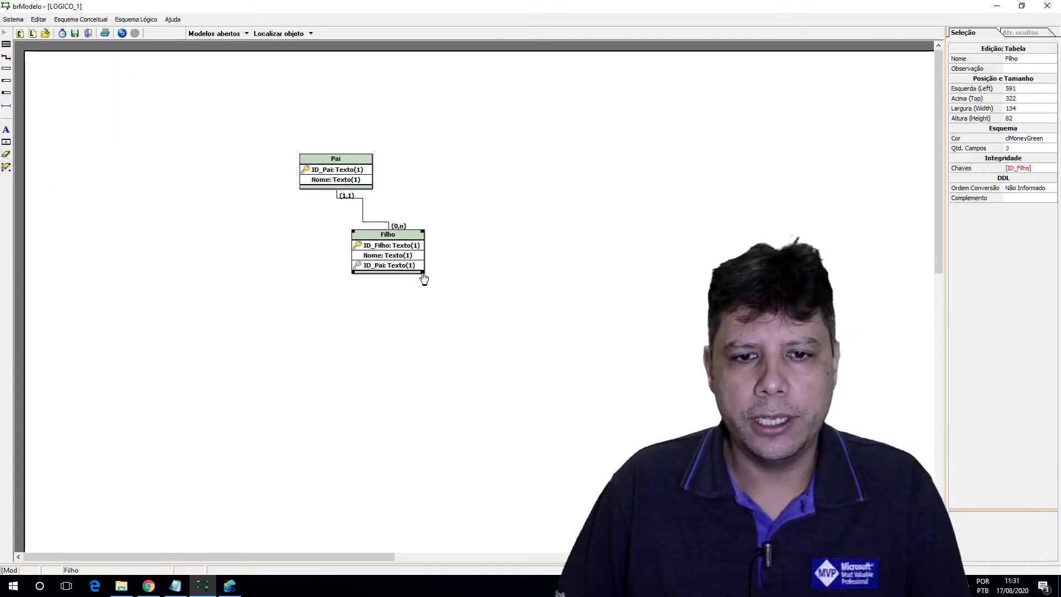
{"action": "mouse_move", "coordinate": [424, 279]}
{"action": "left_mouse_down"}
{"action": "mouse_move", "coordinate": [445, 283]}
{"action": "mouse_move", "coordinate": [426, 276]}
{"action": "left_mouse_up"}
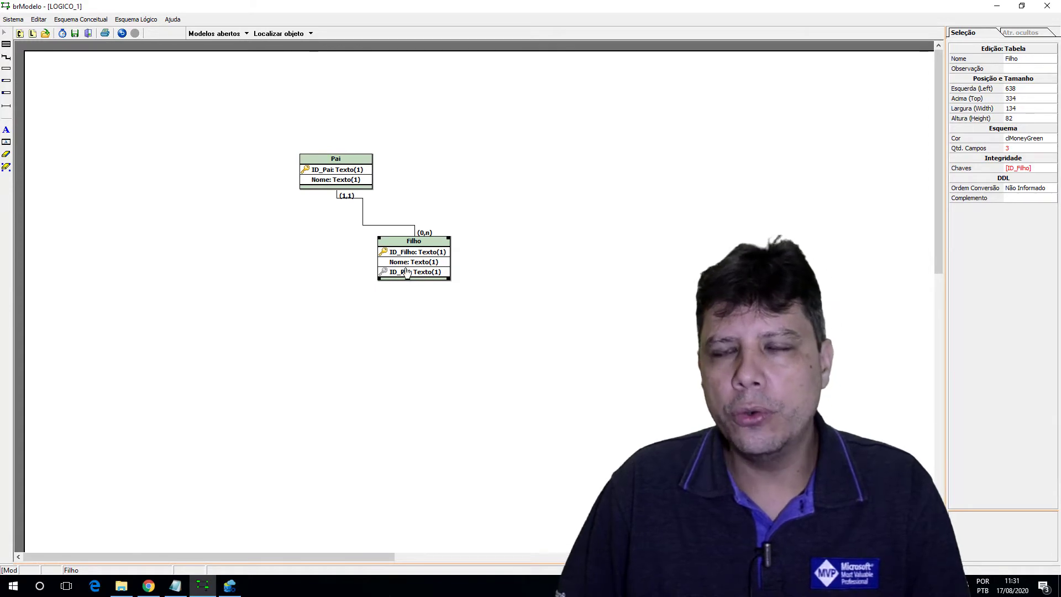
Step: Show the CONCEITUAL_1 model again and circle the whole Pai, Possui and Filho diagram with a red screen annotation
{"action": "left_click", "coordinate": [247, 34]}
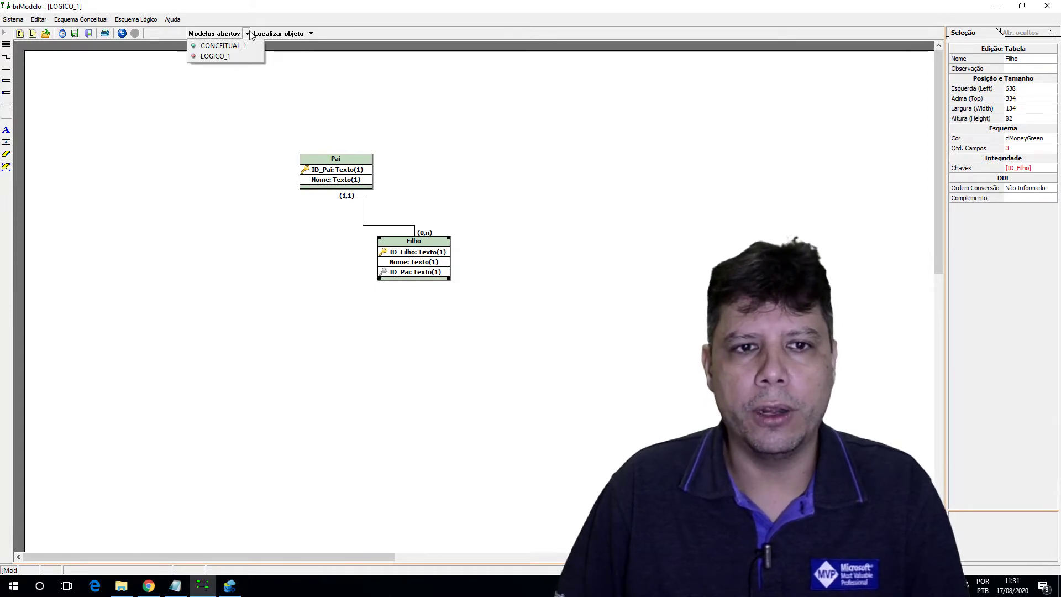
{"action": "left_click", "coordinate": [241, 48]}
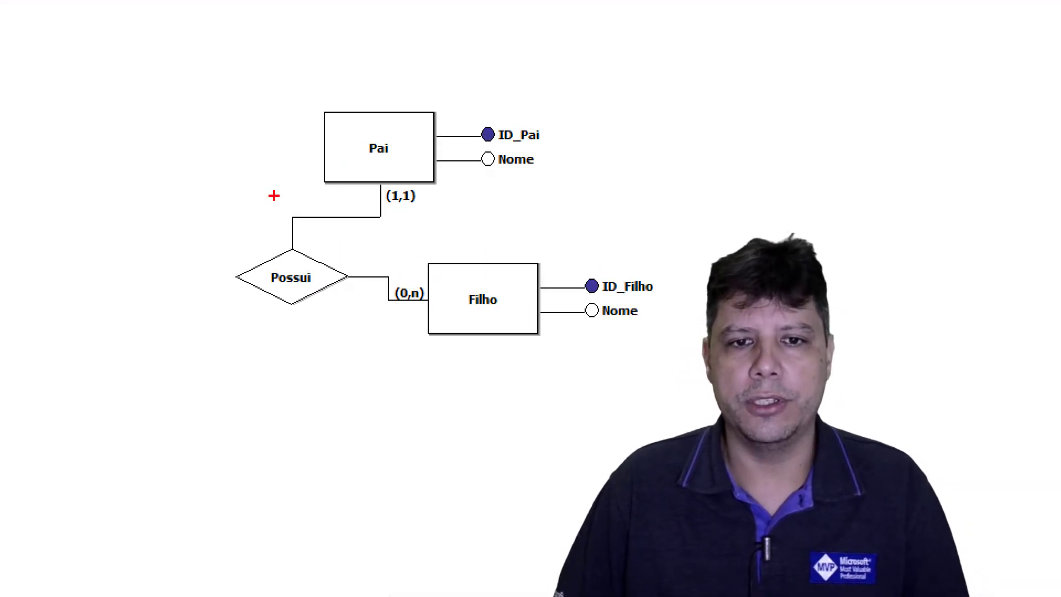
{"action": "mouse_move", "coordinate": [255, 80]}
{"action": "left_mouse_down"}
{"action": "mouse_move", "coordinate": [184, 108]}
{"action": "mouse_move", "coordinate": [473, 526]}
{"action": "mouse_move", "coordinate": [636, 83]}
{"action": "mouse_move", "coordinate": [229, 94]}
{"action": "left_mouse_up"}
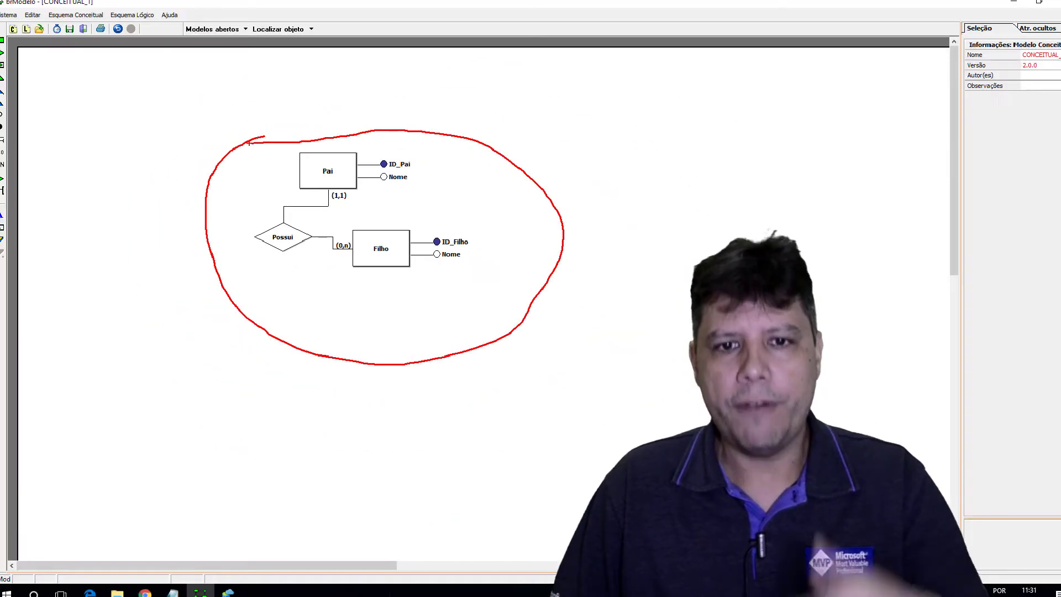
Step: Return to the LOGICO_1 model and mark in red how Pai's ID_Pai key links to the ID_Pai field in Filho
{"action": "left_click", "coordinate": [214, 33]}
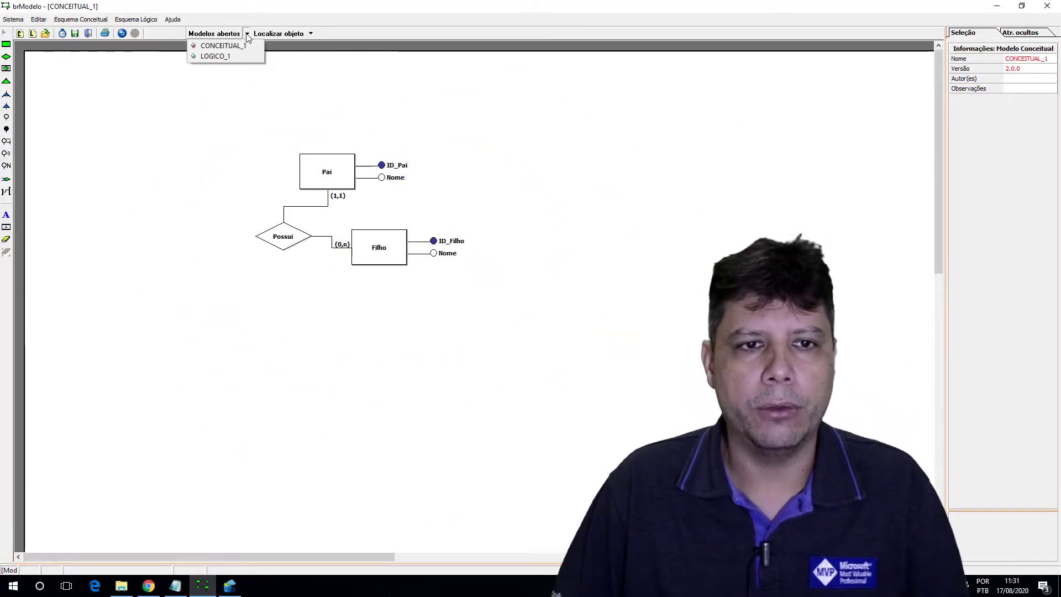
{"action": "left_click", "coordinate": [200, 56]}
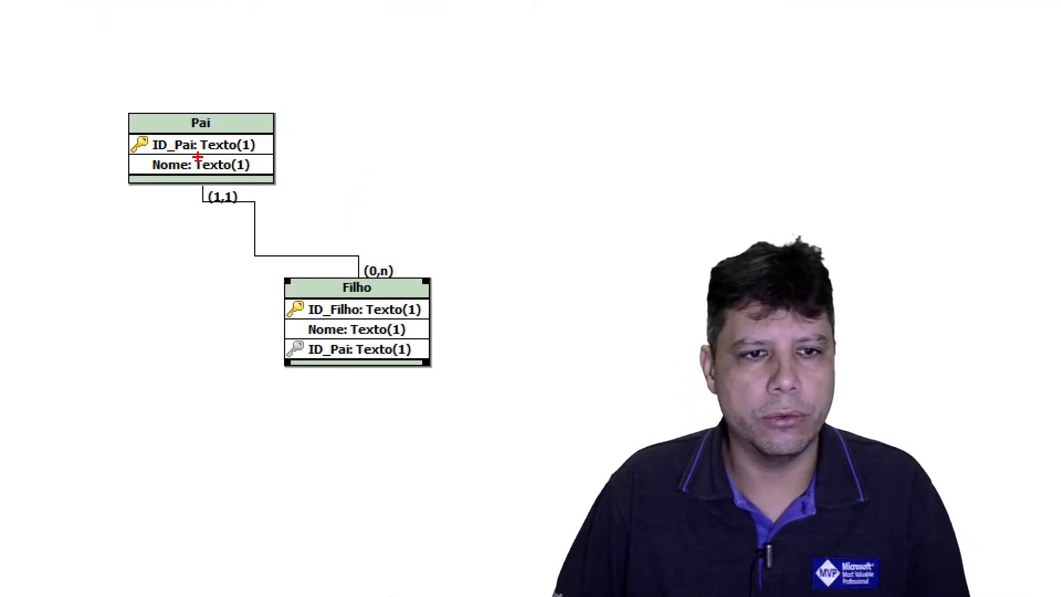
{"action": "mouse_move", "coordinate": [132, 144]}
{"action": "left_mouse_down"}
{"action": "mouse_move", "coordinate": [57, 214]}
{"action": "mouse_move", "coordinate": [199, 320]}
{"action": "left_mouse_up"}
{"action": "left_click_drag", "start_coordinate": [261, 328], "coordinate": [289, 368]}
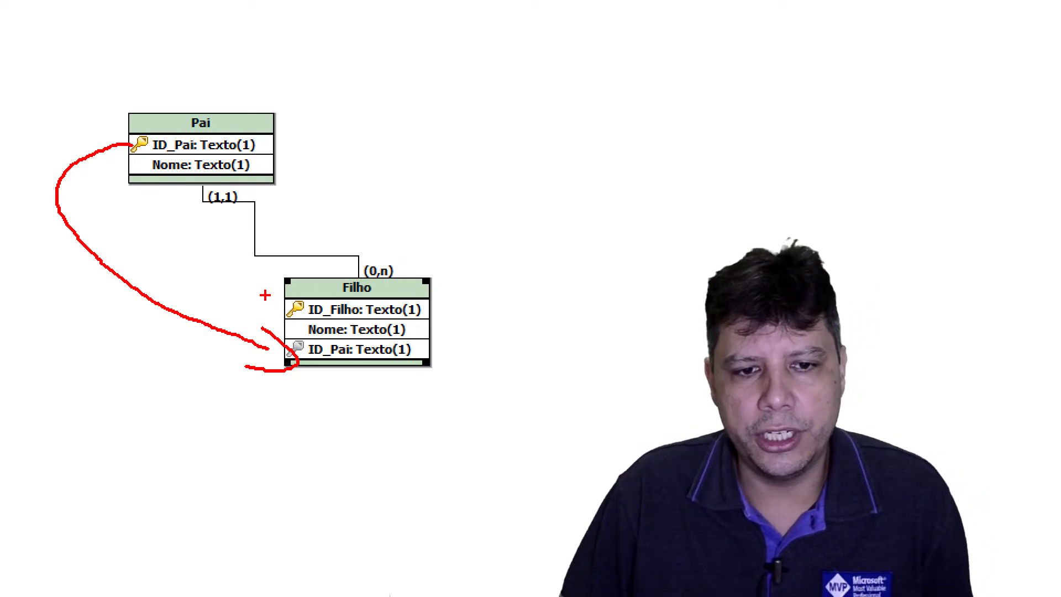
{"action": "mouse_move", "coordinate": [265, 295]}
{"action": "left_mouse_down"}
{"action": "mouse_move", "coordinate": [422, 320]}
{"action": "mouse_move", "coordinate": [448, 341]}
{"action": "mouse_move", "coordinate": [368, 151]}
{"action": "mouse_move", "coordinate": [296, 147]}
{"action": "left_mouse_up"}
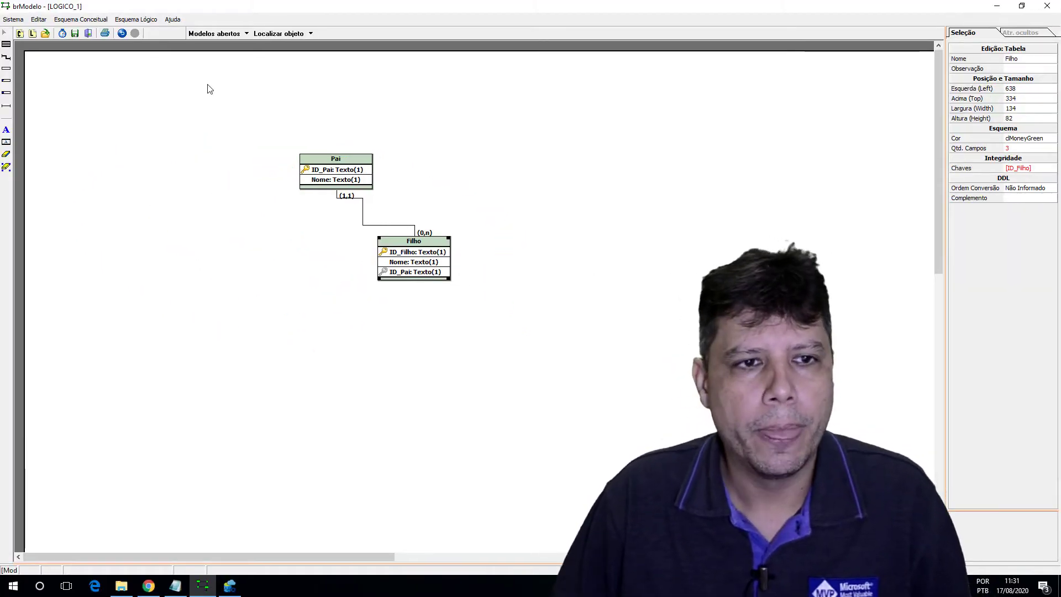
Step: Return to the CONCEITUAL_1 model and set the type of Pai's ID_Pai attribute to Numero
{"action": "left_click", "coordinate": [247, 33]}
{"action": "left_click", "coordinate": [213, 45]}
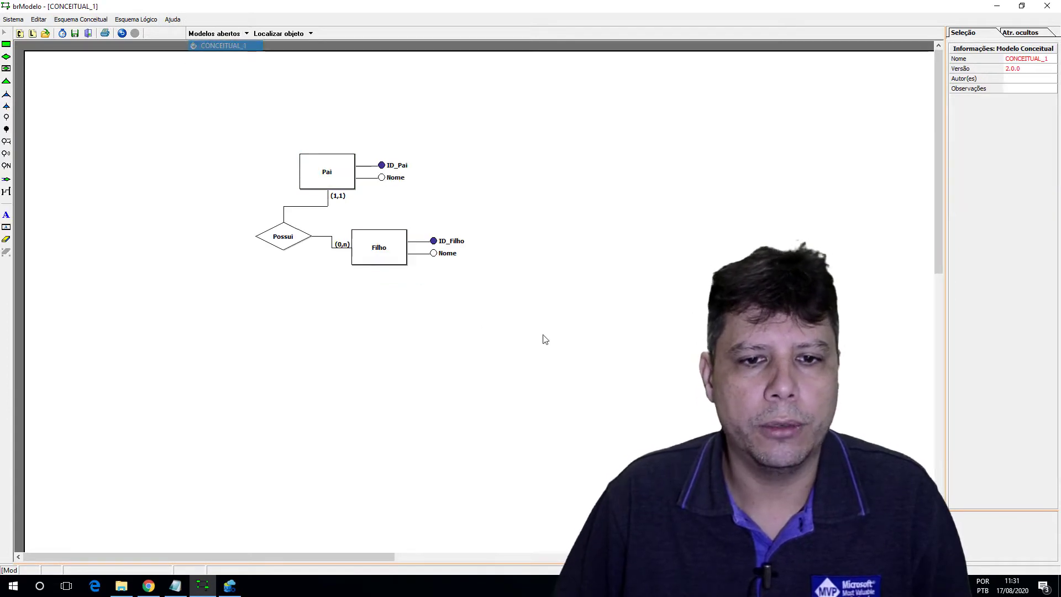
{"action": "left_click", "coordinate": [395, 165]}
{"action": "left_click", "coordinate": [1018, 218]}
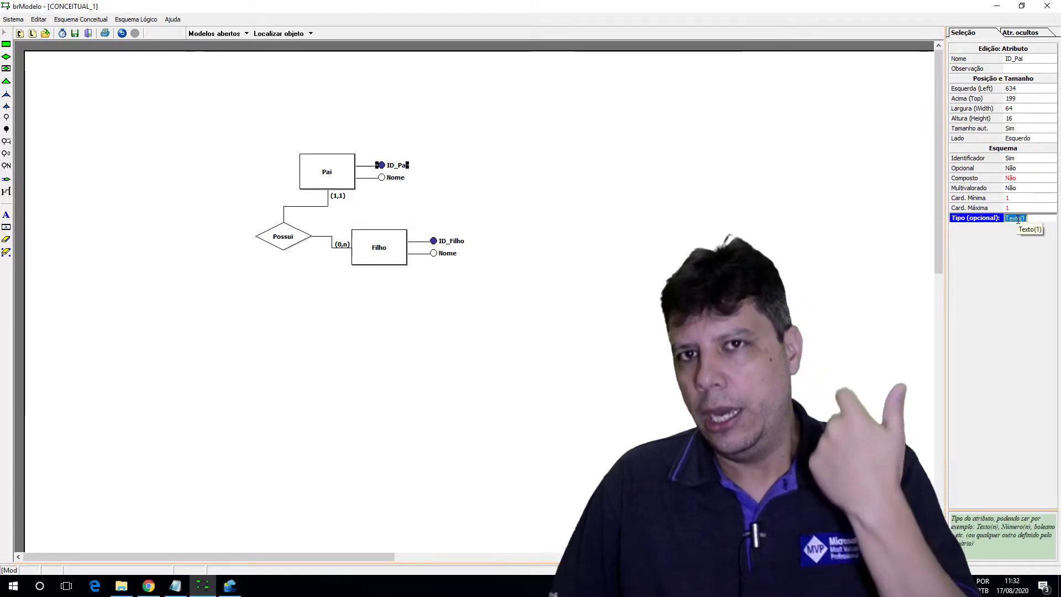
{"action": "type", "text": "Nu"}
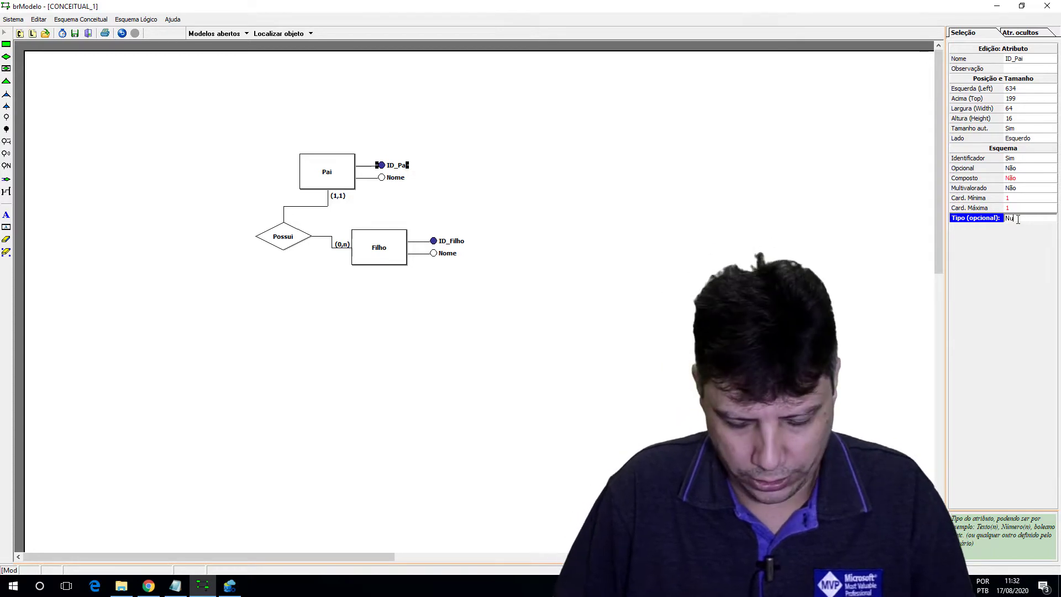
{"action": "type", "text": "kemero"}
{"action": "key", "text": "Return"}
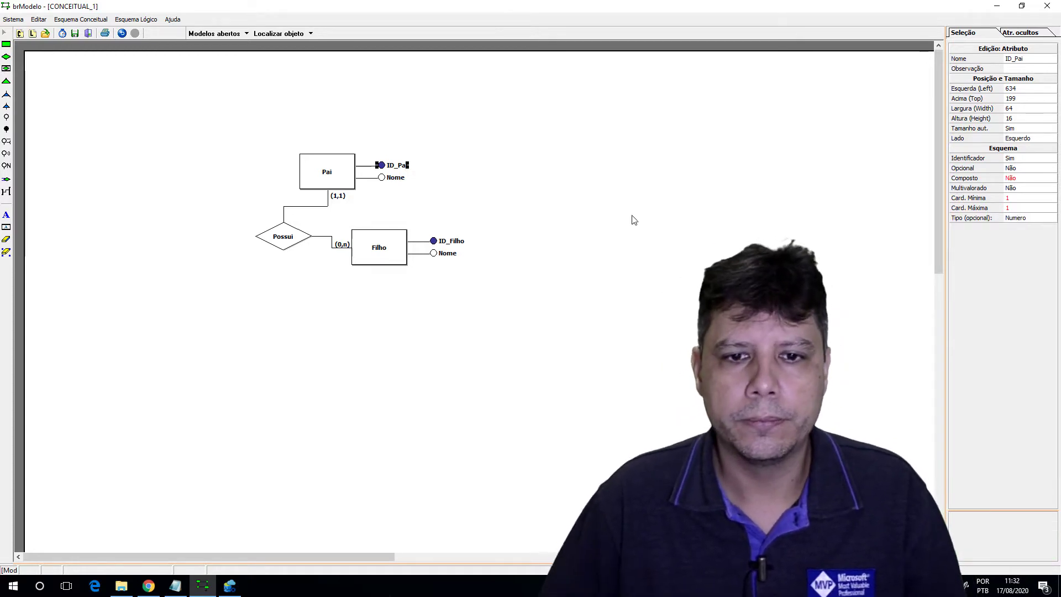
Step: Set the type of Filho's ID_Filho attribute to Numero
{"action": "left_click", "coordinate": [437, 242]}
{"action": "left_click", "coordinate": [1038, 211]}
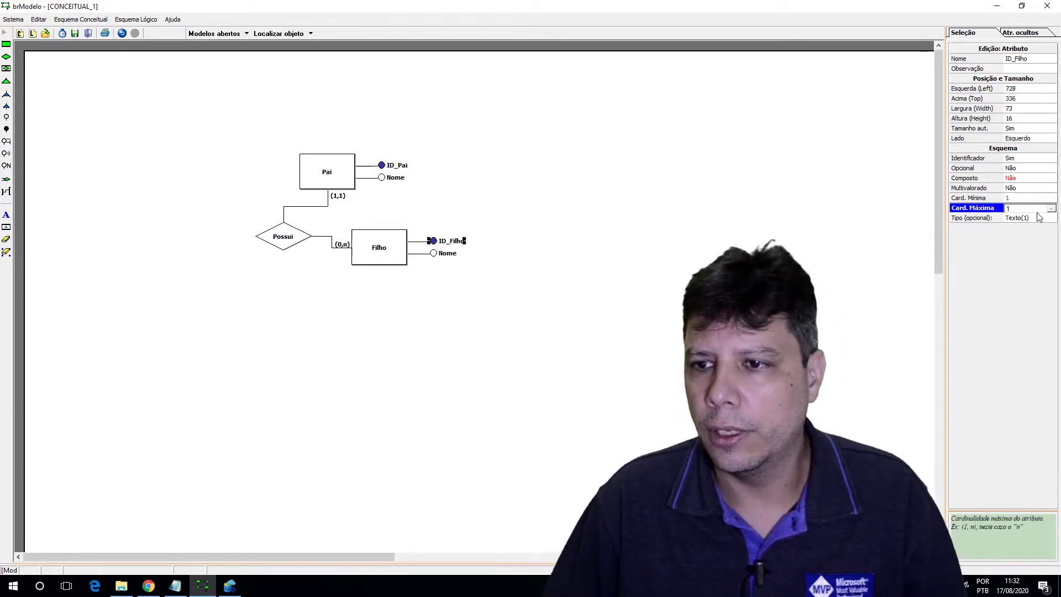
{"action": "left_click", "coordinate": [1022, 218]}
{"action": "type", "text": "Nu"}
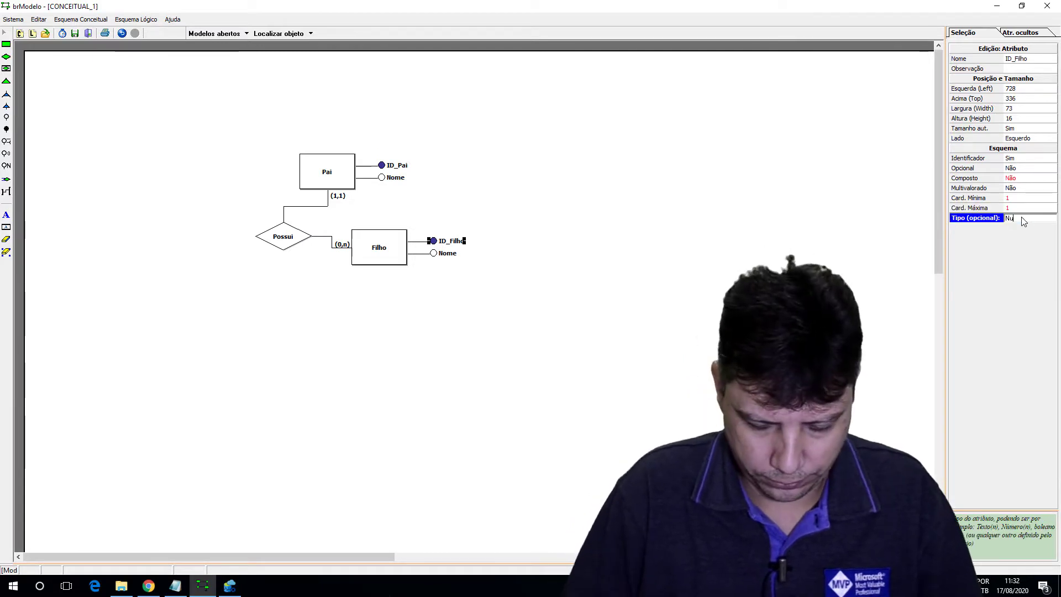
{"action": "type", "text": "mero"}
{"action": "key", "text": "Return"}
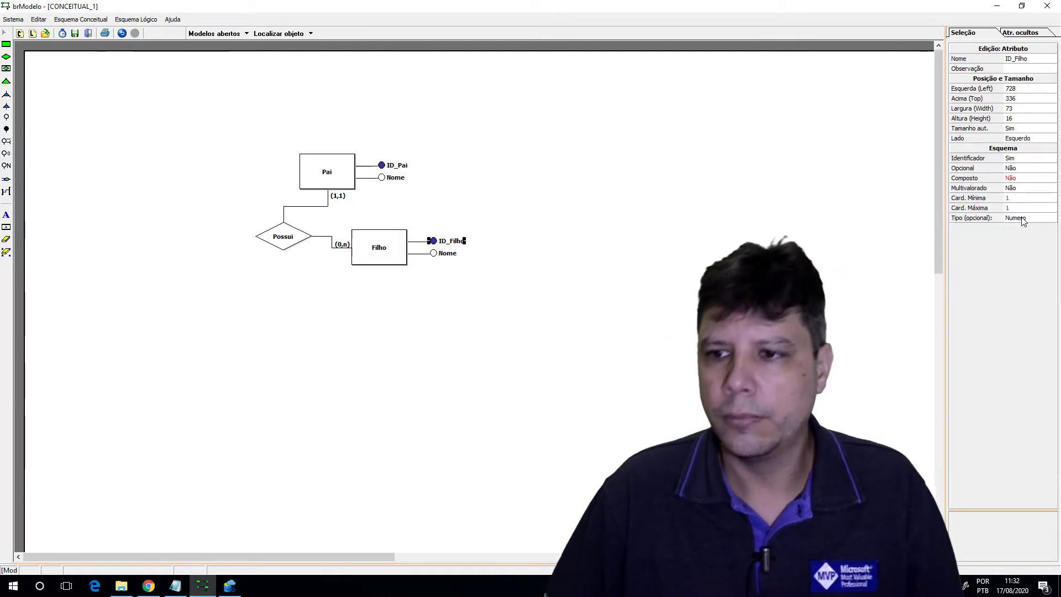
Step: Set the type of the Nome attributes of both Pai and Filho to Texto
{"action": "left_click", "coordinate": [393, 178]}
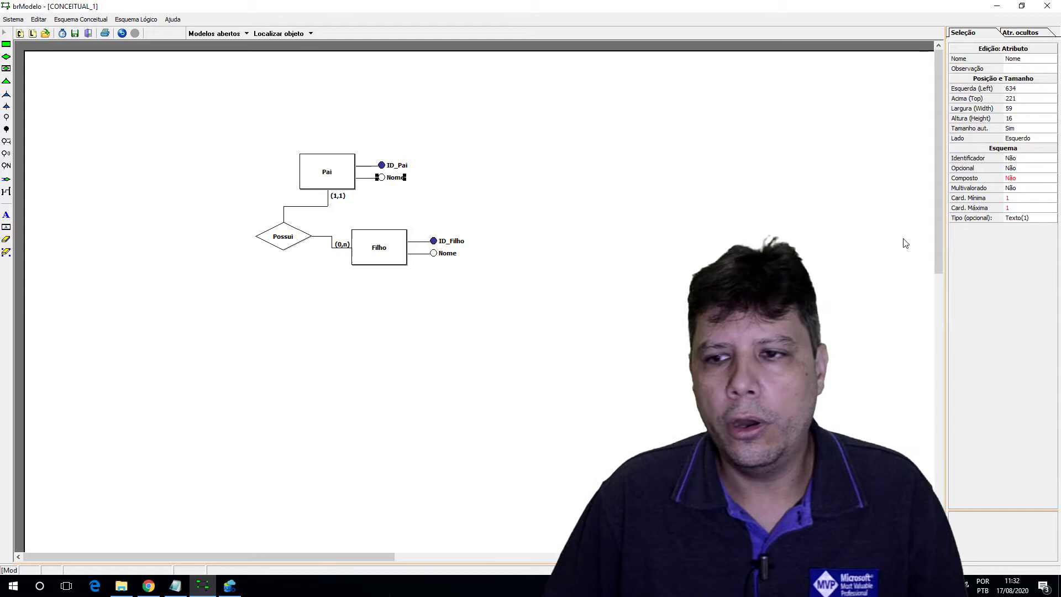
{"action": "left_click", "coordinate": [1036, 218]}
{"action": "type", "text": "Tex"}
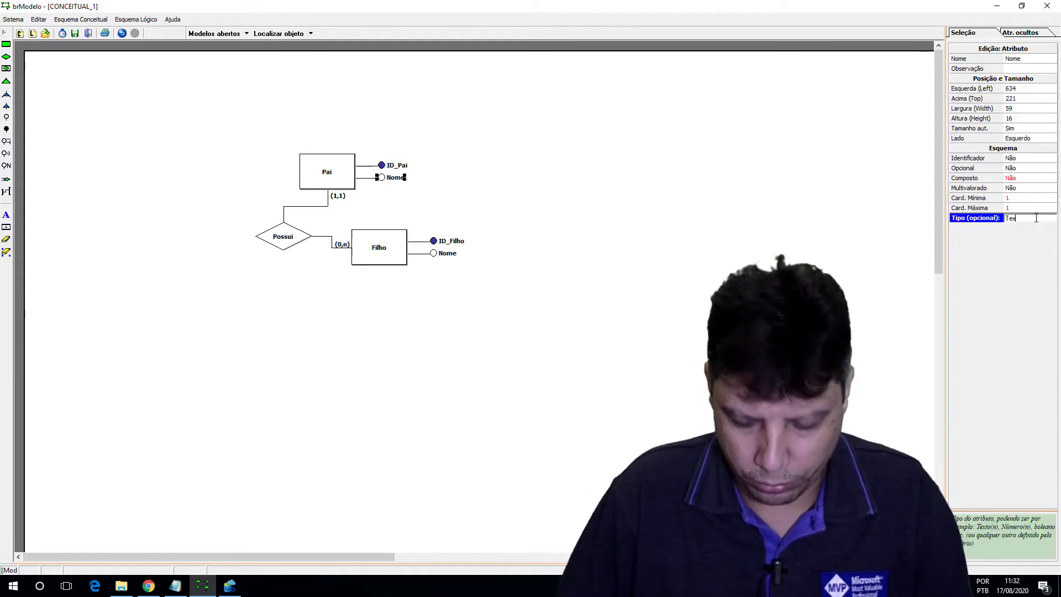
{"action": "key", "text": "Return"}
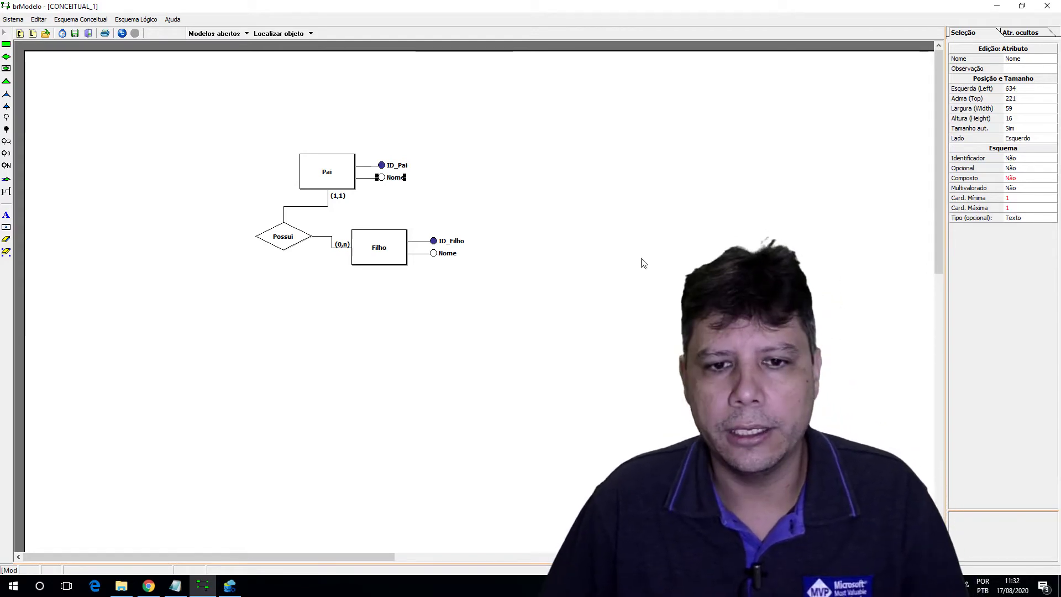
{"action": "left_click", "coordinate": [443, 254]}
{"action": "left_click", "coordinate": [1028, 218]}
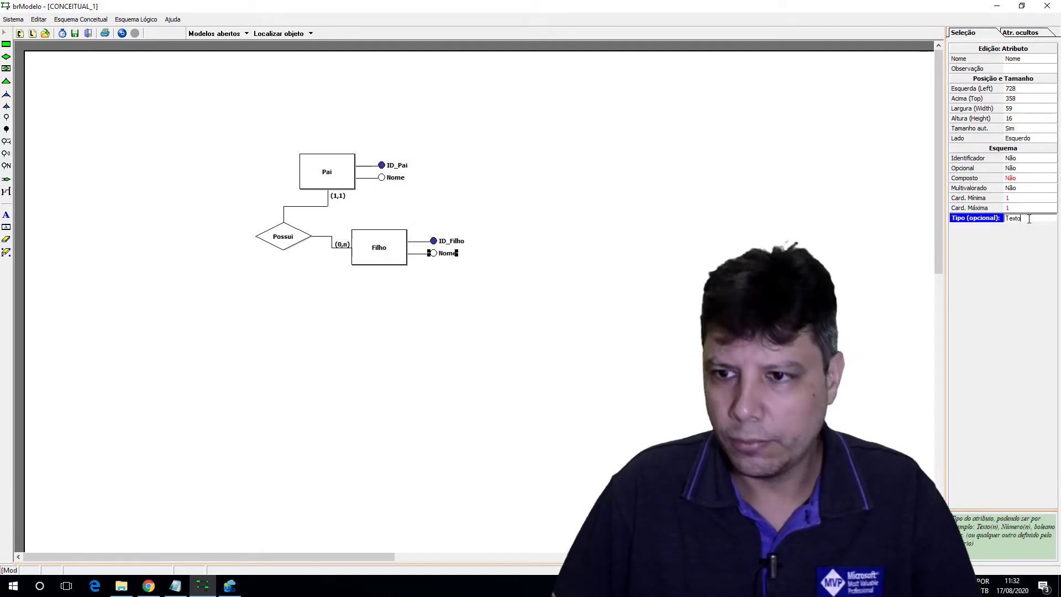
{"action": "key", "text": "Return"}
{"action": "left_click", "coordinate": [624, 328]}
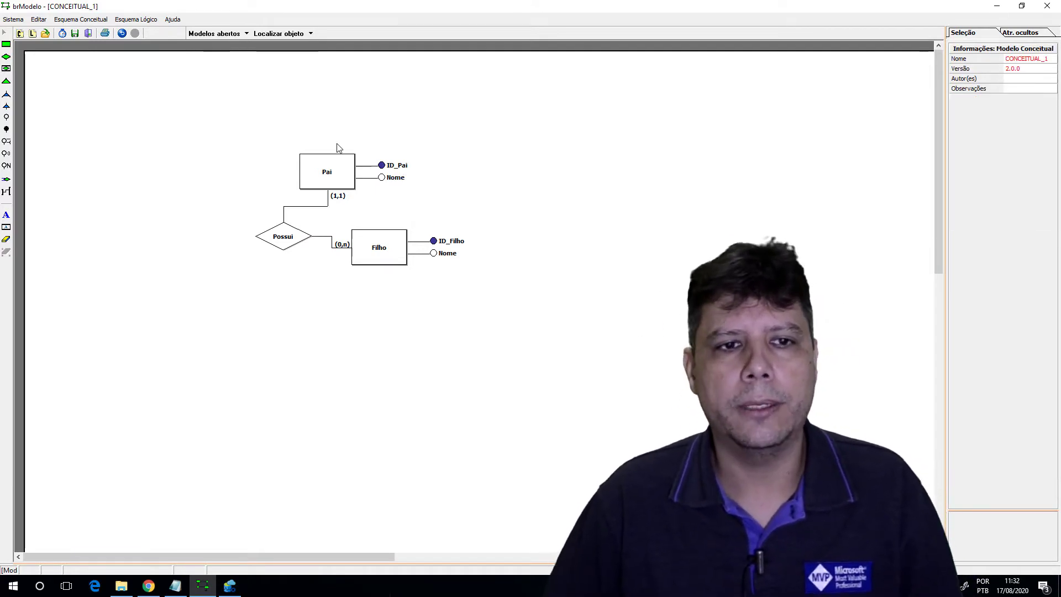
Step: Close the existing LOGICO_1 model without saving it and generate a fresh logical schema from CONCEITUAL_1
{"action": "left_click", "coordinate": [139, 21]}
{"action": "key", "text": "Escape"}
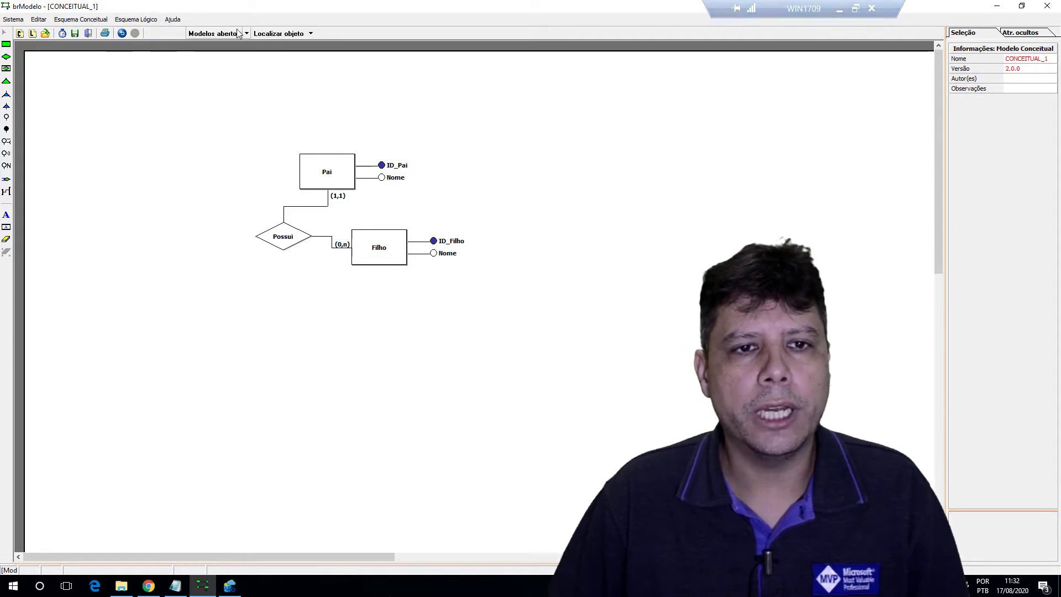
{"action": "left_click", "coordinate": [243, 33]}
{"action": "left_click", "coordinate": [242, 57]}
{"action": "left_click", "coordinate": [535, 240]}
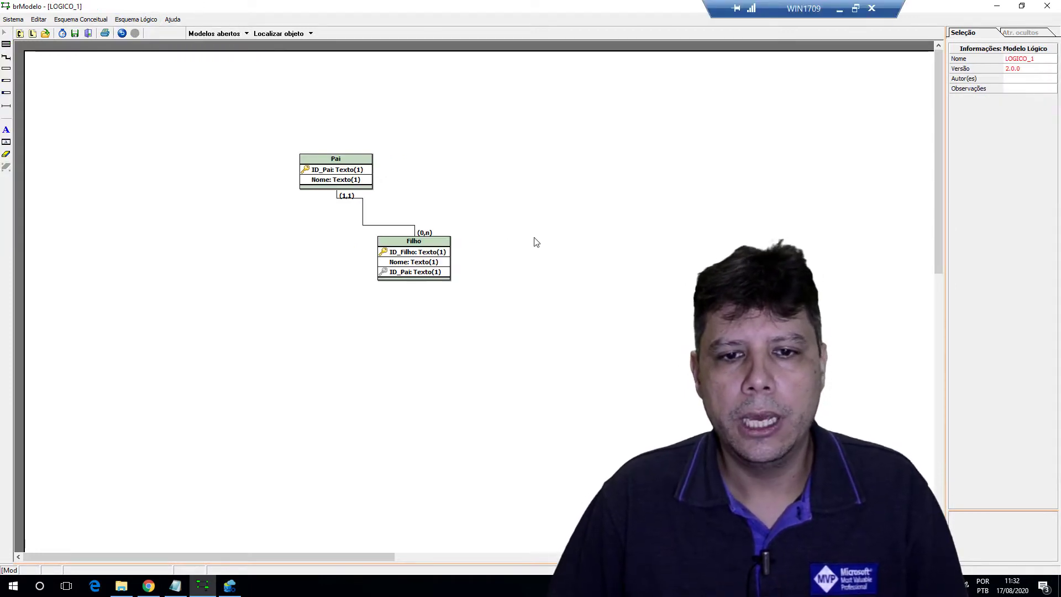
{"action": "left_click", "coordinate": [13, 20]}
{"action": "left_click", "coordinate": [29, 81]}
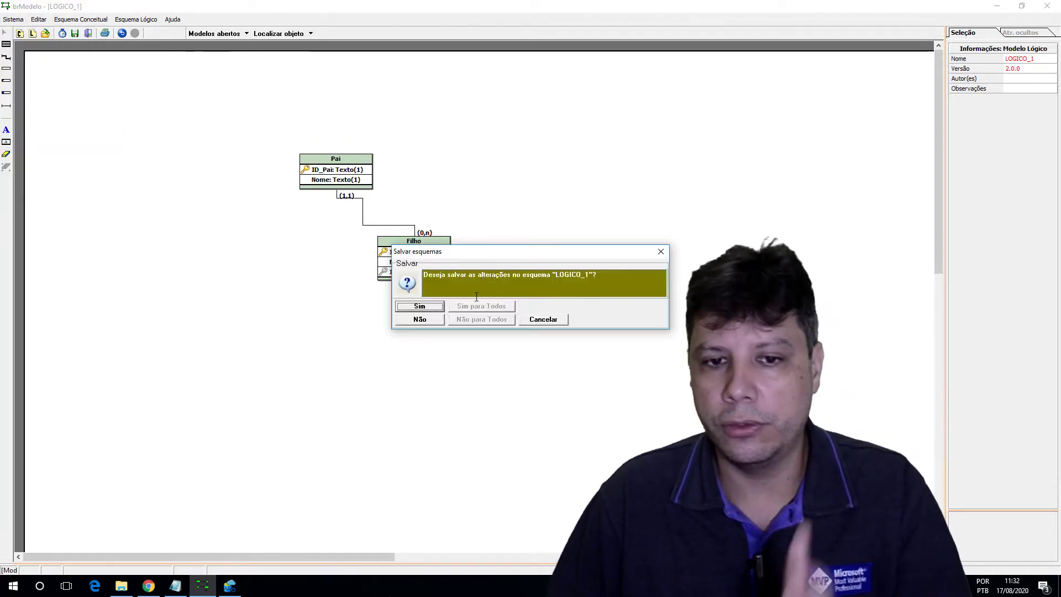
{"action": "left_click", "coordinate": [420, 319]}
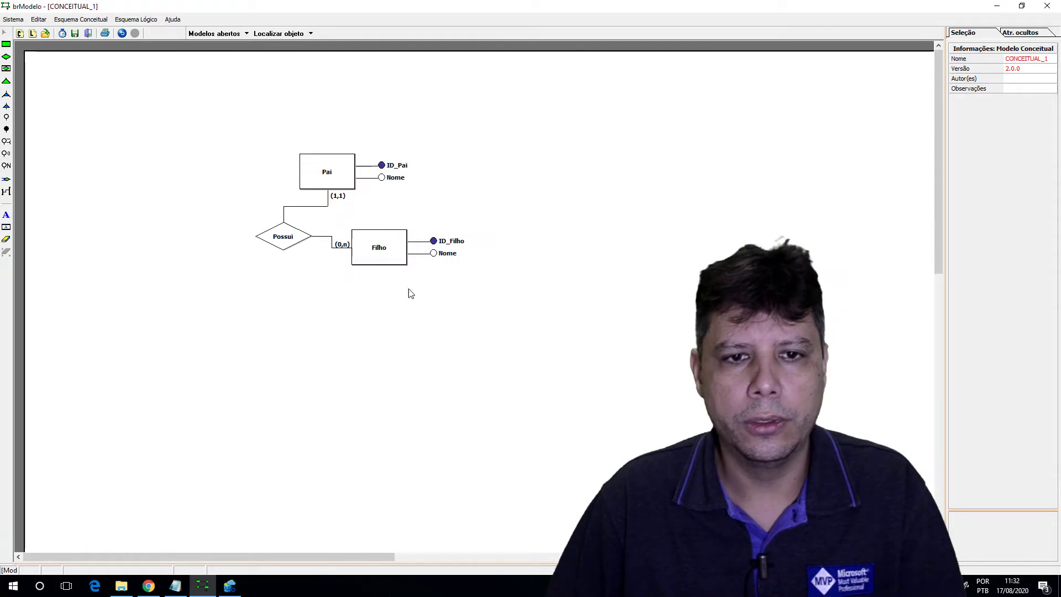
{"action": "left_click", "coordinate": [89, 20]}
{"action": "left_click", "coordinate": [109, 173]}
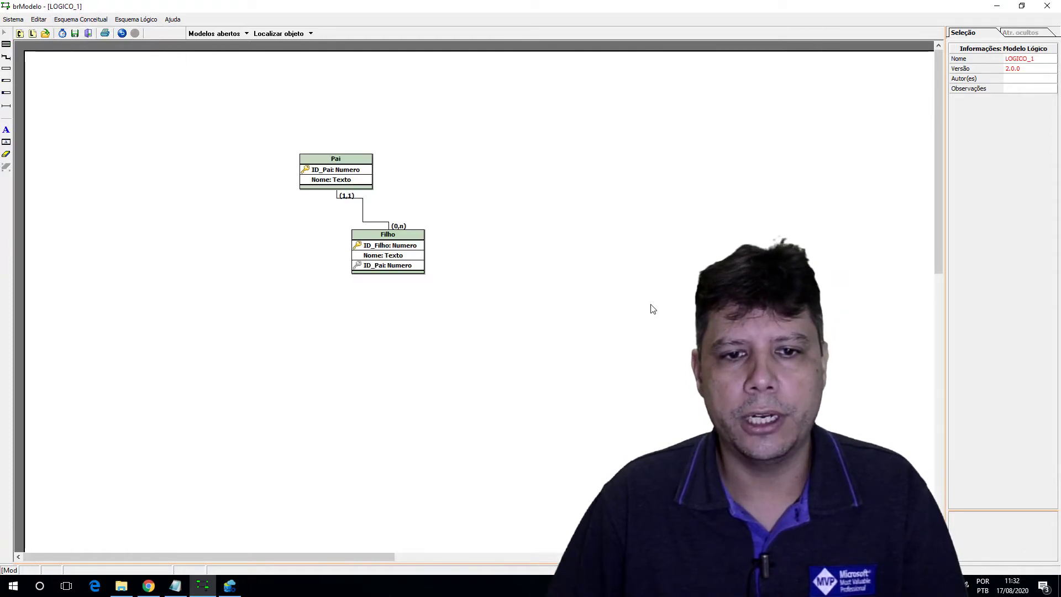
Step: Start generating the physical schema, widen the types window, preview the converted SQL script and close the preview
{"action": "left_click", "coordinate": [126, 19]}
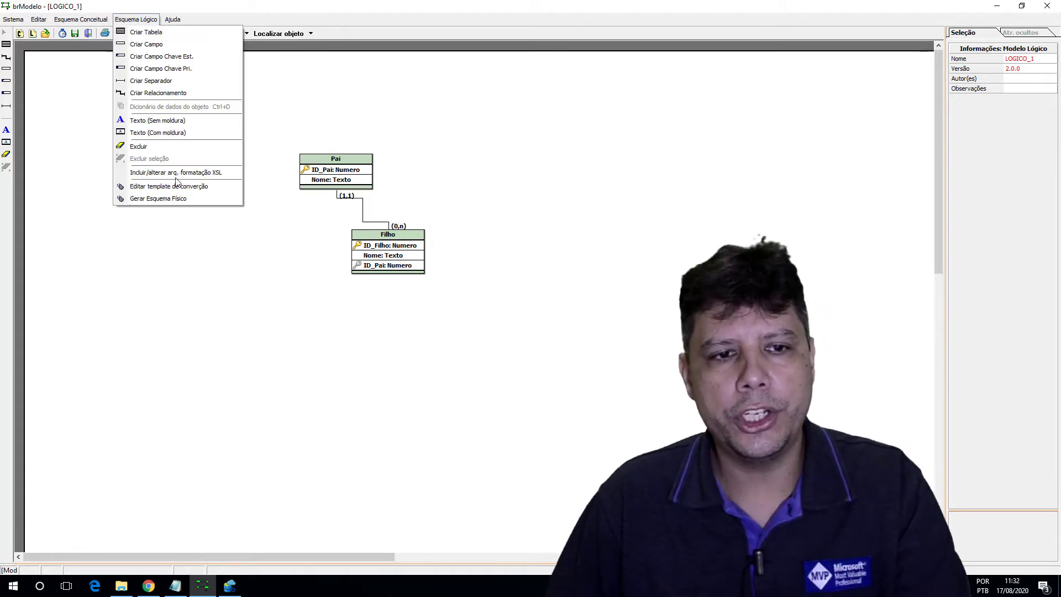
{"action": "left_click", "coordinate": [183, 199]}
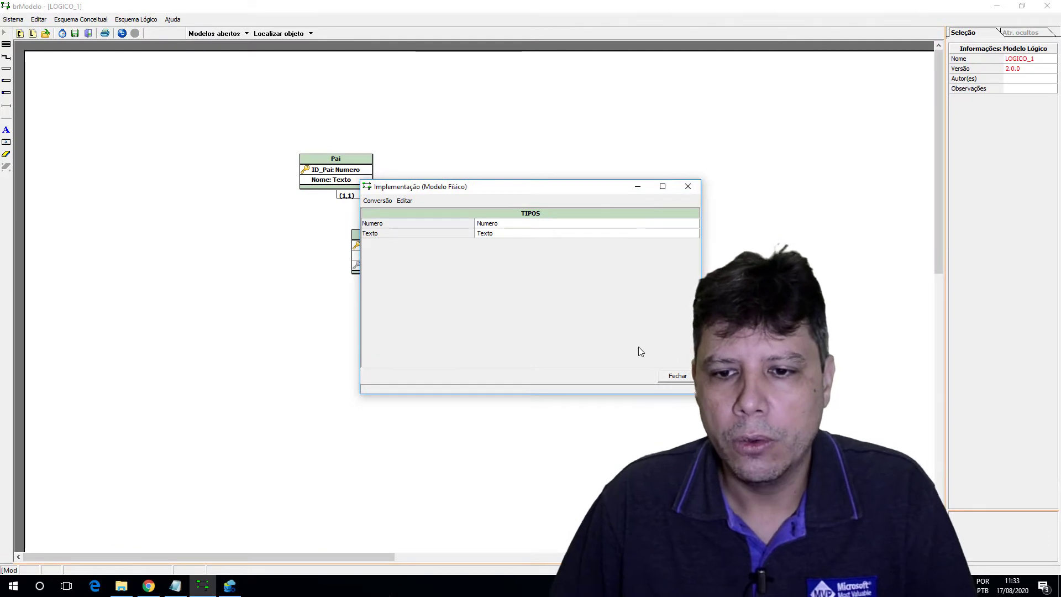
{"action": "left_click_drag", "start_coordinate": [699, 392], "coordinate": [804, 403]}
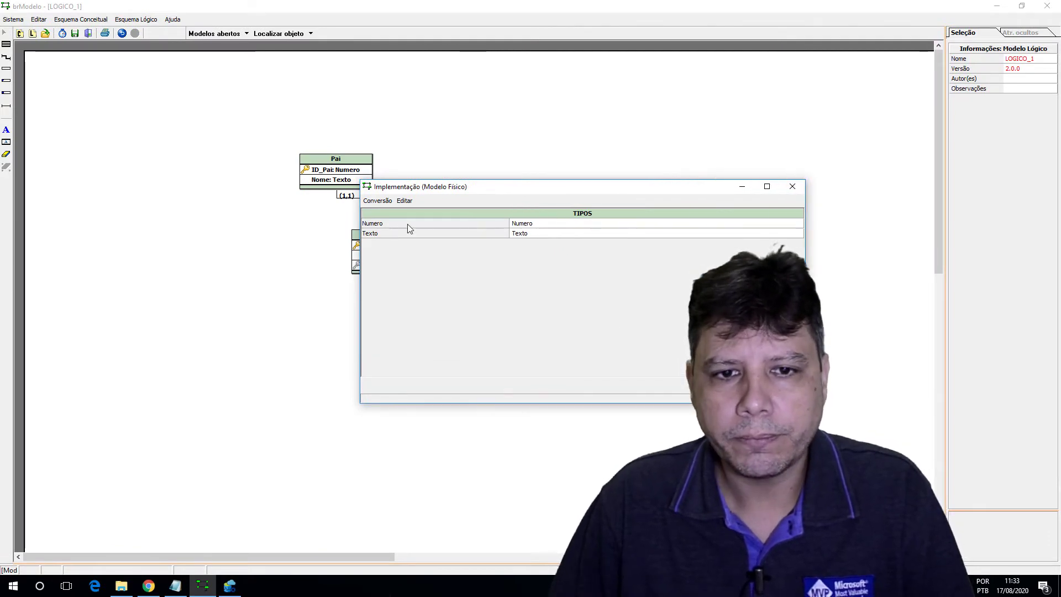
{"action": "left_click", "coordinate": [379, 201]}
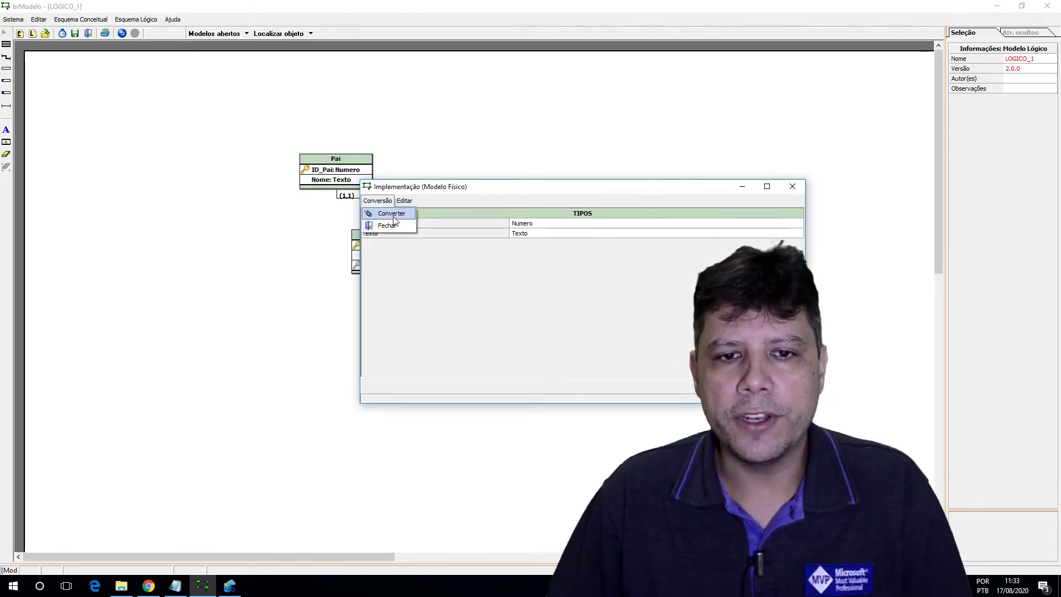
{"action": "left_click", "coordinate": [393, 214]}
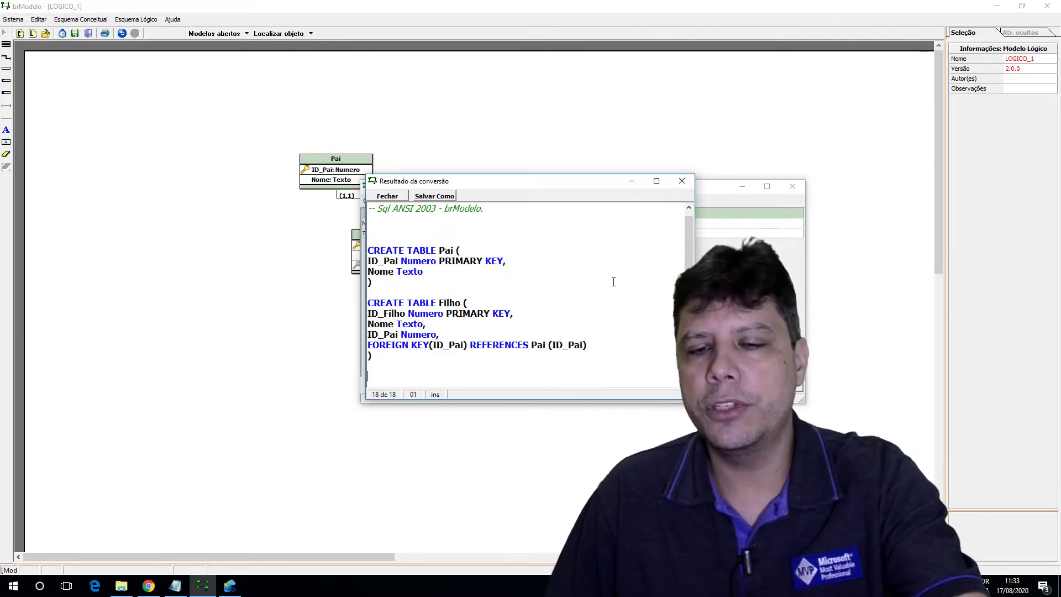
{"action": "left_click", "coordinate": [682, 181]}
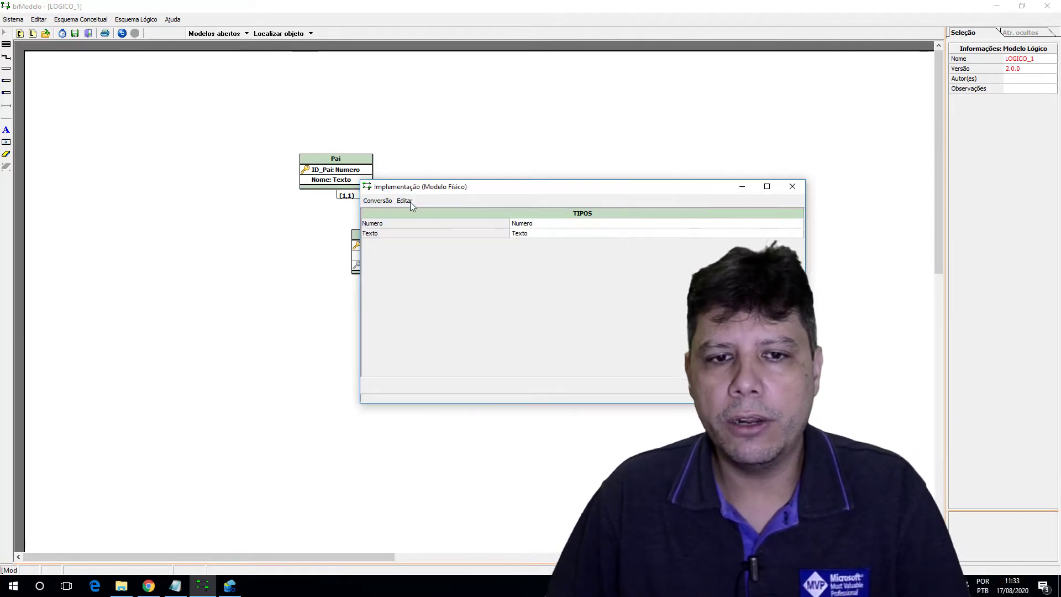
Step: Set the physical model's DDL type to int for Numero and char(10) for Texto
{"action": "double_click", "coordinate": [466, 224]}
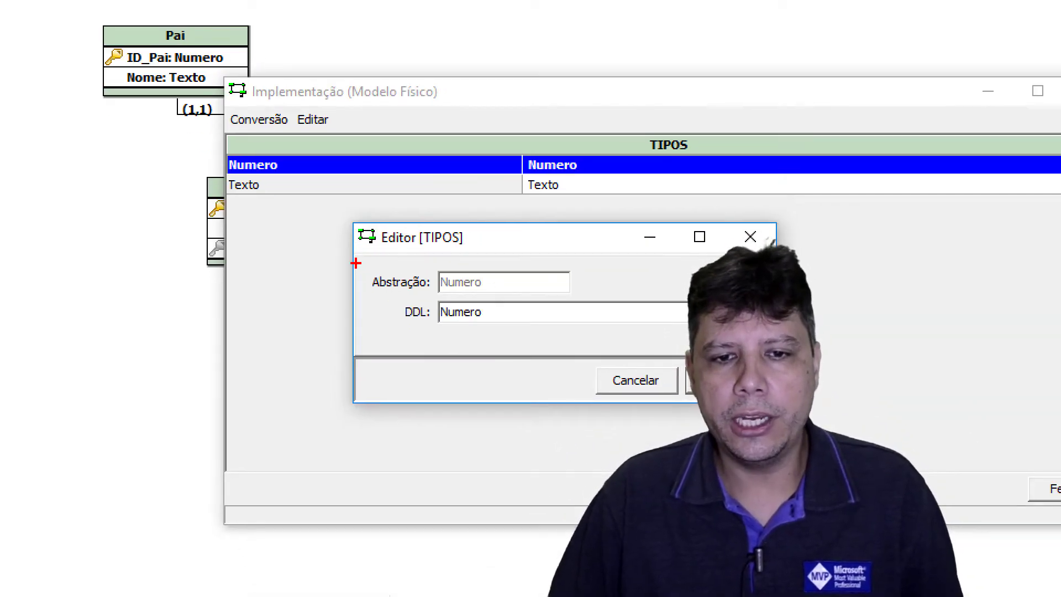
{"action": "mouse_move", "coordinate": [355, 263]}
{"action": "left_mouse_down"}
{"action": "mouse_move", "coordinate": [518, 265]}
{"action": "mouse_move", "coordinate": [606, 296]}
{"action": "mouse_move", "coordinate": [587, 298]}
{"action": "left_mouse_up"}
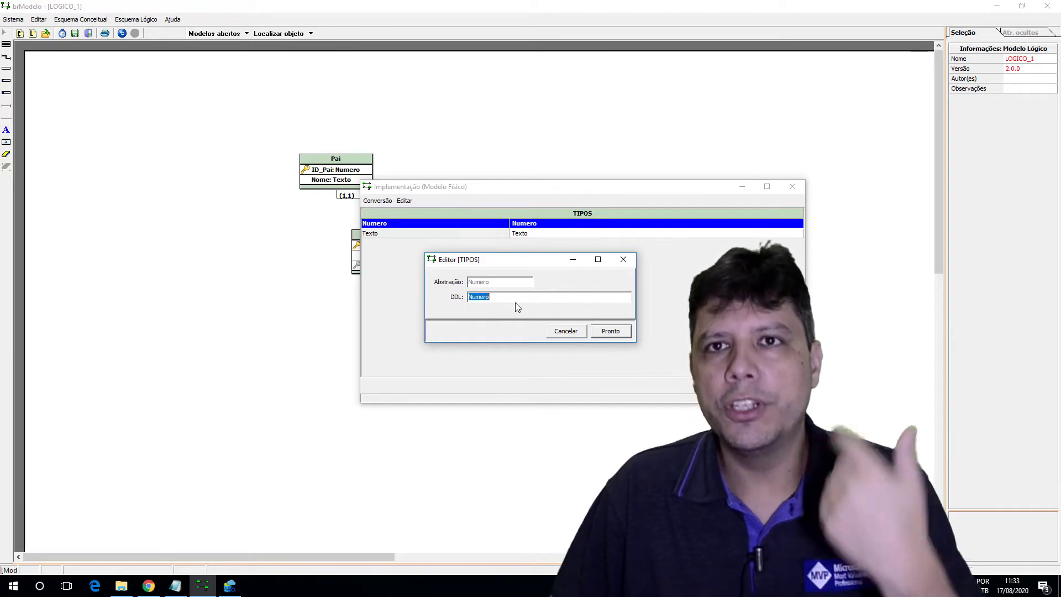
{"action": "type", "text": "i"}
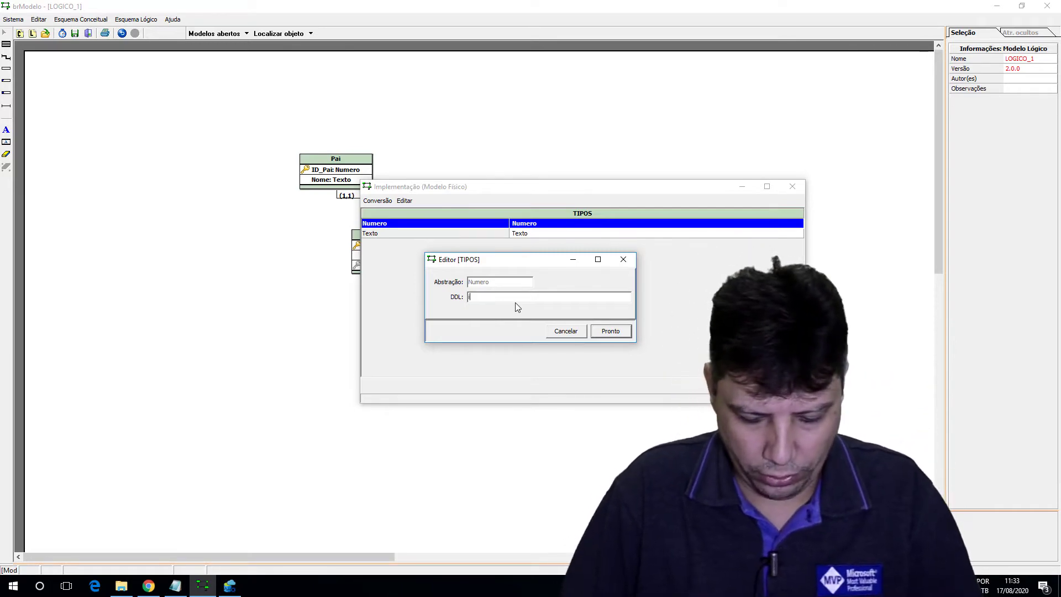
{"action": "type", "text": "nteger"}
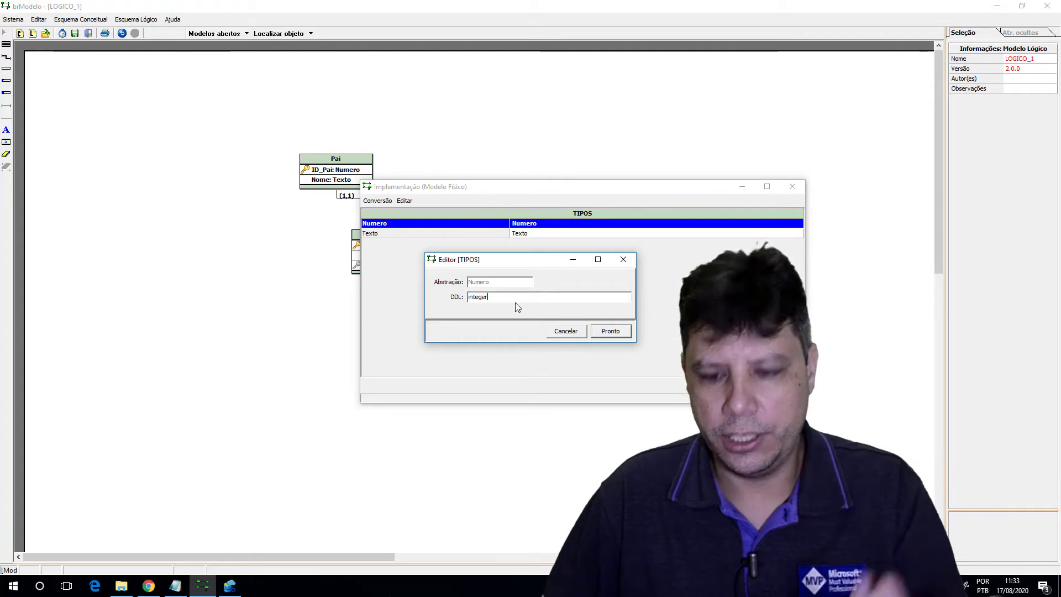
{"action": "key", "text": "BackSpace"}
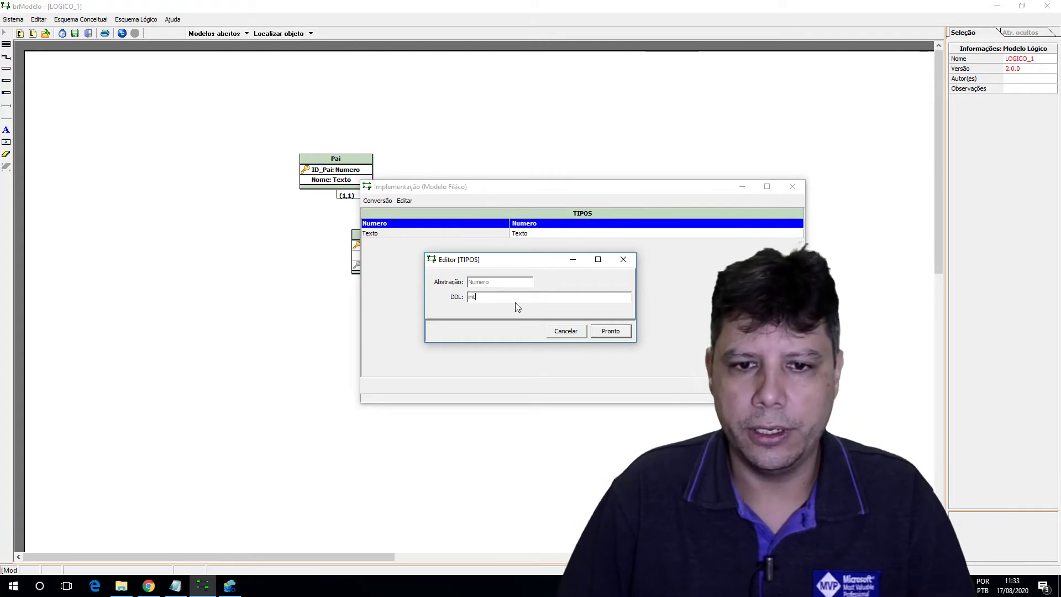
{"action": "left_click", "coordinate": [606, 334]}
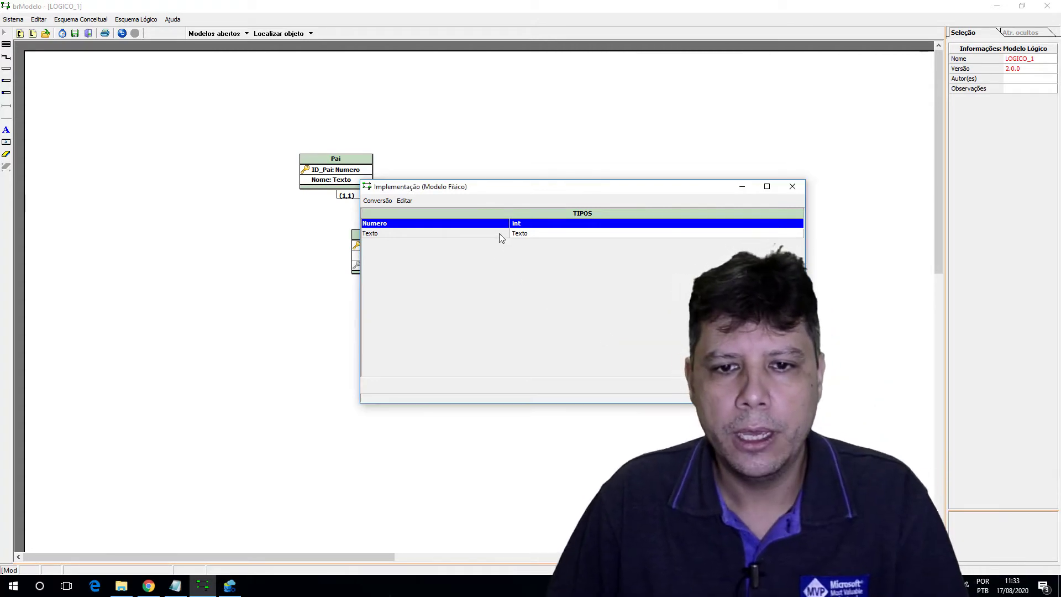
{"action": "double_click", "coordinate": [499, 233]}
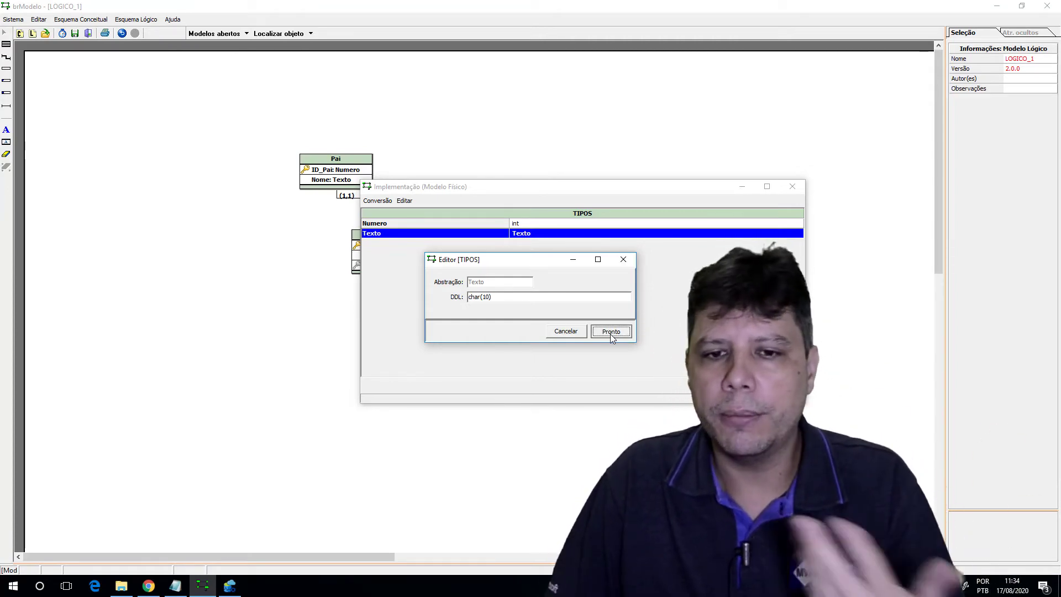
{"action": "left_click", "coordinate": [611, 331]}
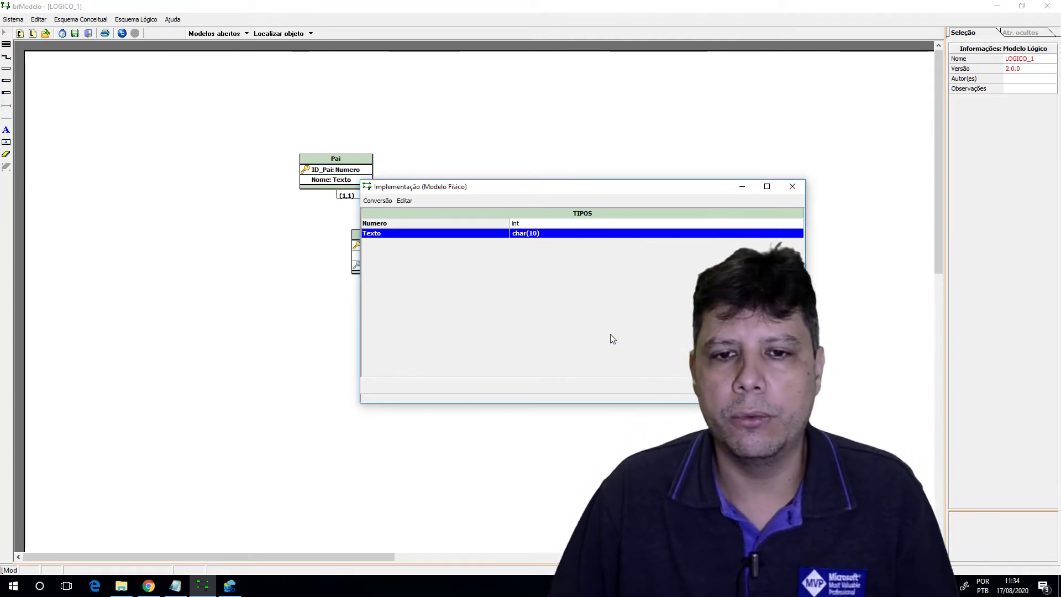
Step: Convert the logical model to SQL with the edited types and review the CREATE TABLE statements for Pai and Filho
{"action": "left_click", "coordinate": [392, 214]}
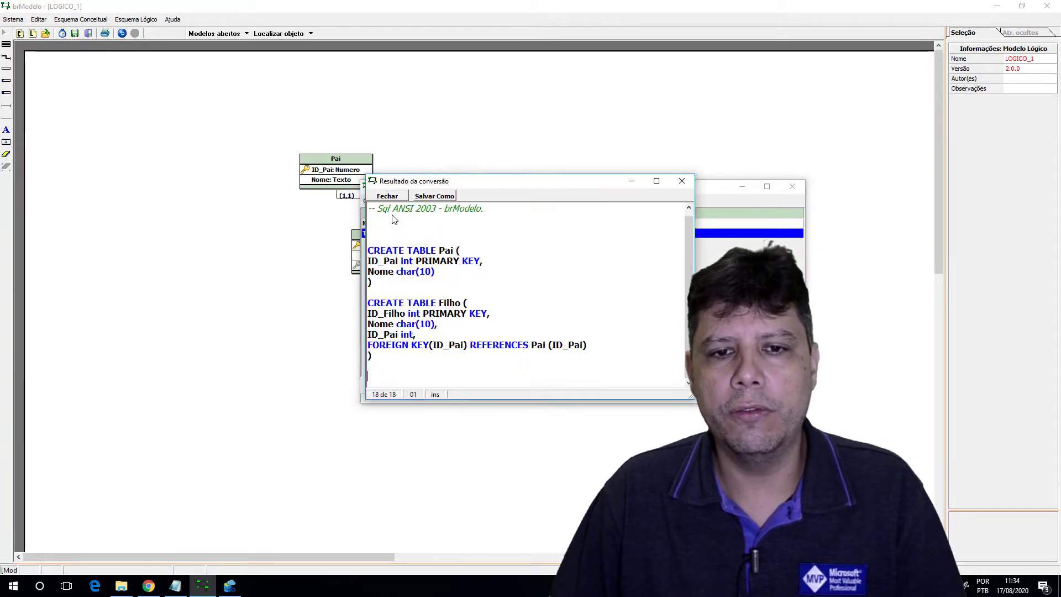
{"action": "scroll", "coordinate": [546, 285], "scroll_direction": "up", "scroll_amount": 1}
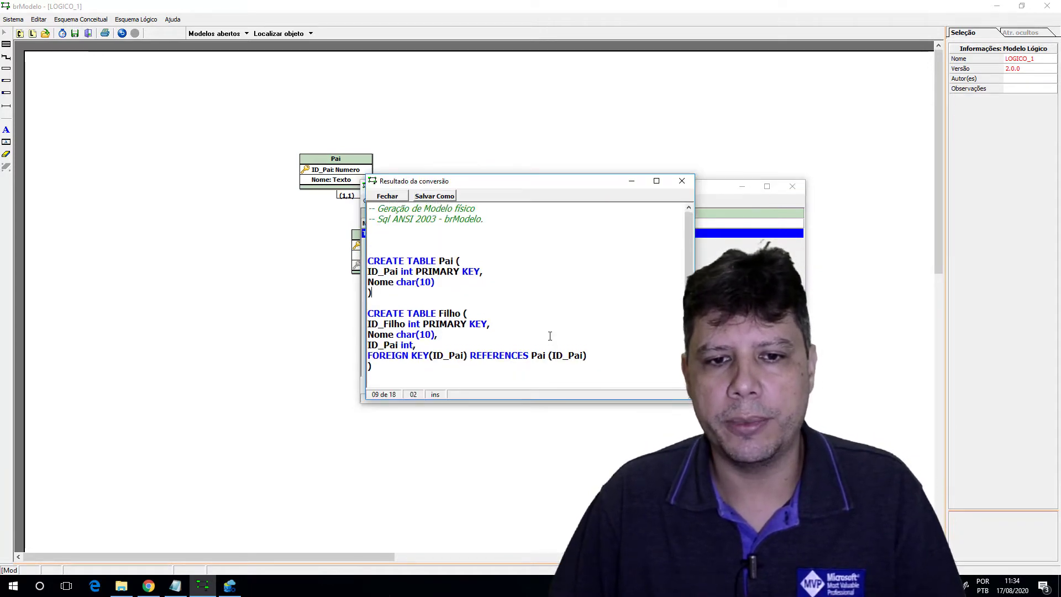
{"action": "scroll", "coordinate": [449, 256], "scroll_direction": "down", "scroll_amount": 1}
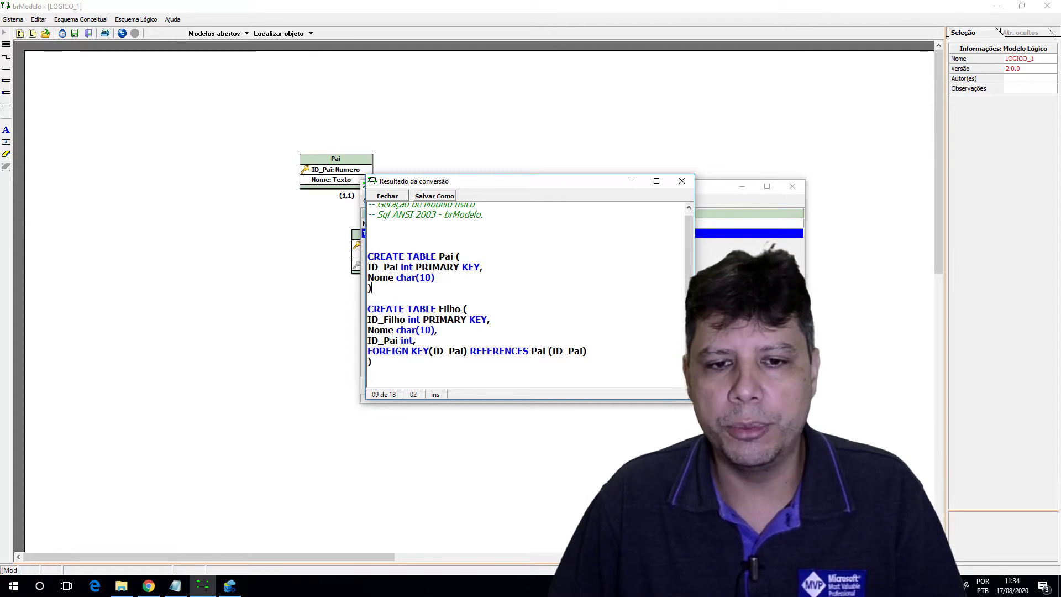
{"action": "left_click", "coordinate": [492, 312]}
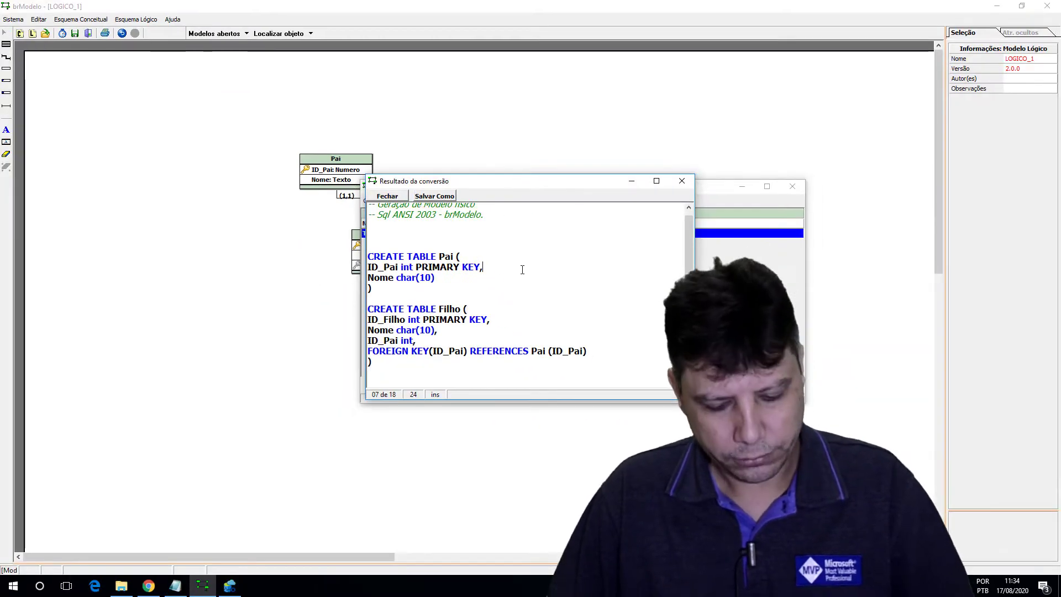
Step: Copy the entire generated SQL script, switch to Azure Data Studio and execute CREATE DATABASE SQLDAGRADUCAOA in the query editor
{"action": "key", "text": "ctrl+a"}
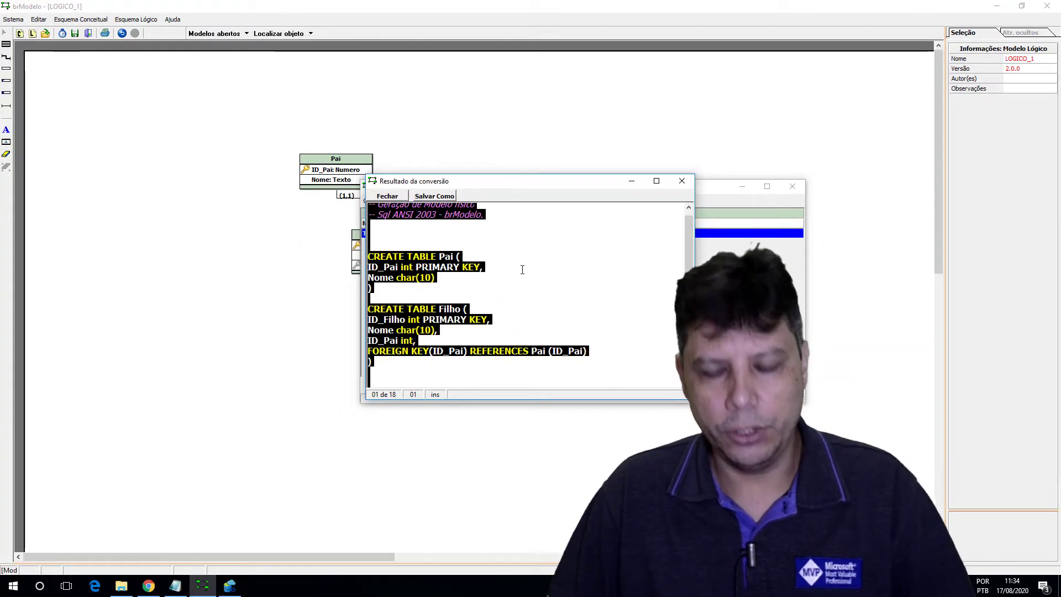
{"action": "left_click", "coordinate": [230, 587]}
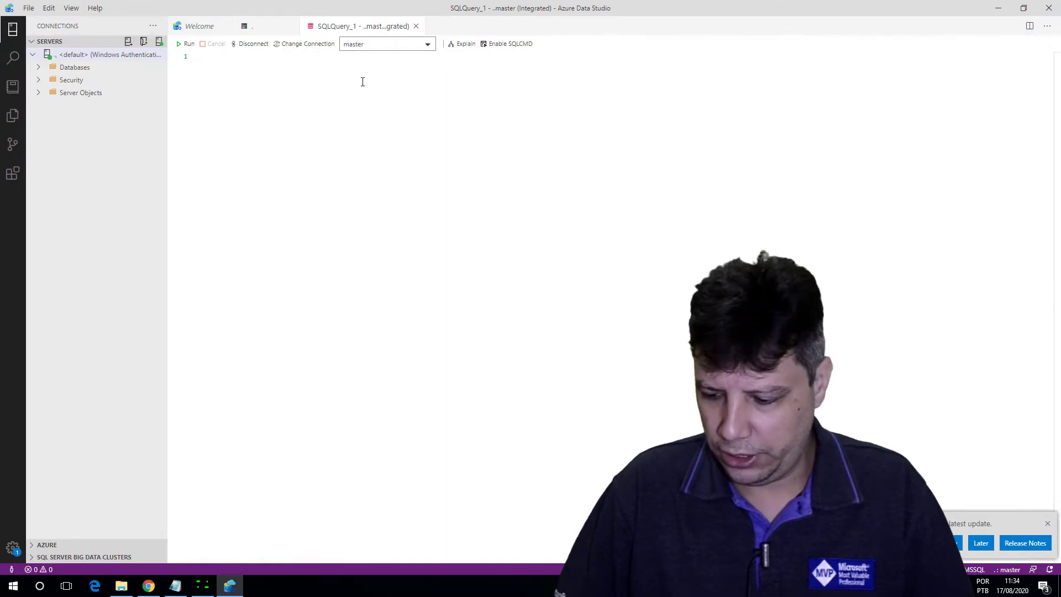
{"action": "type", "text": "CREATE "}
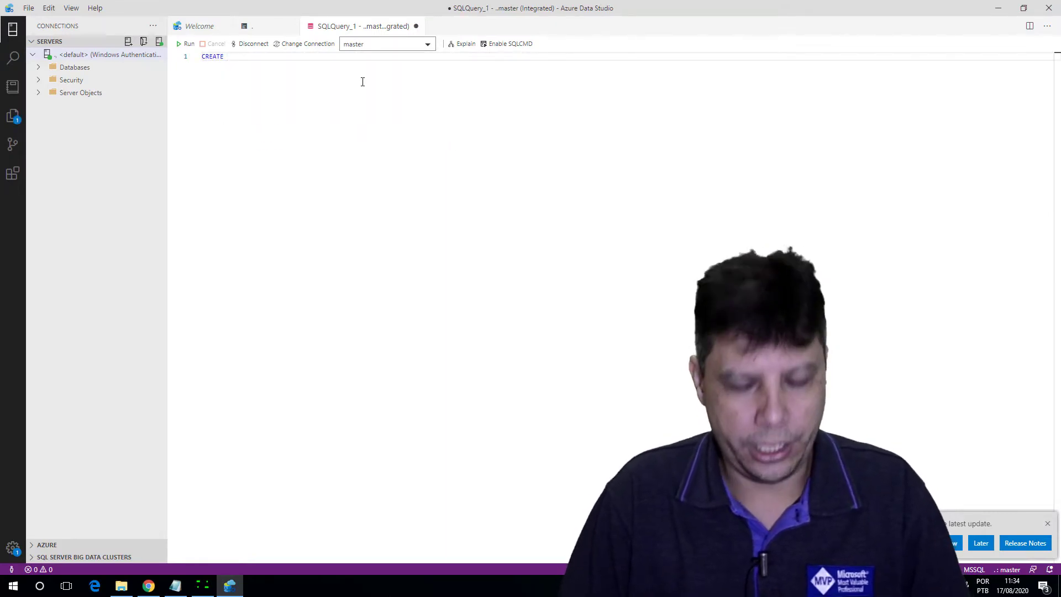
{"action": "type", "text": "DATABASE "}
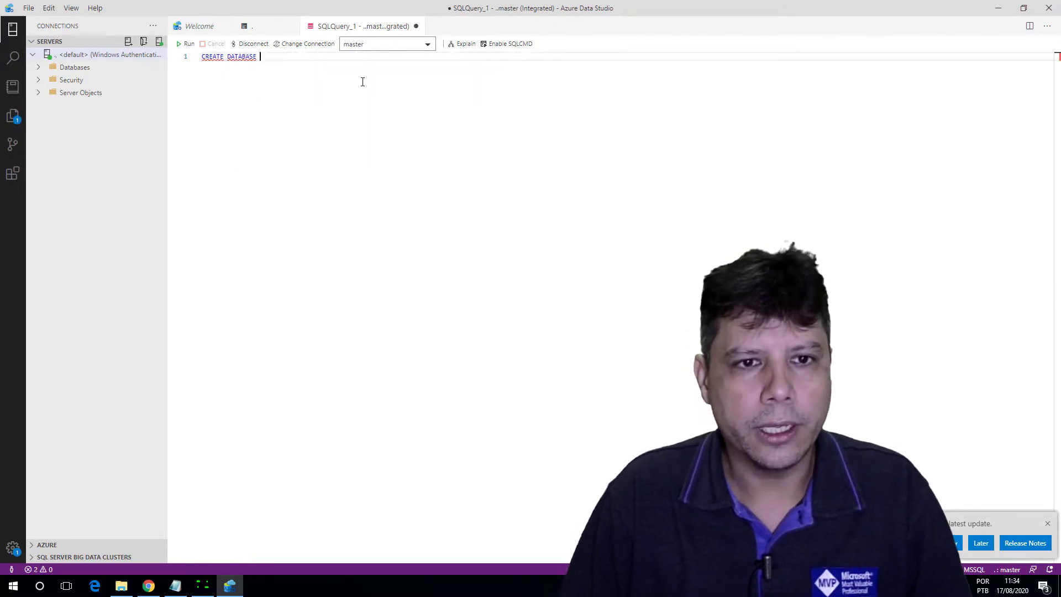
{"action": "type", "text": "SQLDAGRADUCAOA"}
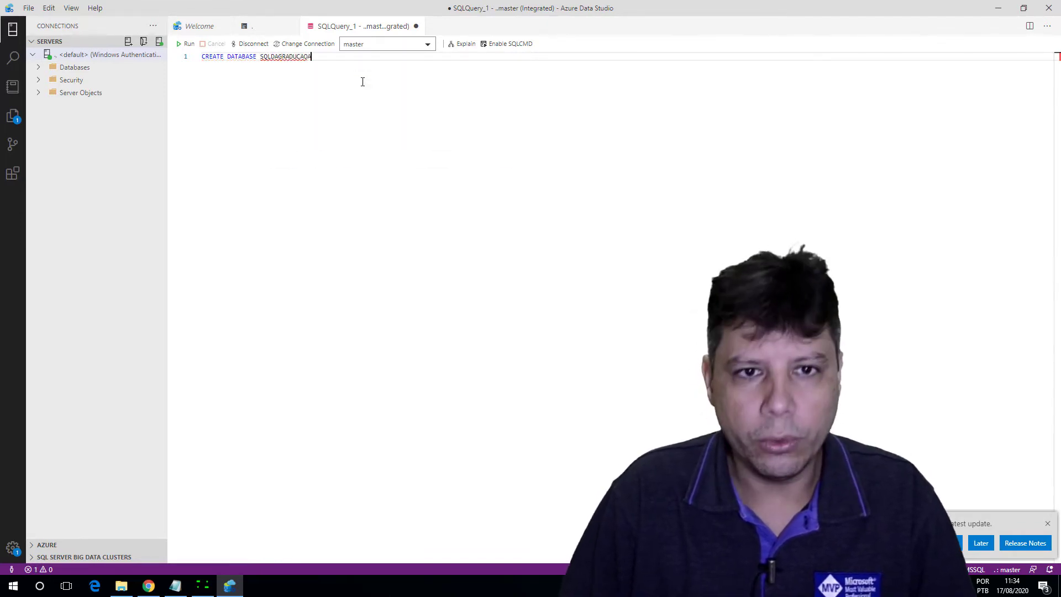
{"action": "key", "text": "F5"}
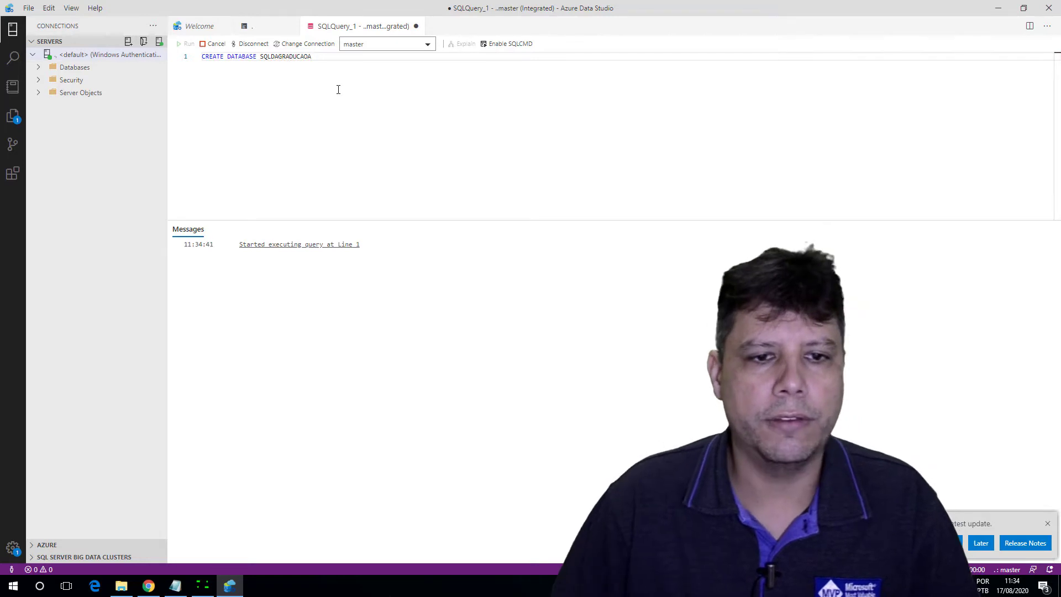
Step: Try to change the database context by executing USE SQLDAGRADUACAO in place of the CREATE DATABASE statement, with the interface enlarged
{"action": "key", "text": "ctrl+a"}
{"action": "key", "text": "Delete"}
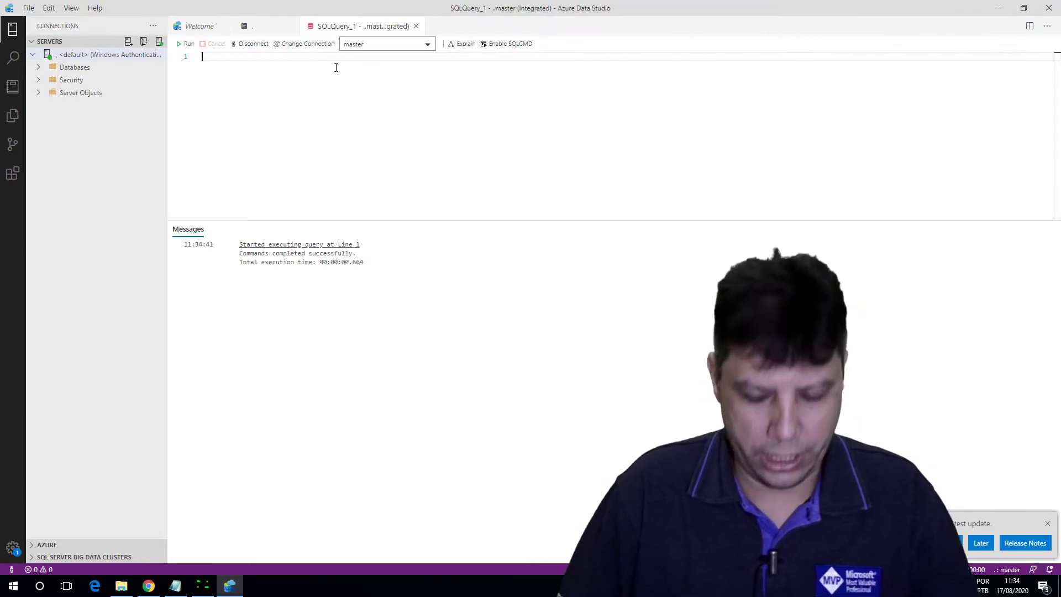
{"action": "type", "text": "USE S"}
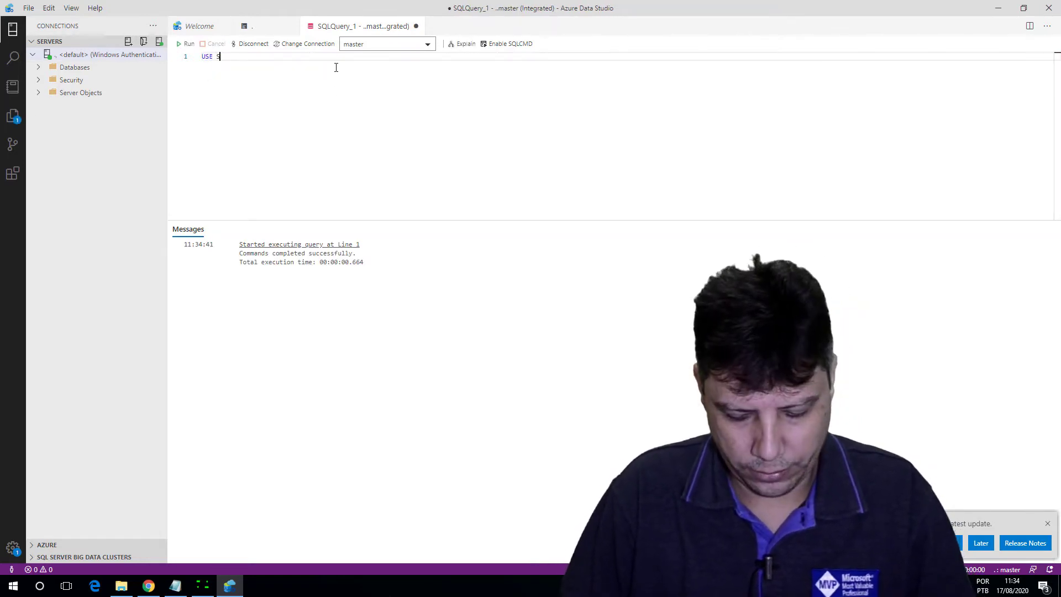
{"action": "type", "text": "QLDA"}
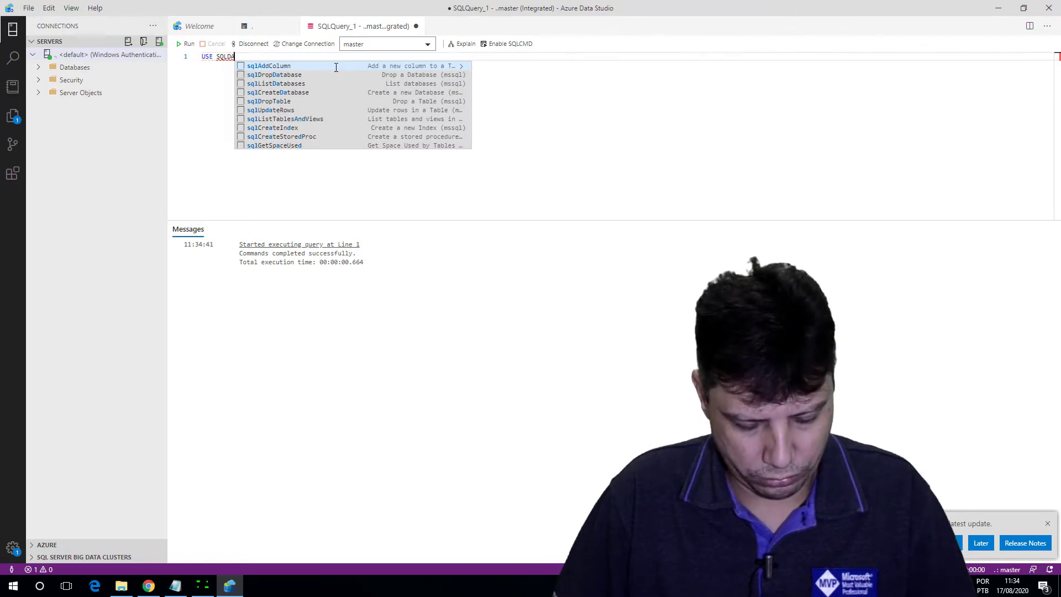
{"action": "key", "text": "ctrl+equal"}
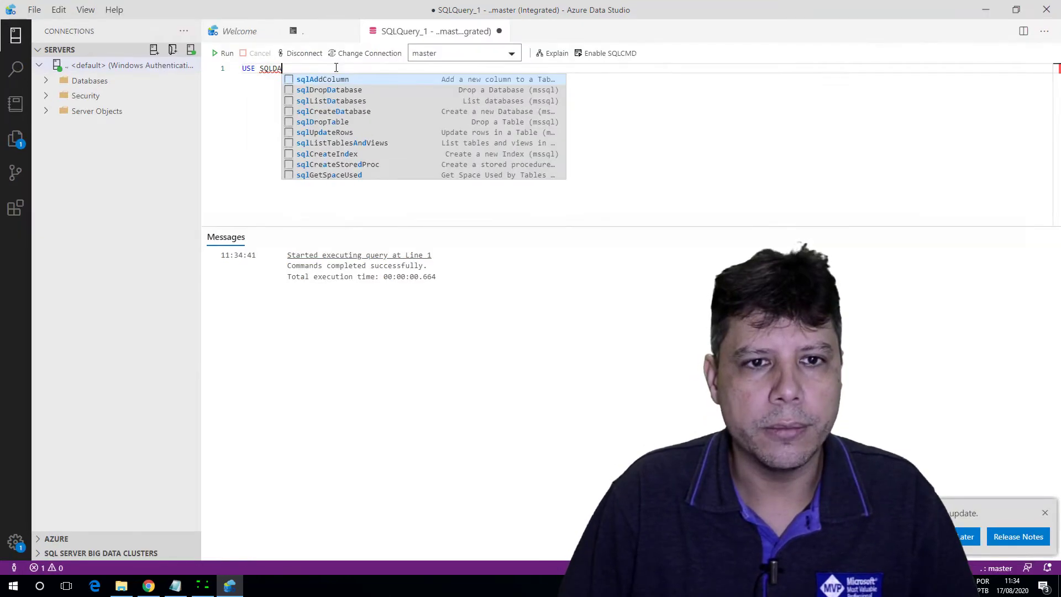
{"action": "key", "text": "ctrl+equal"}
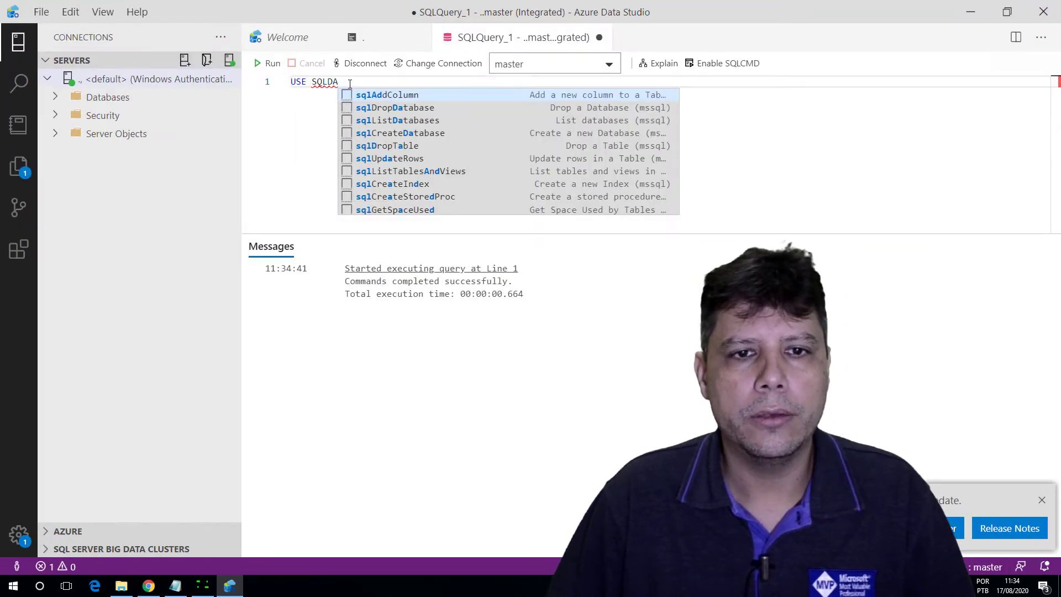
{"action": "type", "text": "GRADUACAO"}
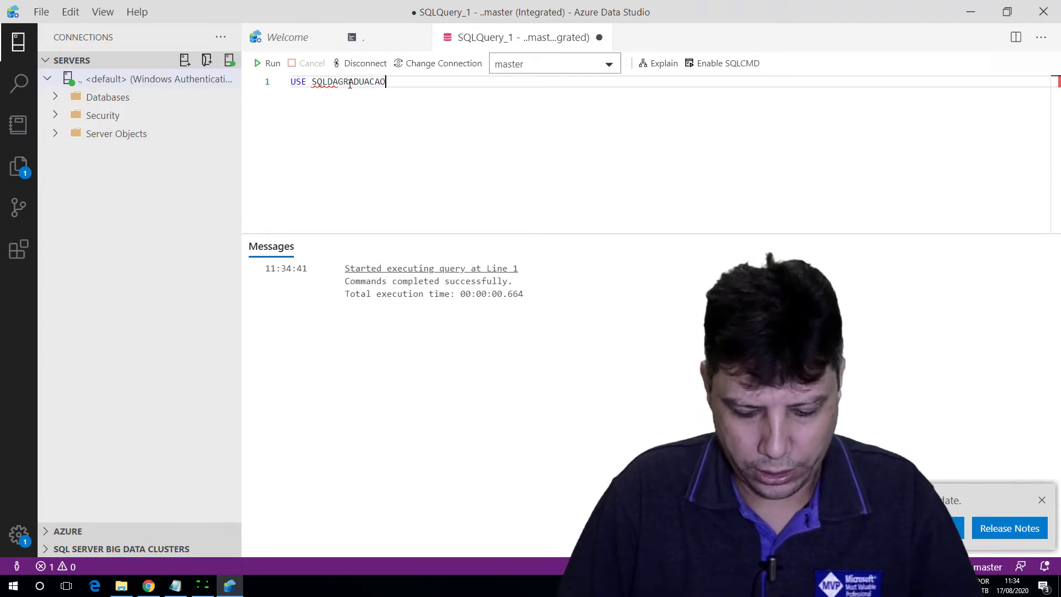
{"action": "key", "text": "F5"}
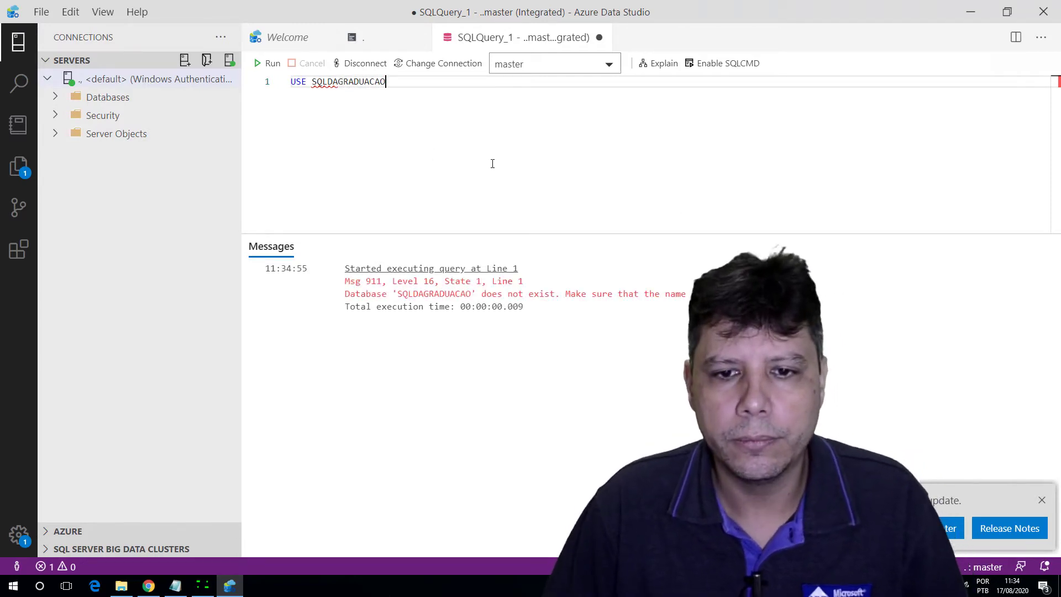
Step: Execute the copied Pai and Filho CREATE TABLE script against the SQLDAGRADUCAOA database, replacing the USE statement in the query
{"action": "left_click", "coordinate": [611, 69]}
{"action": "left_click", "coordinate": [575, 99]}
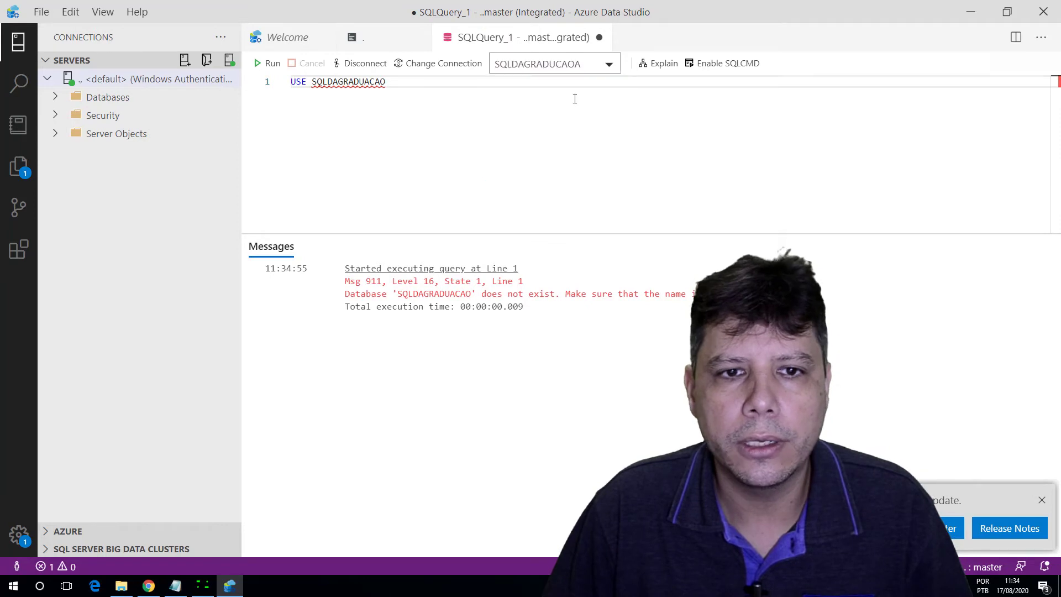
{"action": "key", "text": "ctrl+a"}
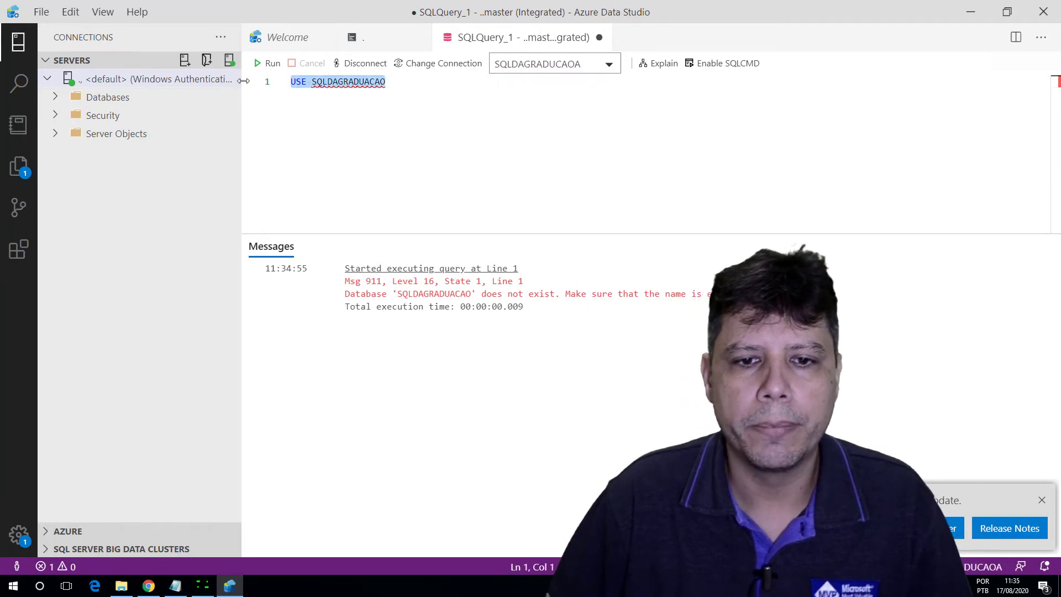
{"action": "key", "text": "BackSpace"}
{"action": "key", "text": "ctrl+v"}
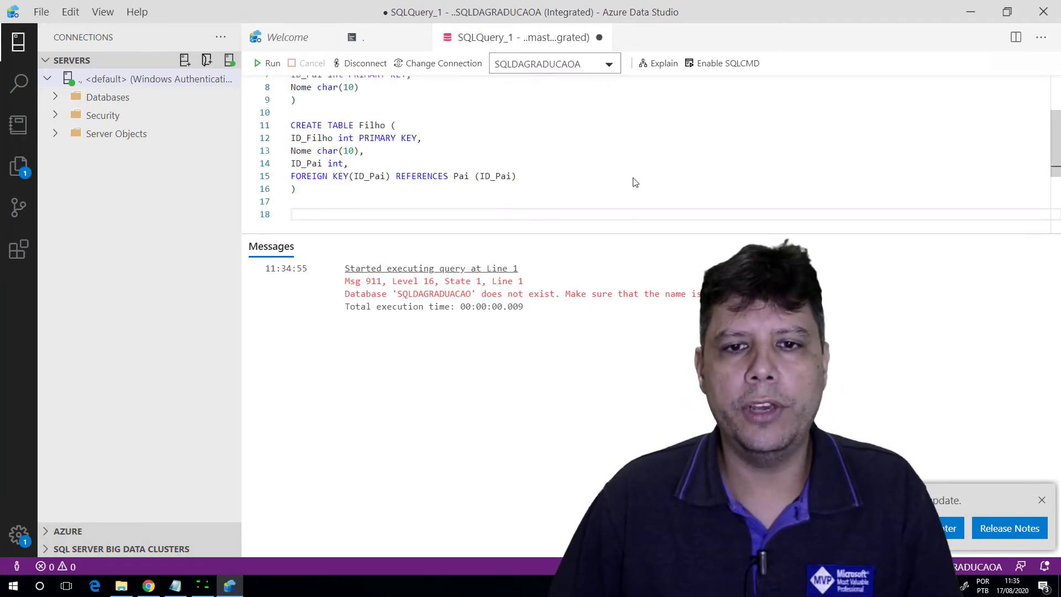
{"action": "scroll", "coordinate": [635, 182], "scroll_direction": "up", "scroll_amount": 2}
{"action": "left_click", "coordinate": [612, 170]}
{"action": "key", "text": "F5"}
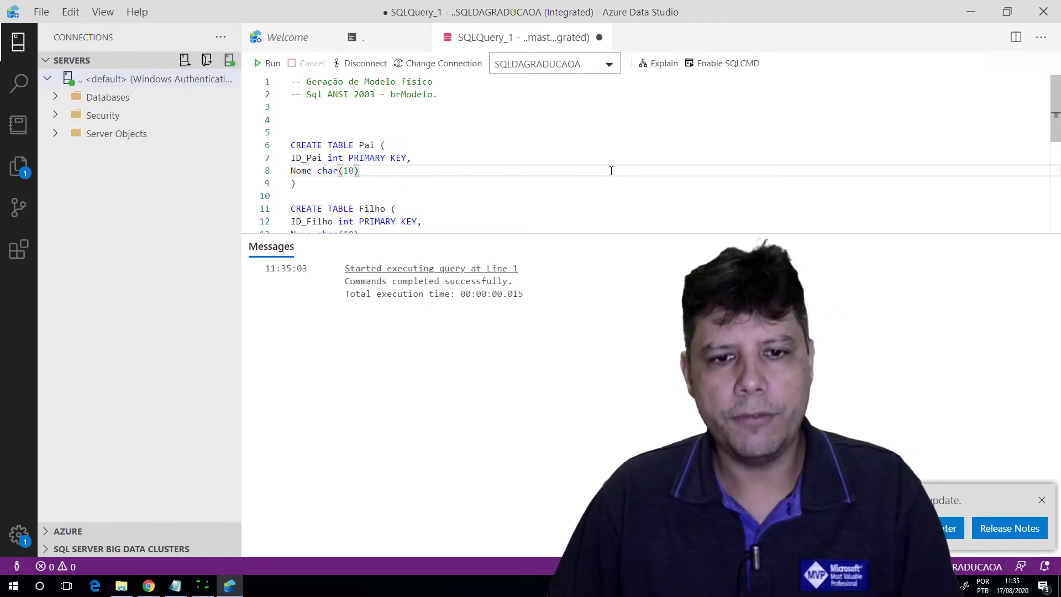
Step: Expand the server's databases down to the tables of SQLDAGRADUCAOA to check for Pai and Filho
{"action": "left_click", "coordinate": [66, 97]}
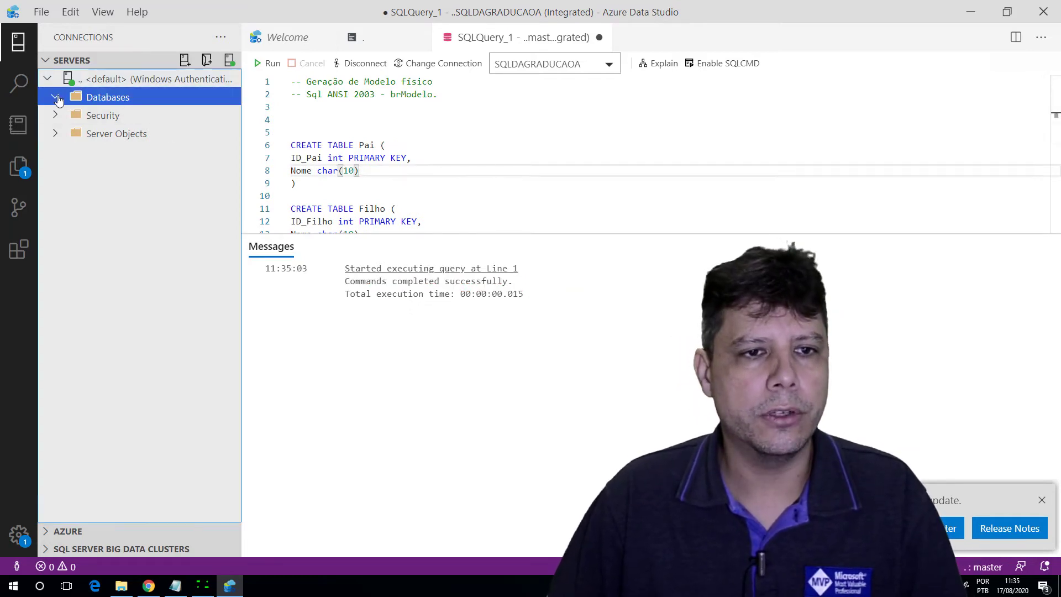
{"action": "left_click", "coordinate": [64, 153]}
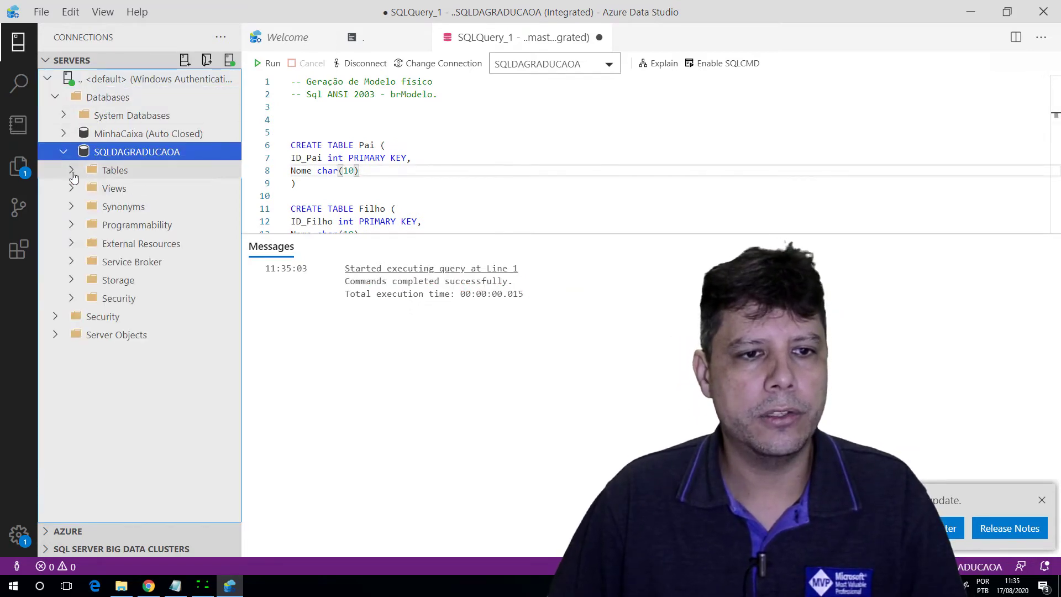
{"action": "left_click", "coordinate": [72, 172]}
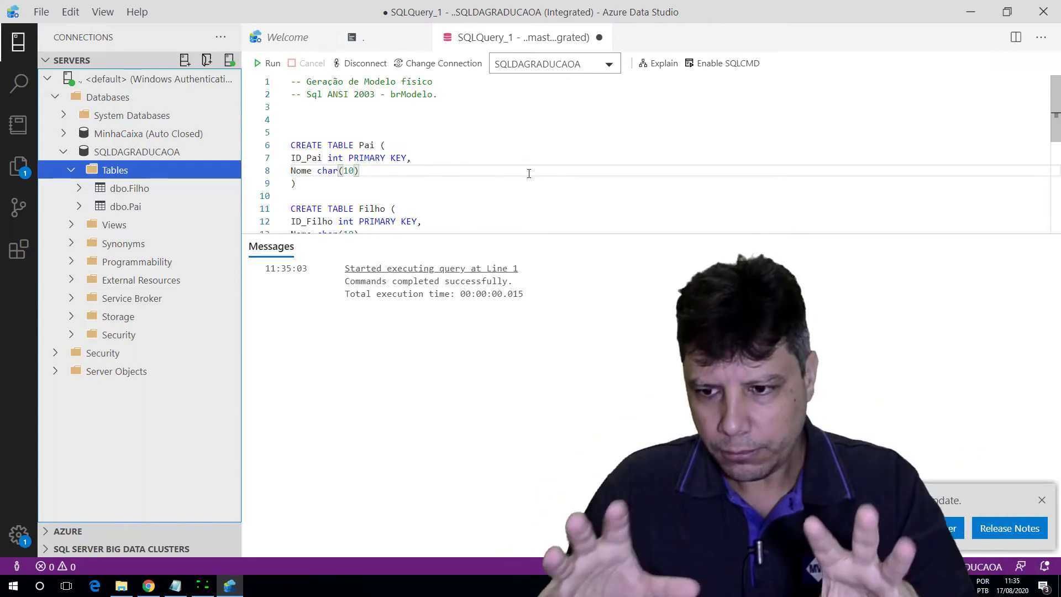
Step: Switch to the RelaX relational algebra page in Chrome, maximize the browser window and open the calculator
{"action": "key", "text": "alt+Tab"}
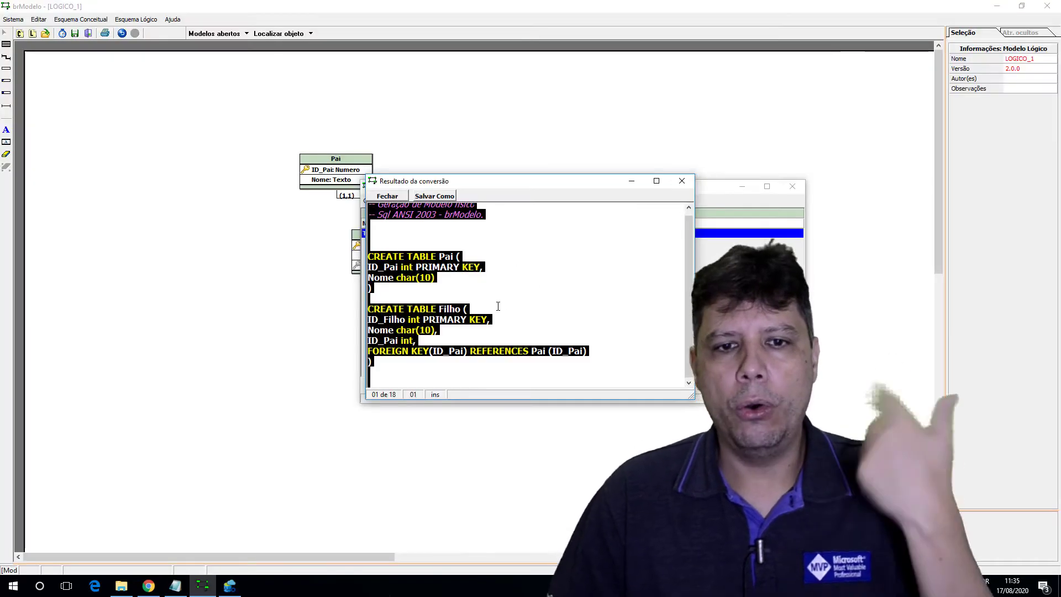
{"action": "key", "text": "alt+Tab"}
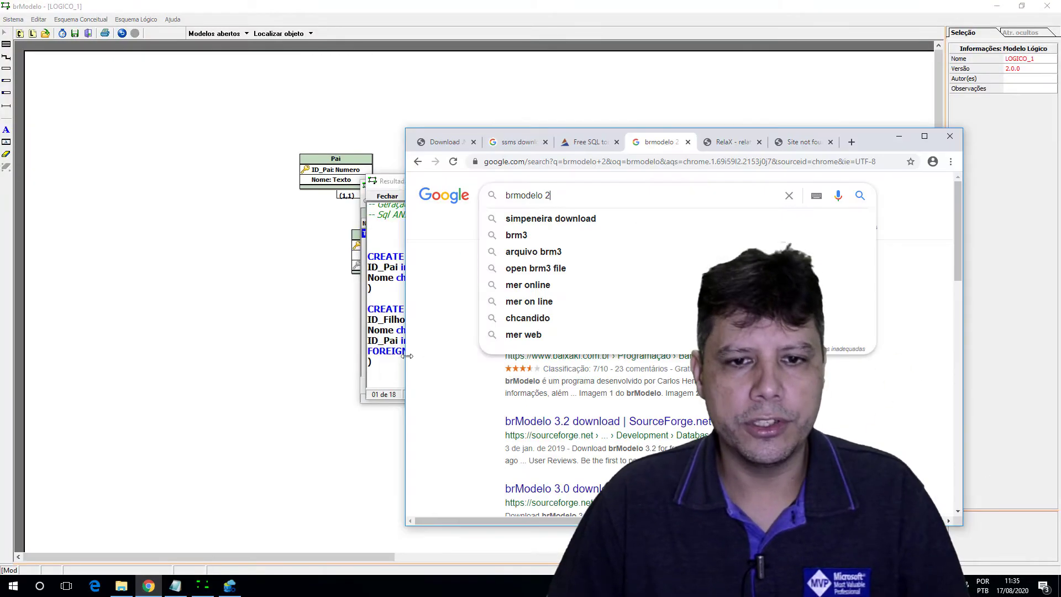
{"action": "left_click", "coordinate": [732, 147]}
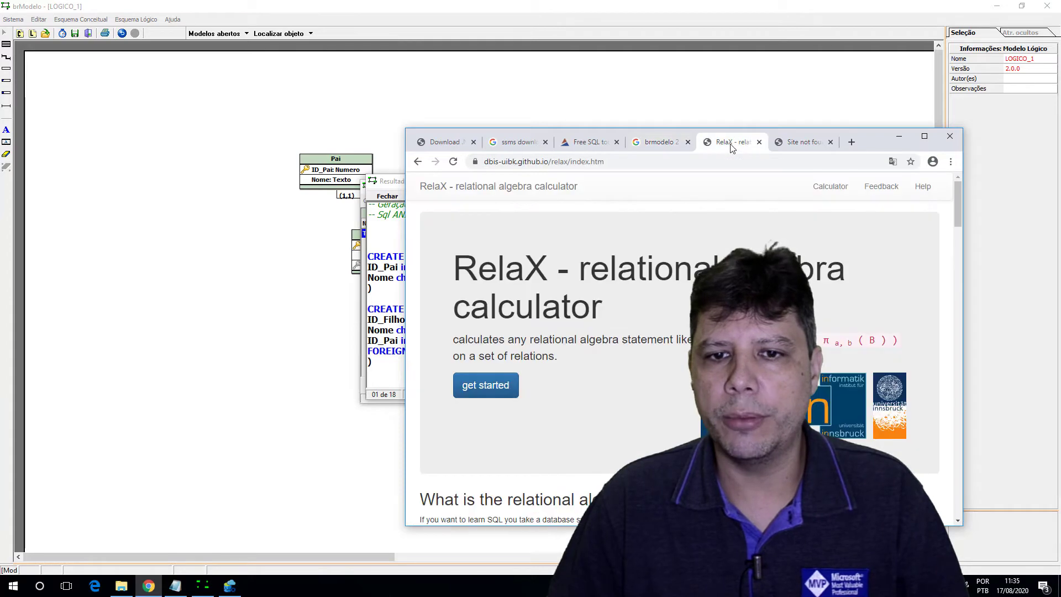
{"action": "left_click", "coordinate": [924, 136]}
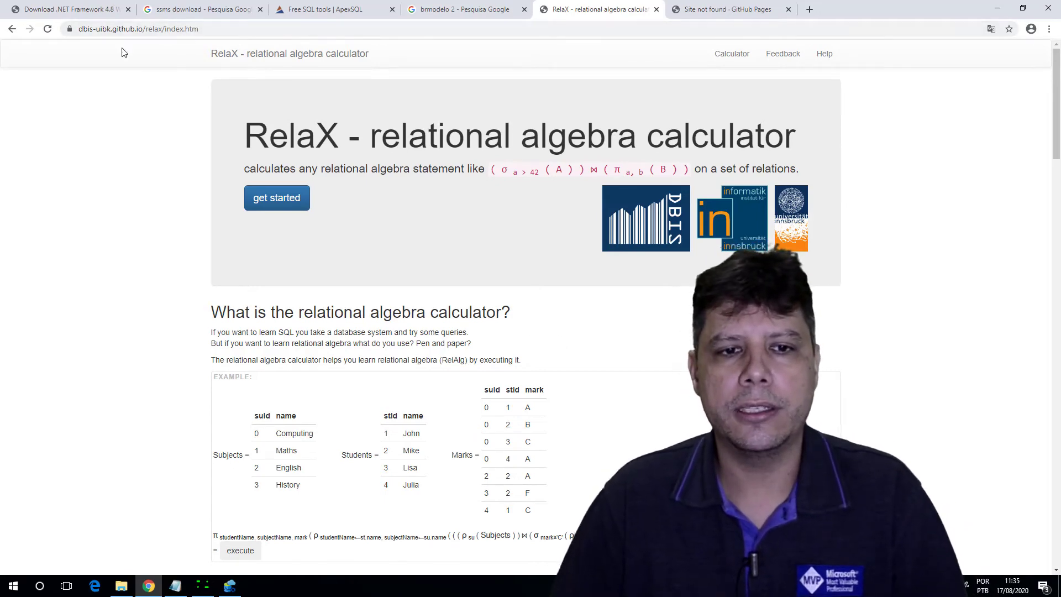
{"action": "left_click", "coordinate": [288, 203]}
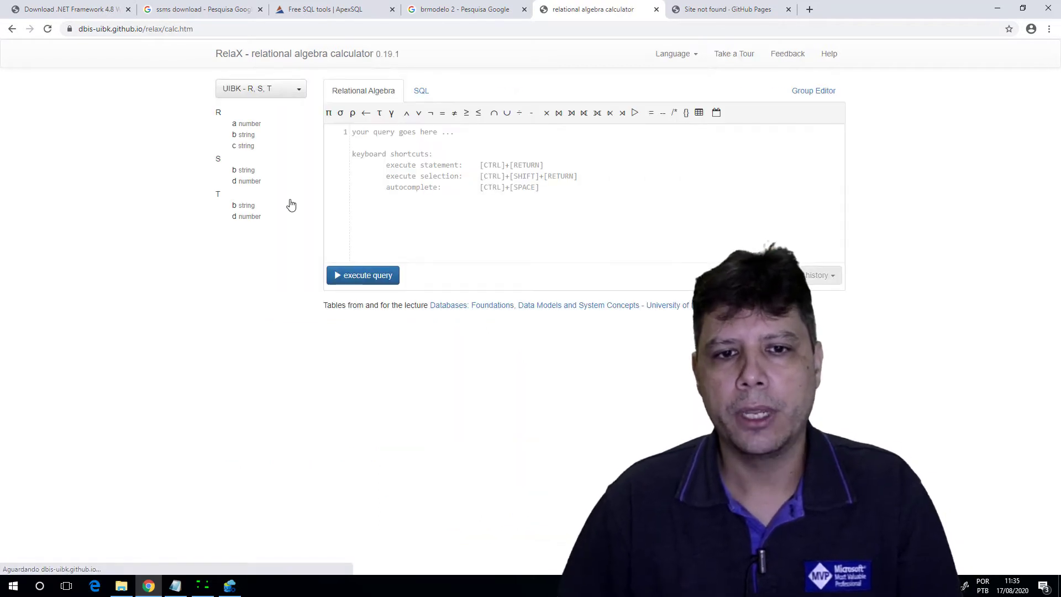
Step: Start creating a new dataset in RelaX and clear the example code from the group editor
{"action": "left_click", "coordinate": [298, 89]}
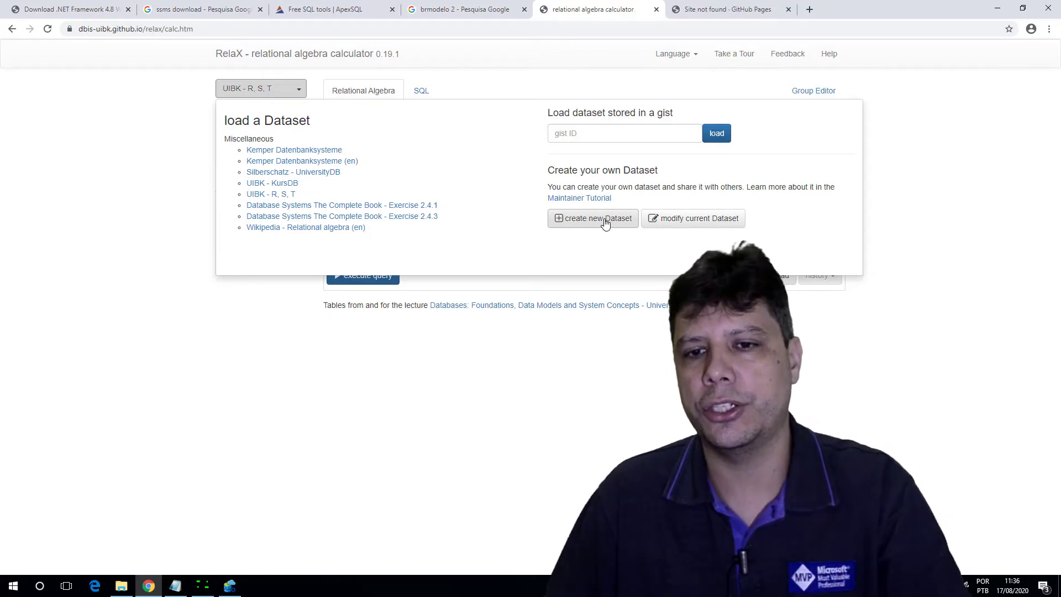
{"action": "left_click", "coordinate": [605, 223]}
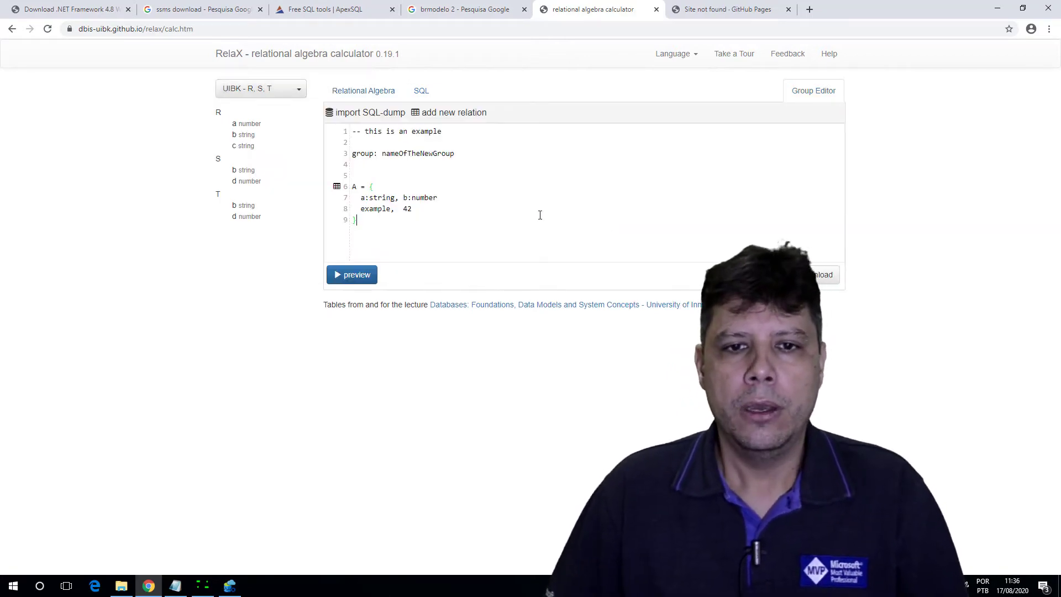
{"action": "key", "text": "ctrl+a"}
{"action": "key", "text": "Delete"}
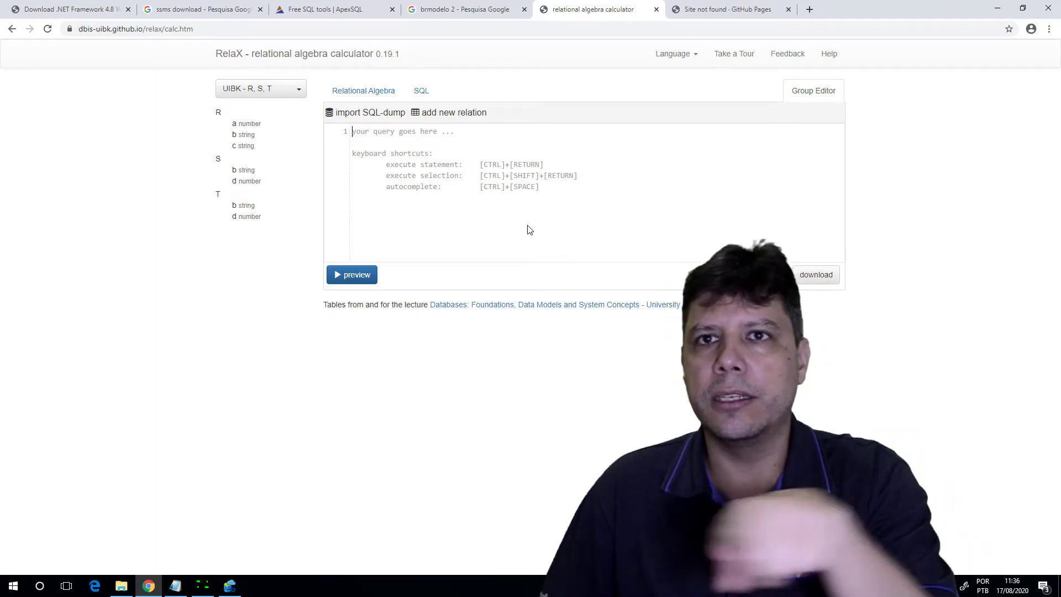
Step: Copy the full AlgebraRelacional group definition from the CriaBancoAlgebra file in Notepad into RelaX's empty group editor
{"action": "left_click", "coordinate": [175, 586]}
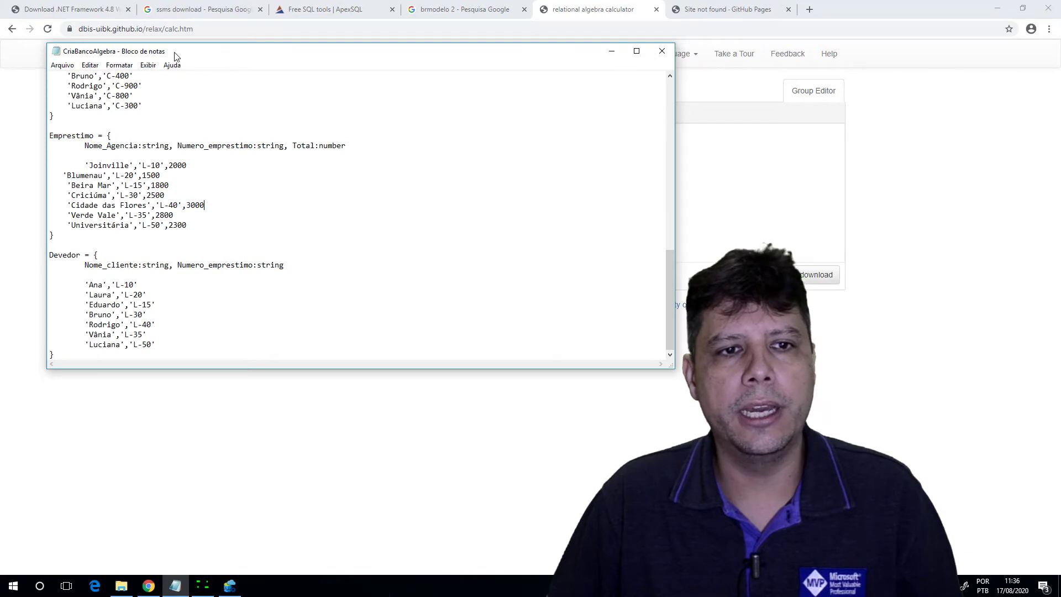
{"action": "left_click_drag", "start_coordinate": [176, 53], "coordinate": [374, 93]}
{"action": "scroll", "coordinate": [567, 253], "scroll_direction": "up", "scroll_amount": 20}
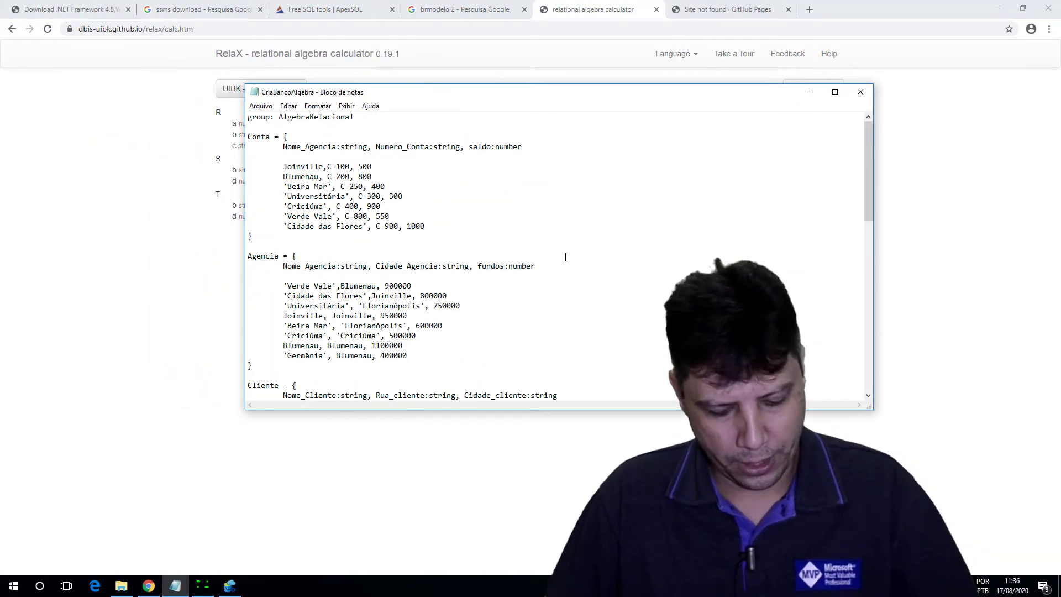
{"action": "key", "text": "ctrl+a"}
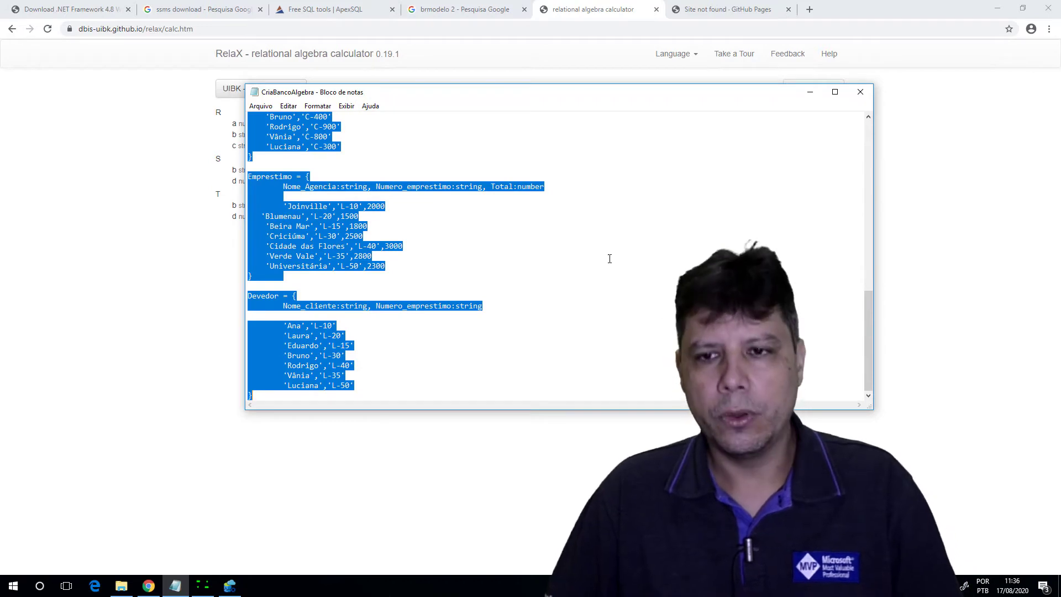
{"action": "left_click", "coordinate": [930, 210]}
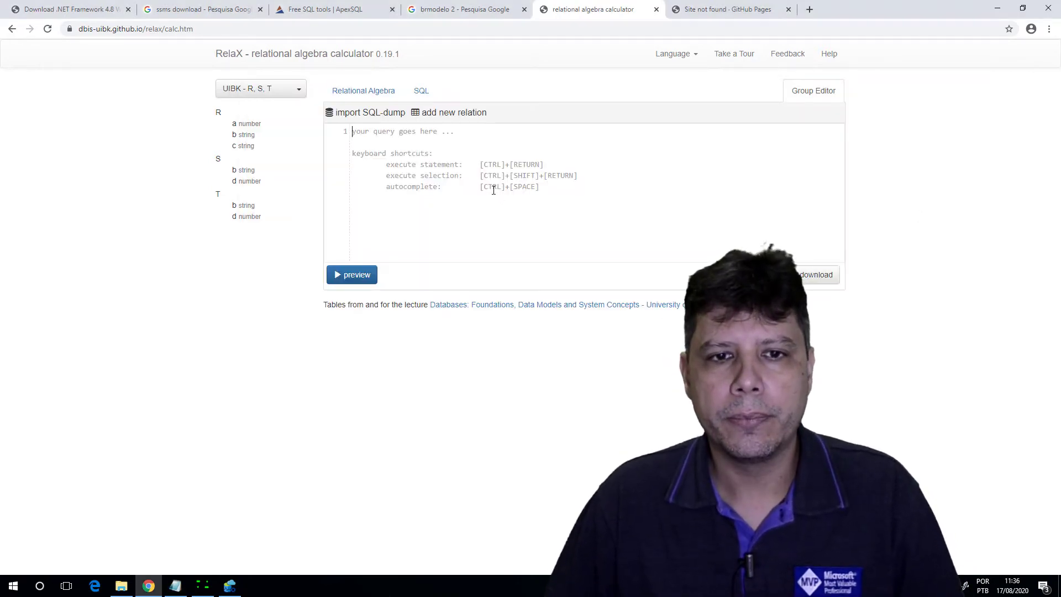
{"action": "key", "text": "ctrl+v"}
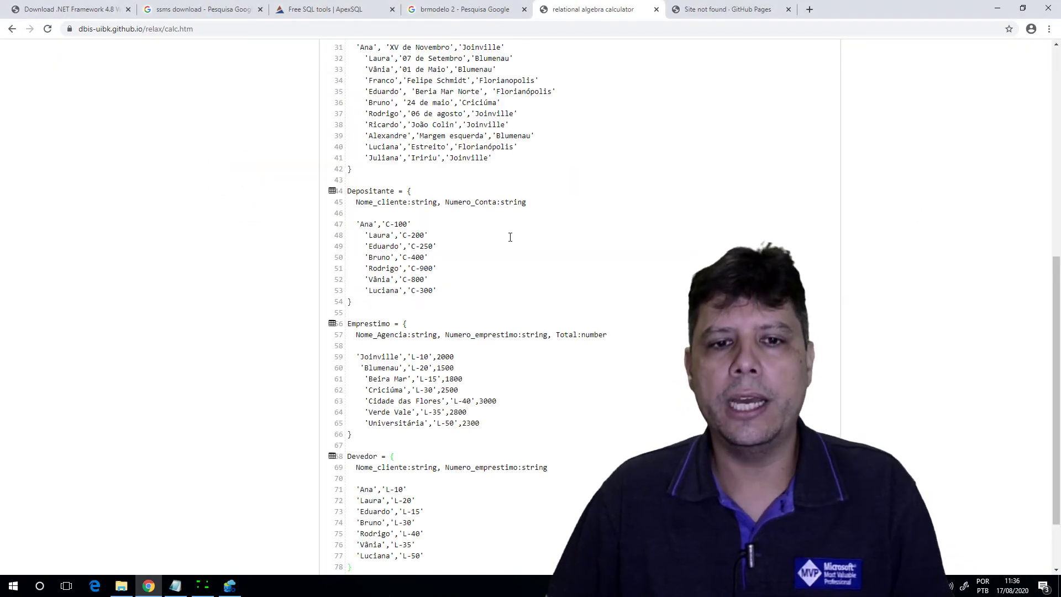
Step: Look over the pasted relation definitions and generate a preview of the AlgebraRelacional dataset
{"action": "scroll", "coordinate": [507, 236], "scroll_direction": "up", "scroll_amount": 4}
{"action": "scroll", "coordinate": [514, 248], "scroll_direction": "down", "scroll_amount": 6}
{"action": "scroll", "coordinate": [514, 253], "scroll_direction": "down", "scroll_amount": 1}
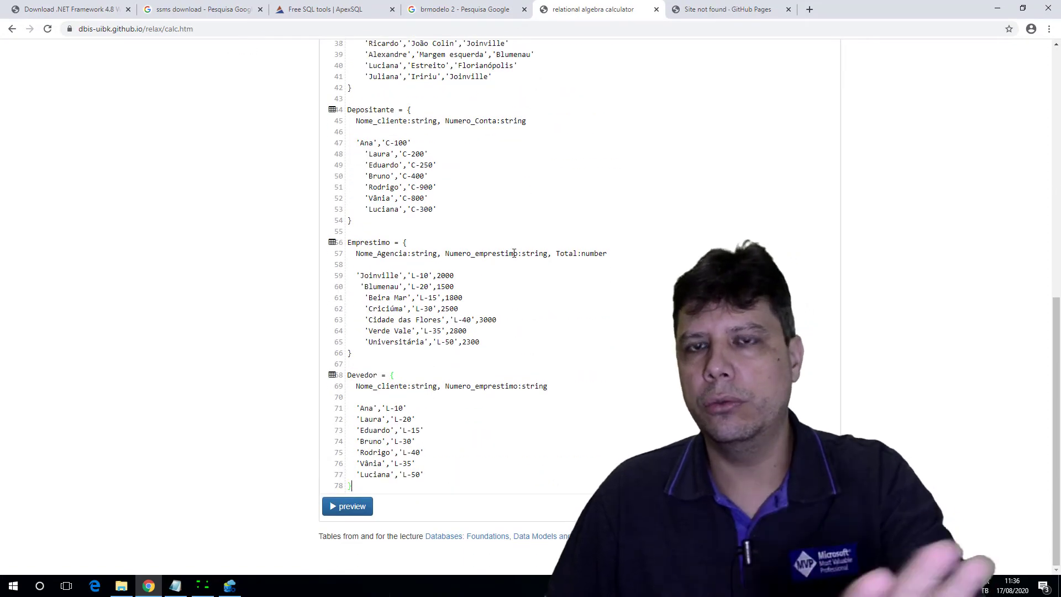
{"action": "left_click", "coordinate": [349, 508]}
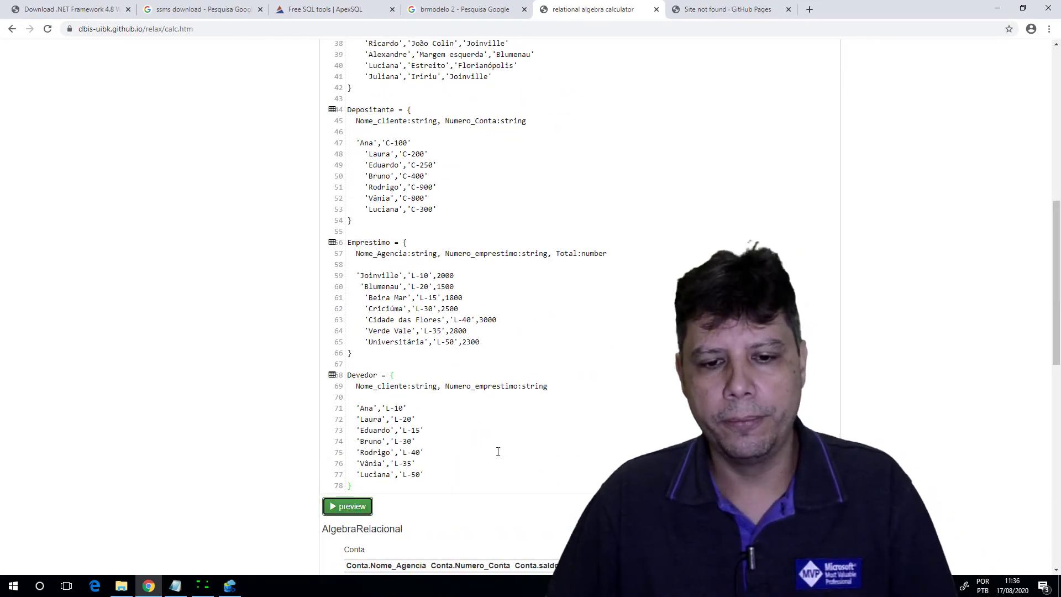
Step: Check the previewed AlgebraRelacional tables, load the group for querying and open the relational algebra editor
{"action": "scroll", "coordinate": [495, 450], "scroll_direction": "down", "scroll_amount": 10}
{"action": "scroll", "coordinate": [504, 457], "scroll_direction": "down", "scroll_amount": 1}
{"action": "scroll", "coordinate": [506, 457], "scroll_direction": "up", "scroll_amount": 6}
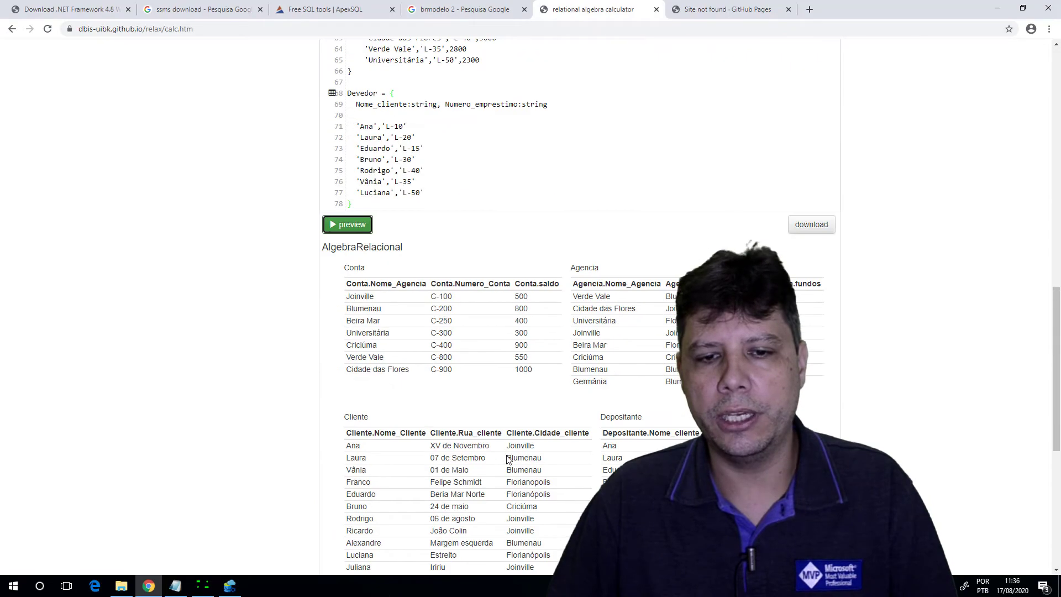
{"action": "scroll", "coordinate": [507, 455], "scroll_direction": "down", "scroll_amount": 6}
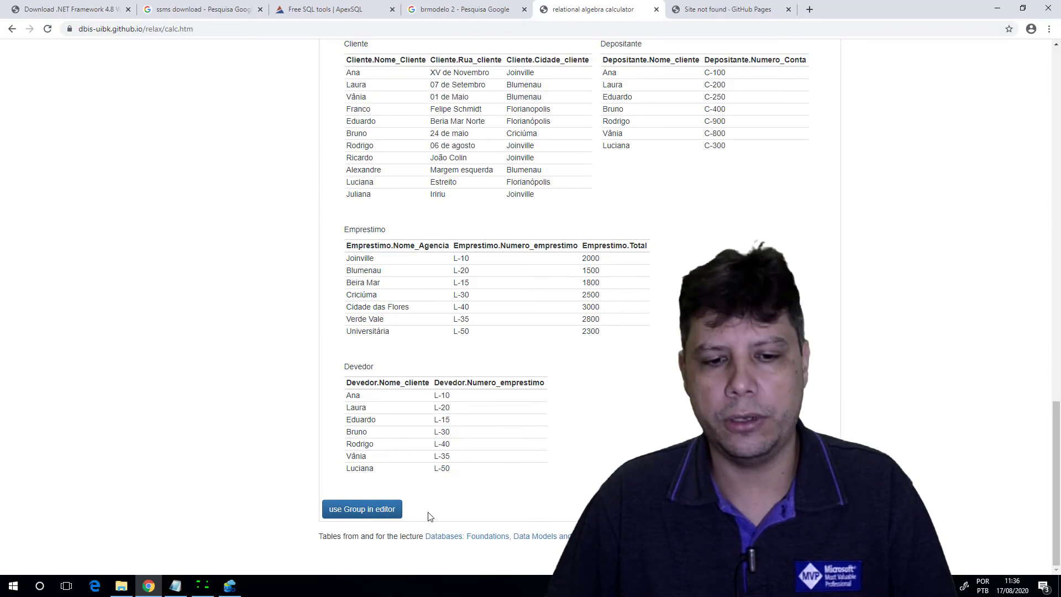
{"action": "left_click", "coordinate": [368, 511]}
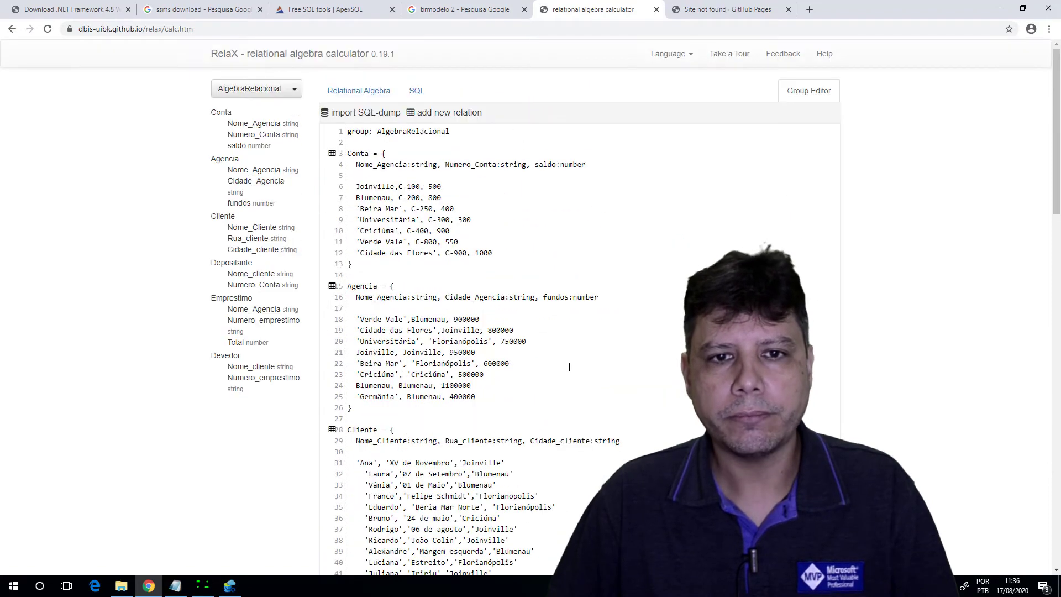
{"action": "left_click", "coordinate": [379, 93]}
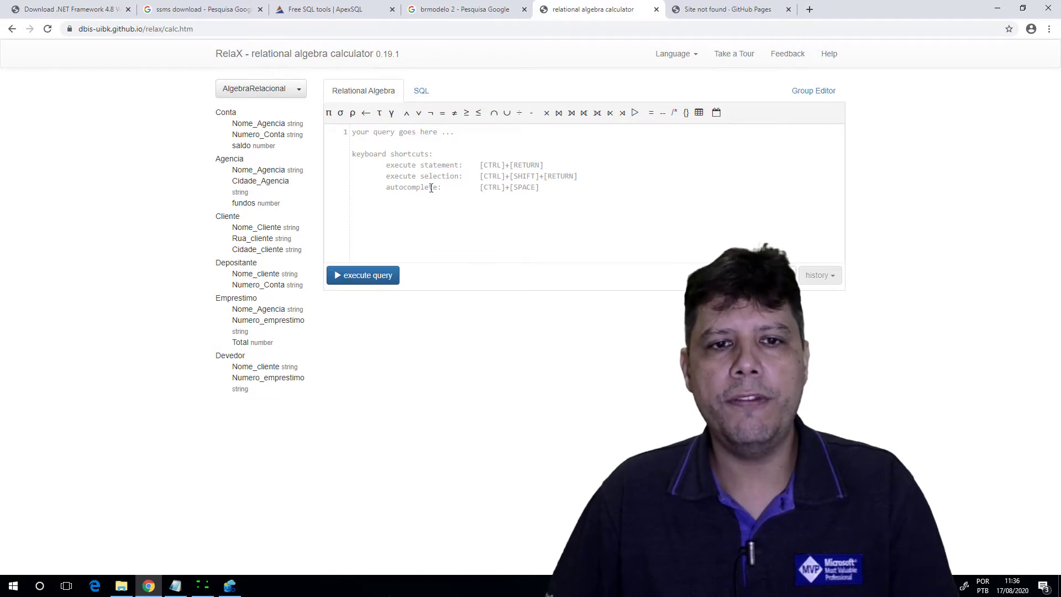
Step: Enter a selection over the Conta relation as σ(Conta) in the empty relational algebra query
{"action": "left_click", "coordinate": [341, 113]}
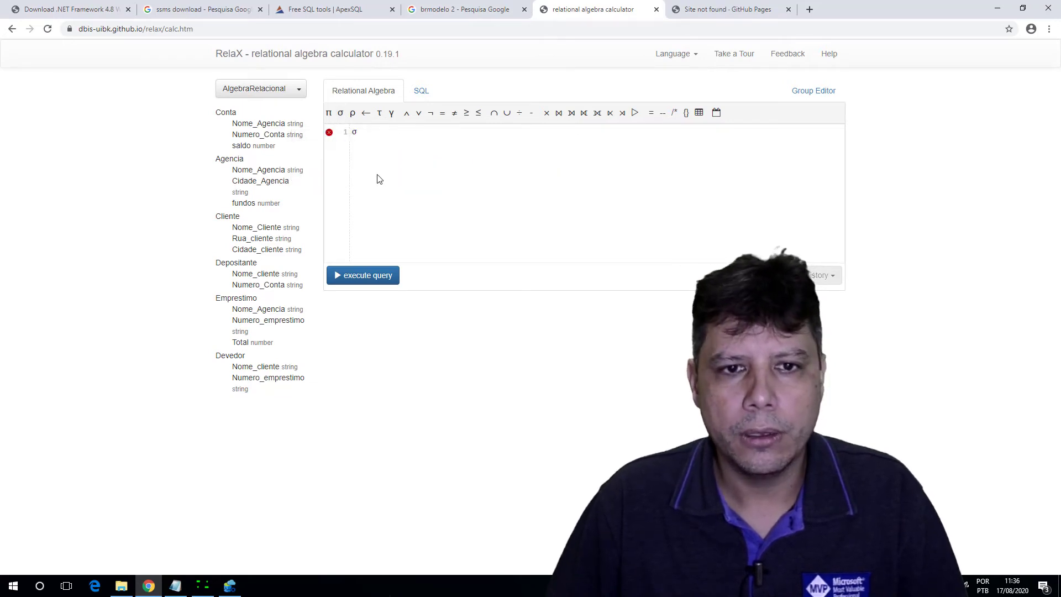
{"action": "left_click", "coordinate": [225, 112]}
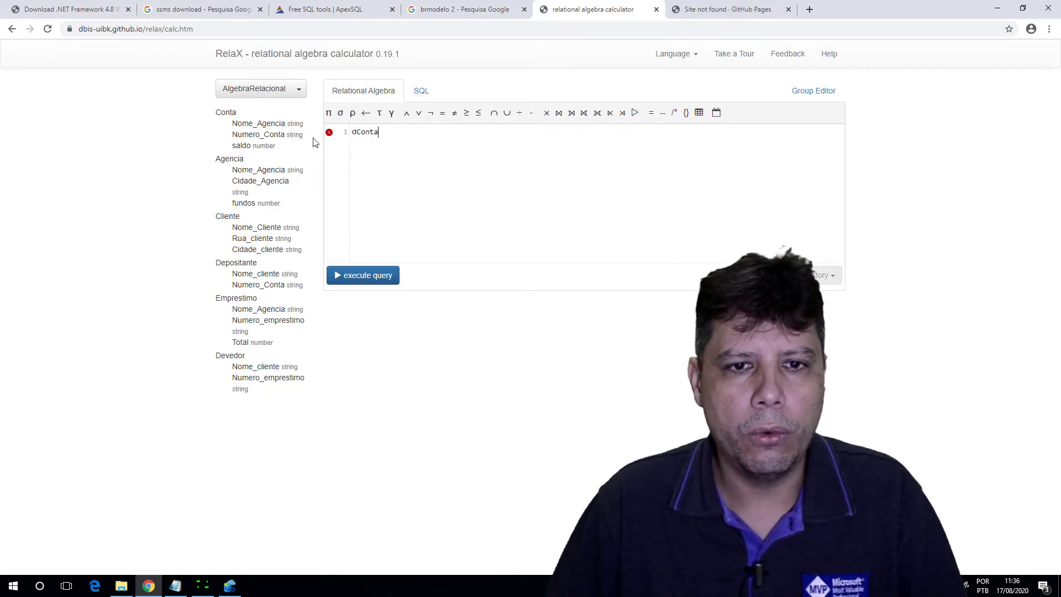
{"action": "type", "text": "("}
{"action": "key", "text": "End"}
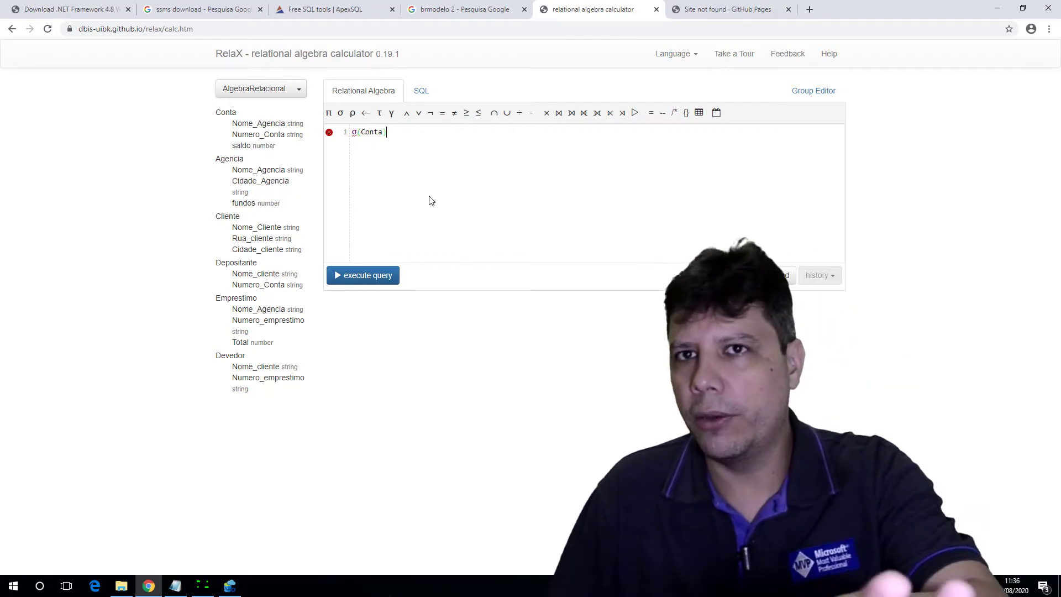
{"action": "key", "text": "Home"}
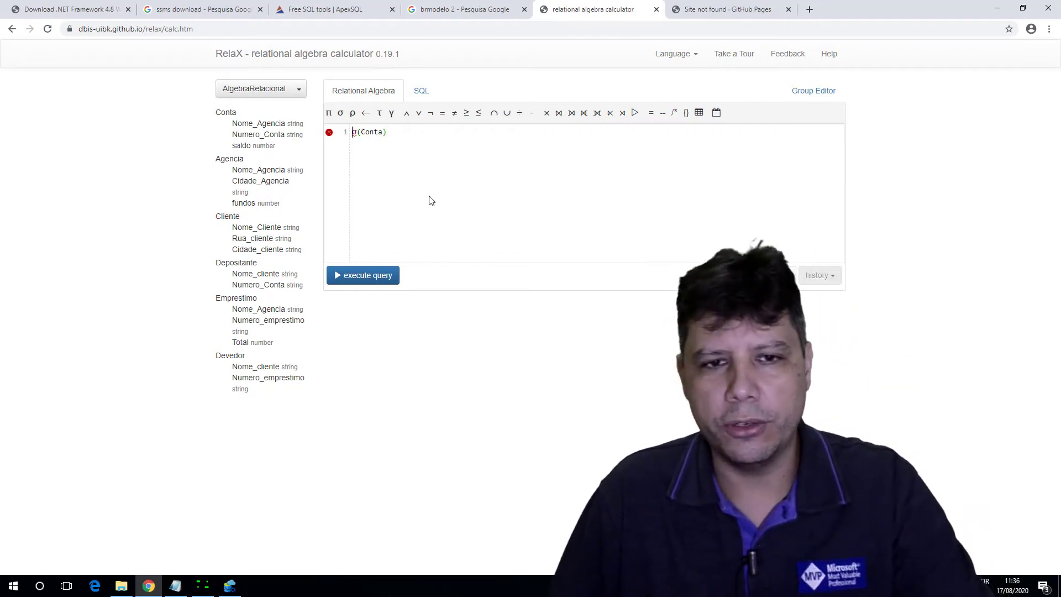
Step: Put a projection of Nome_Agencia before the selection and try to execute π Nome_Agencia σ(Conta)
{"action": "left_click", "coordinate": [328, 112]}
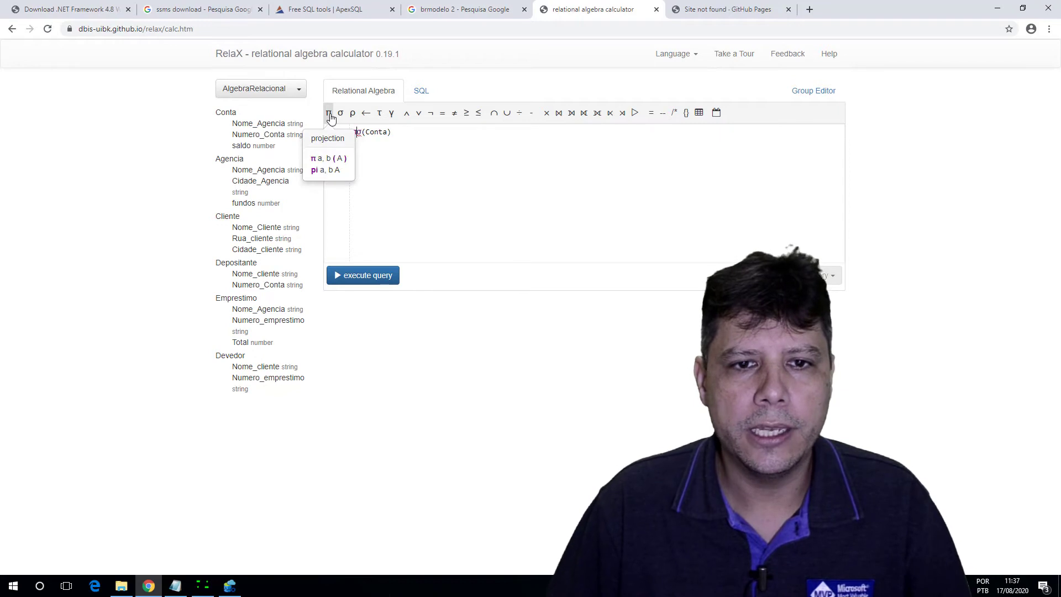
{"action": "left_click", "coordinate": [263, 124]}
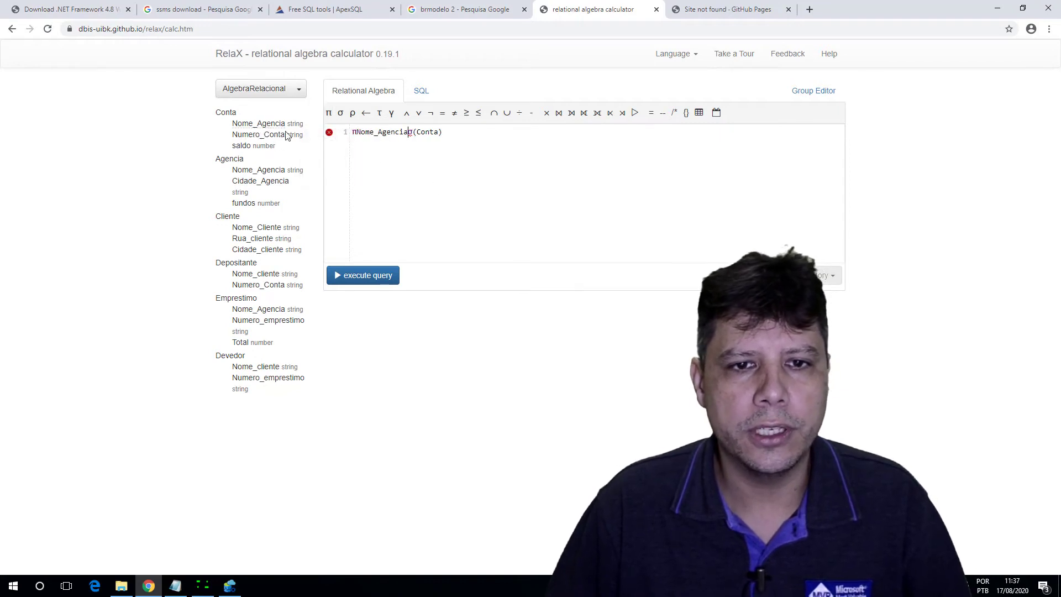
{"action": "left_click", "coordinate": [356, 132]}
{"action": "left_click", "coordinate": [374, 276]}
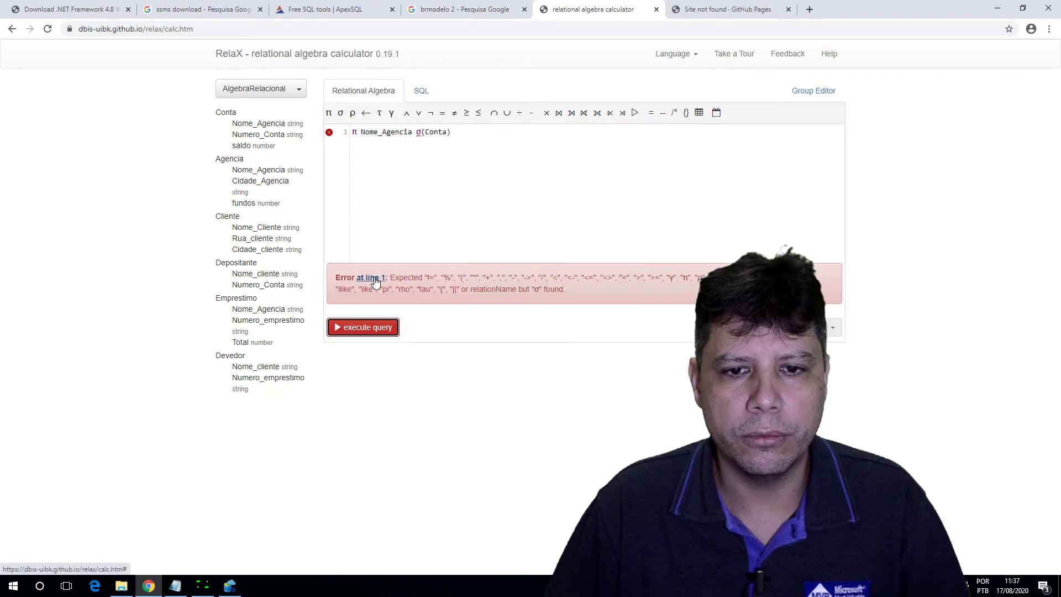
Step: Enclose the selection in parentheses and try to execute π Nome_Agencia (σ (Conta))
{"action": "left_click", "coordinate": [420, 132]}
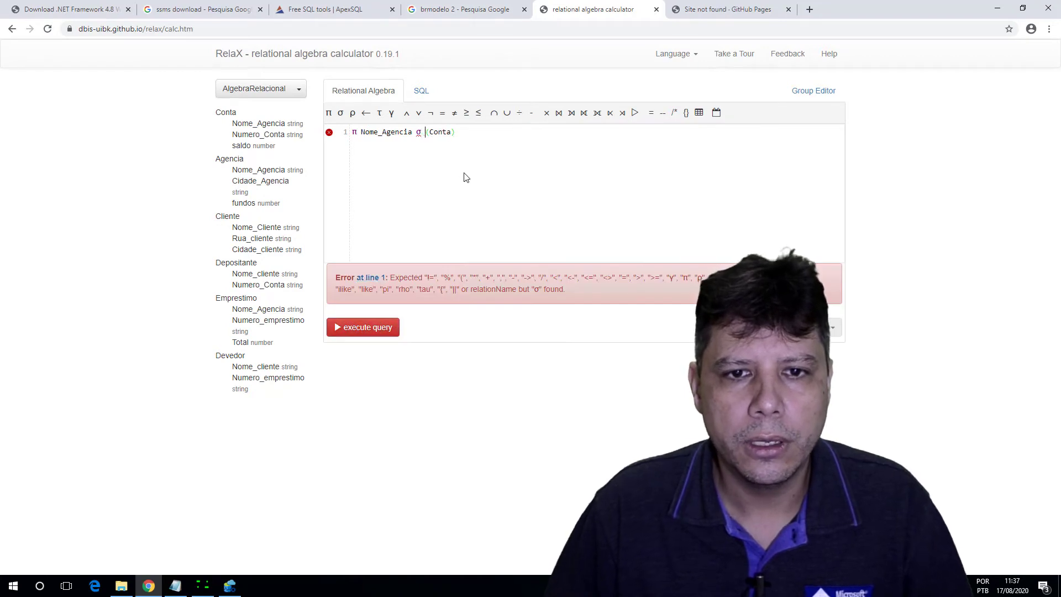
{"action": "left_click", "coordinate": [416, 132]}
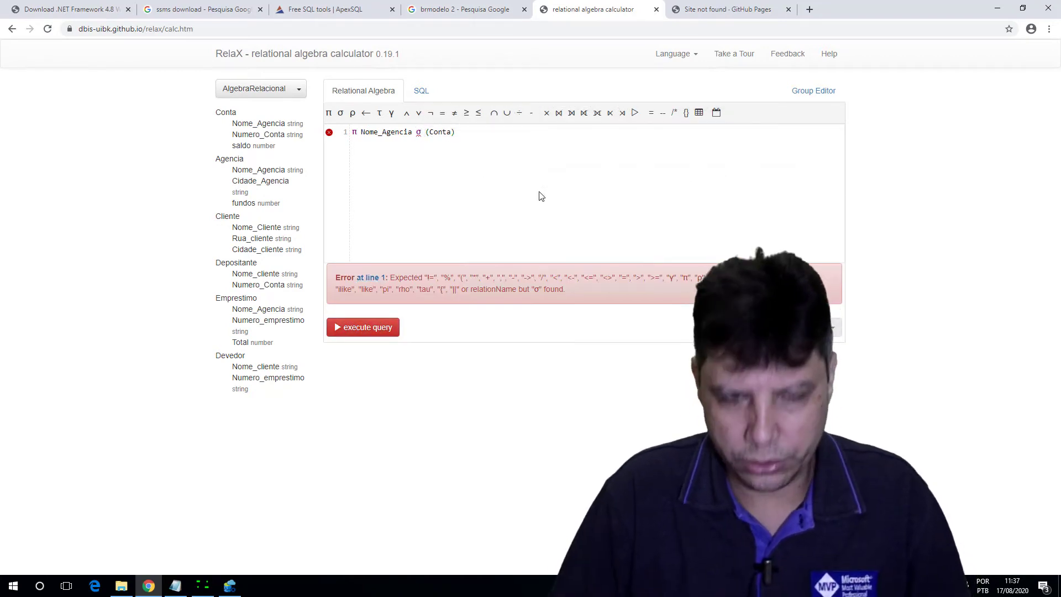
{"action": "type", "text": "("}
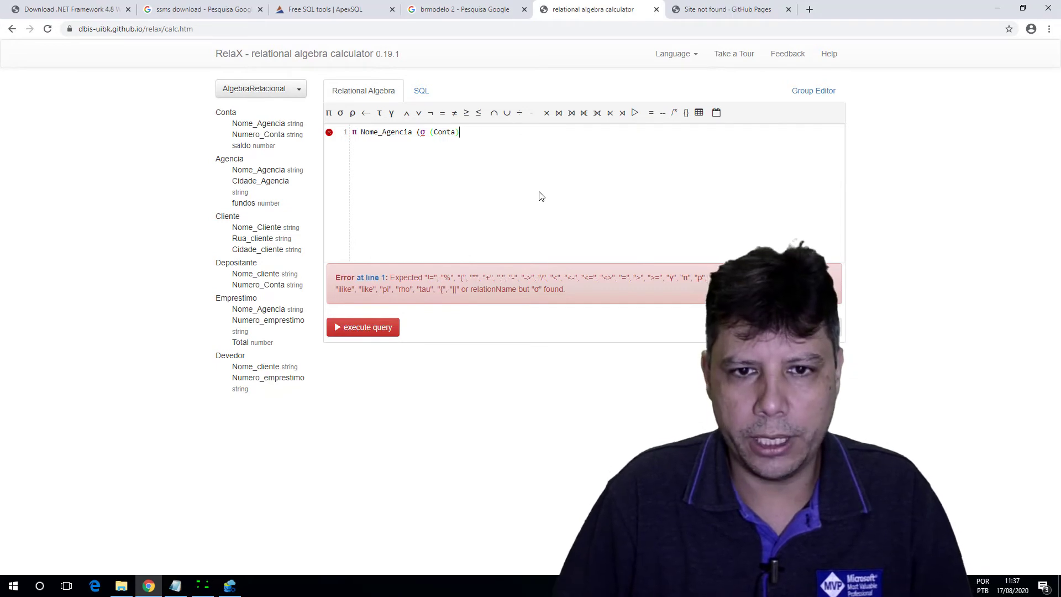
{"action": "left_click", "coordinate": [360, 327]}
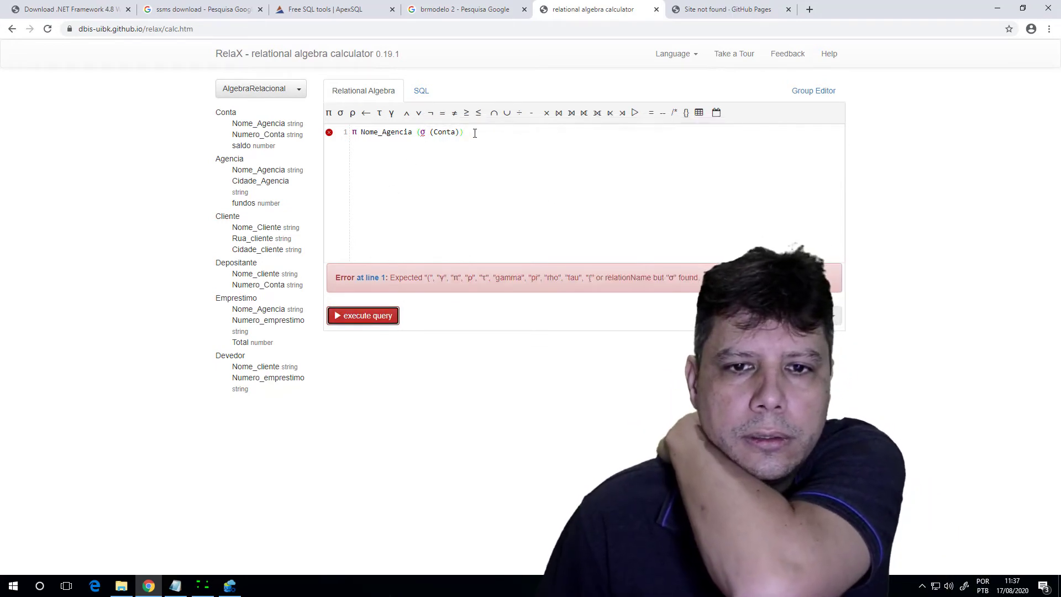
Step: Reduce the relational algebra query to just the Conta relation and execute it
{"action": "left_click_drag", "start_coordinate": [464, 133], "coordinate": [361, 134]}
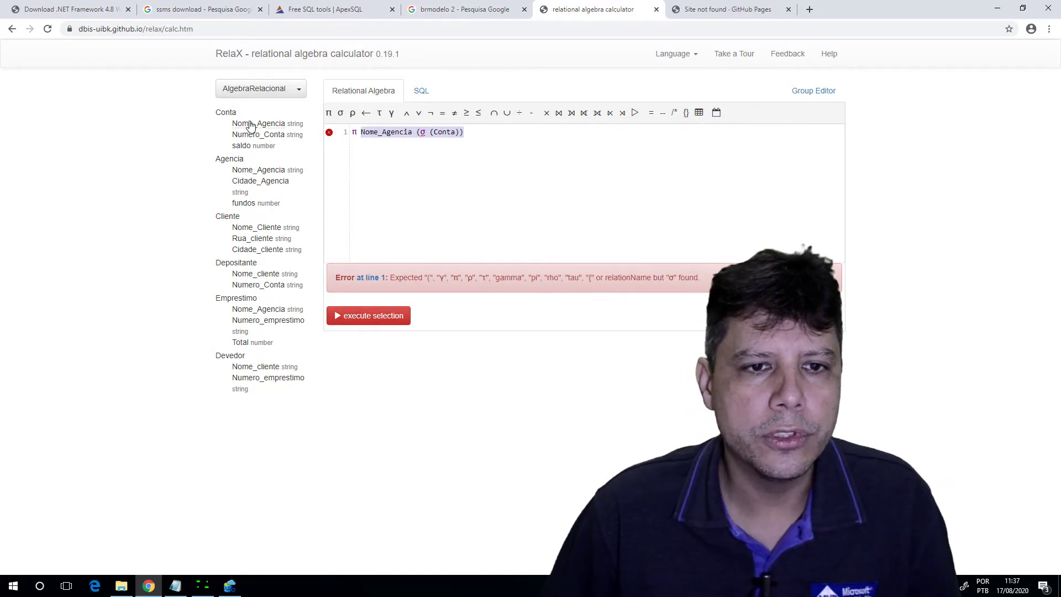
{"action": "left_click", "coordinate": [223, 116]}
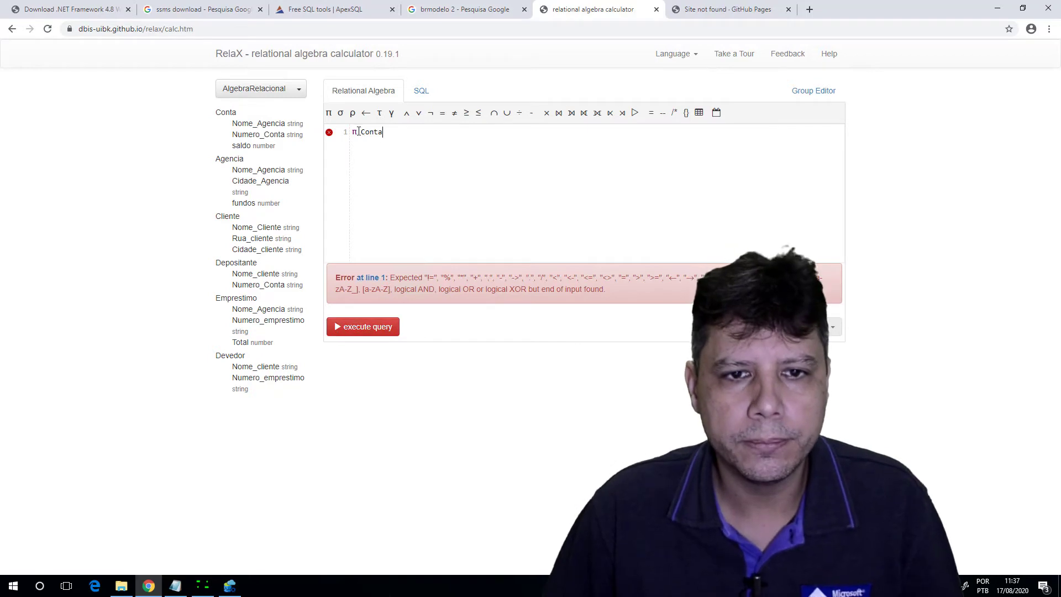
{"action": "key", "text": "BackSpace"}
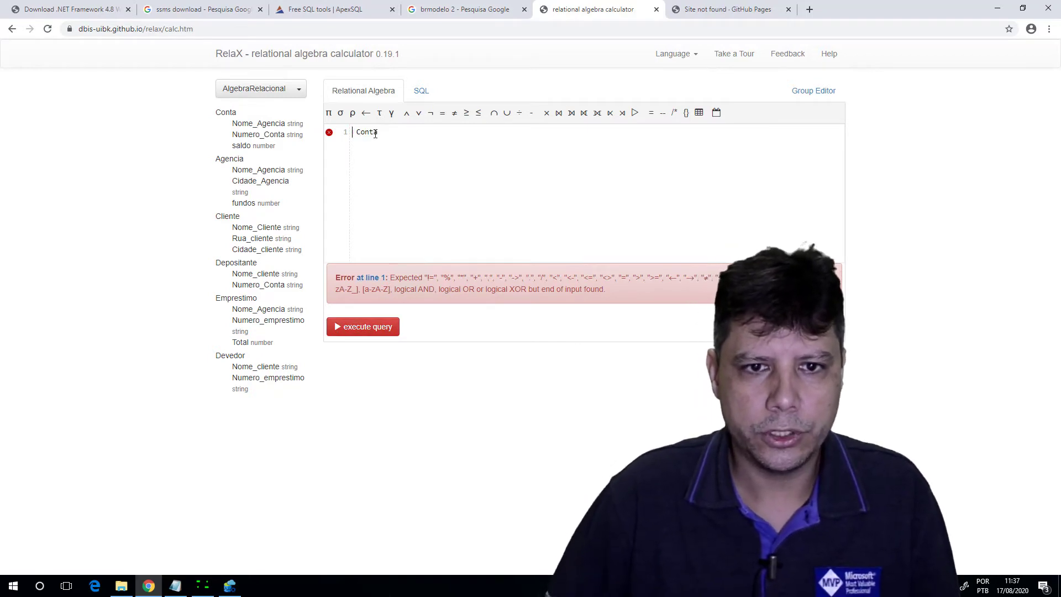
{"action": "left_click", "coordinate": [355, 328]}
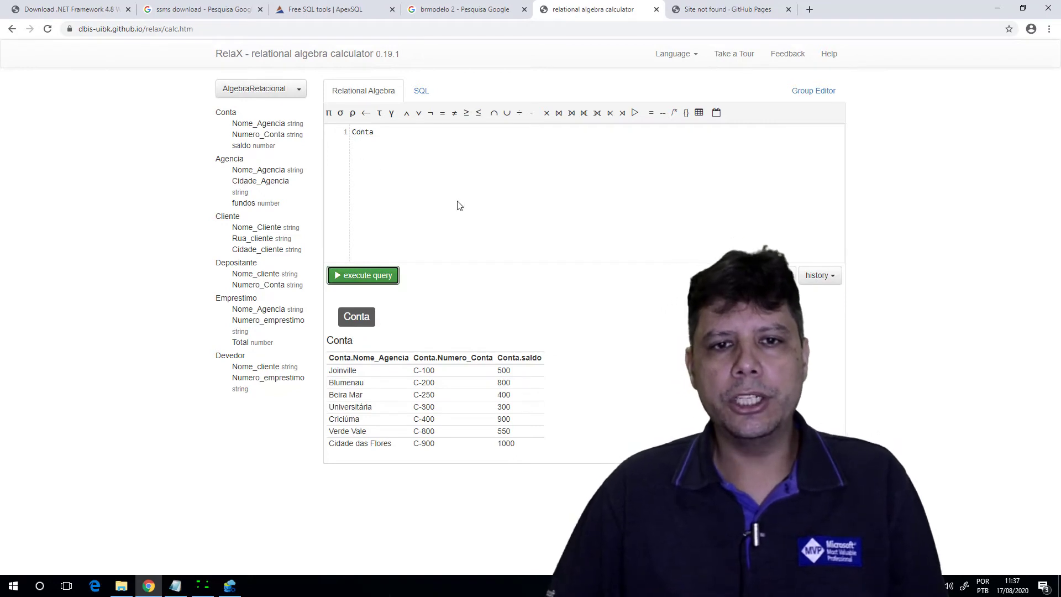
{"action": "mouse_move", "coordinate": [735, 15]}
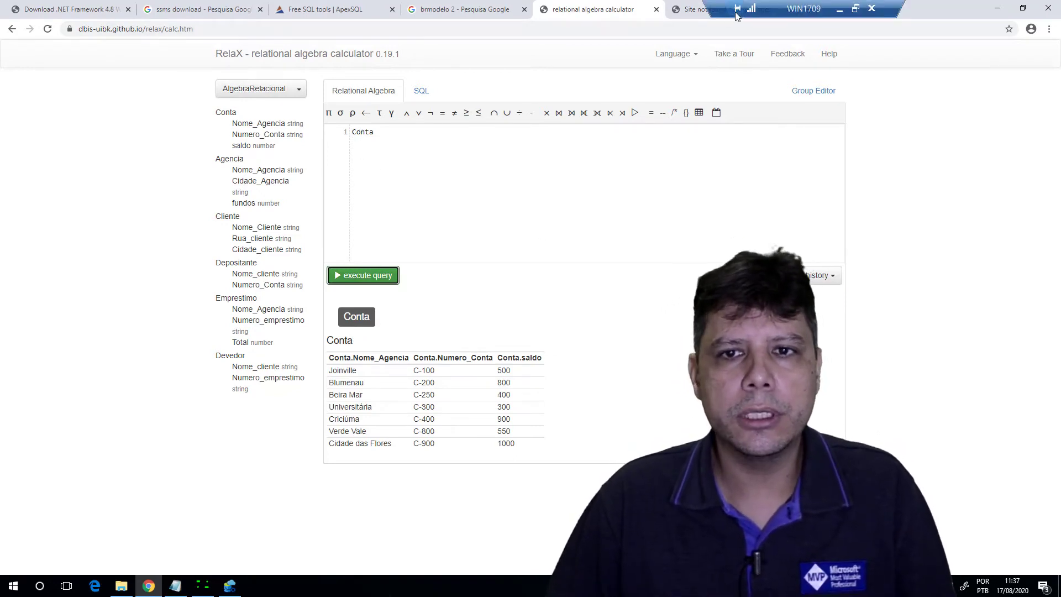
{"action": "left_click", "coordinate": [691, 11]}
{"action": "left_click", "coordinate": [620, 9]}
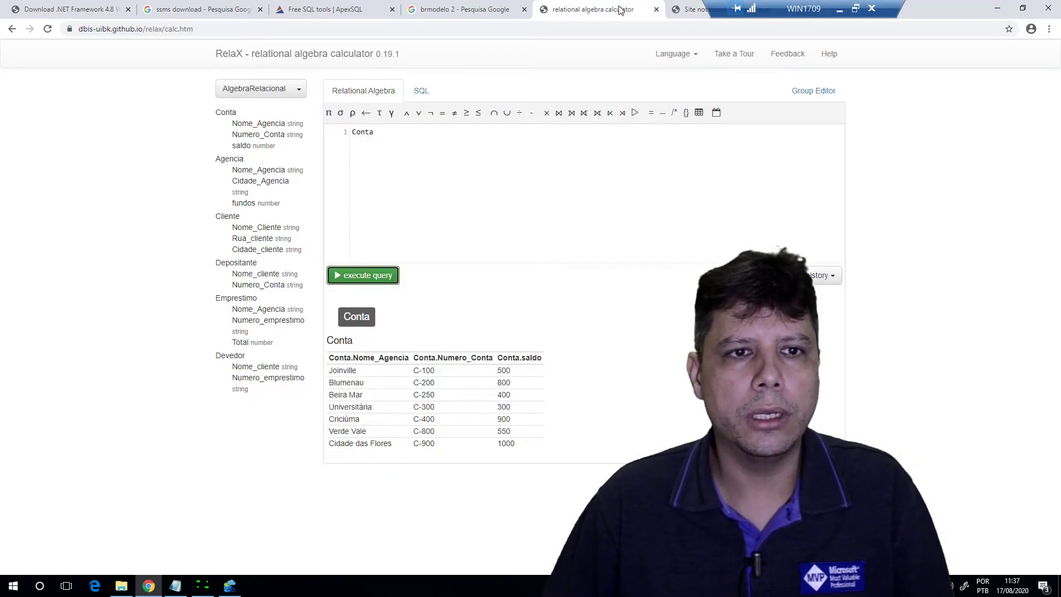
{"action": "left_click", "coordinate": [186, 585]}
{"action": "left_click", "coordinate": [148, 585]}
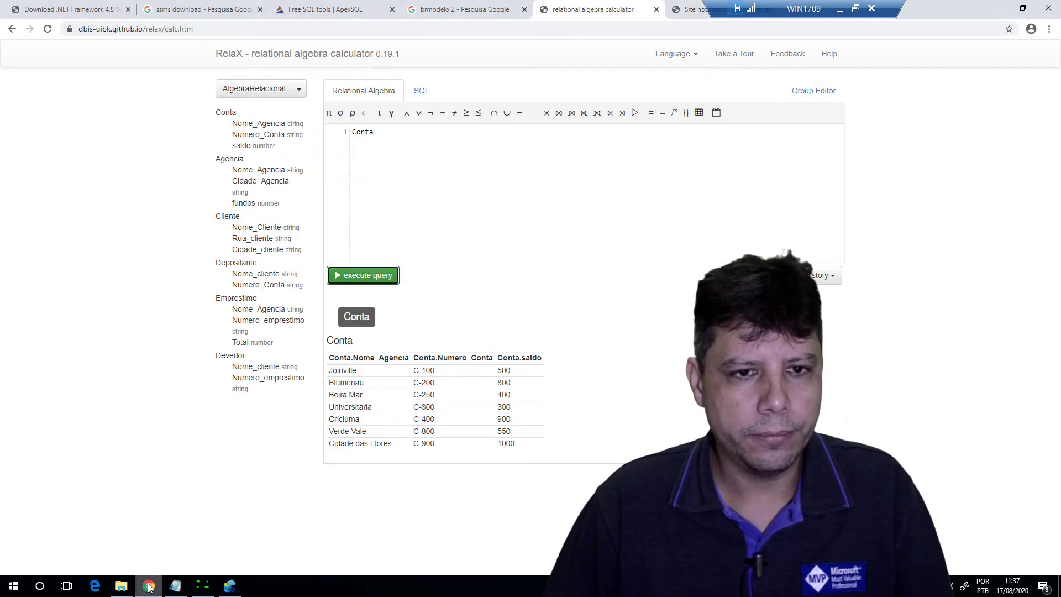
Step: Turn the query into a projection of Nome_Agencia over Conta, π Nome_Agencia (Conta), and execute it
{"action": "left_click", "coordinate": [399, 132]}
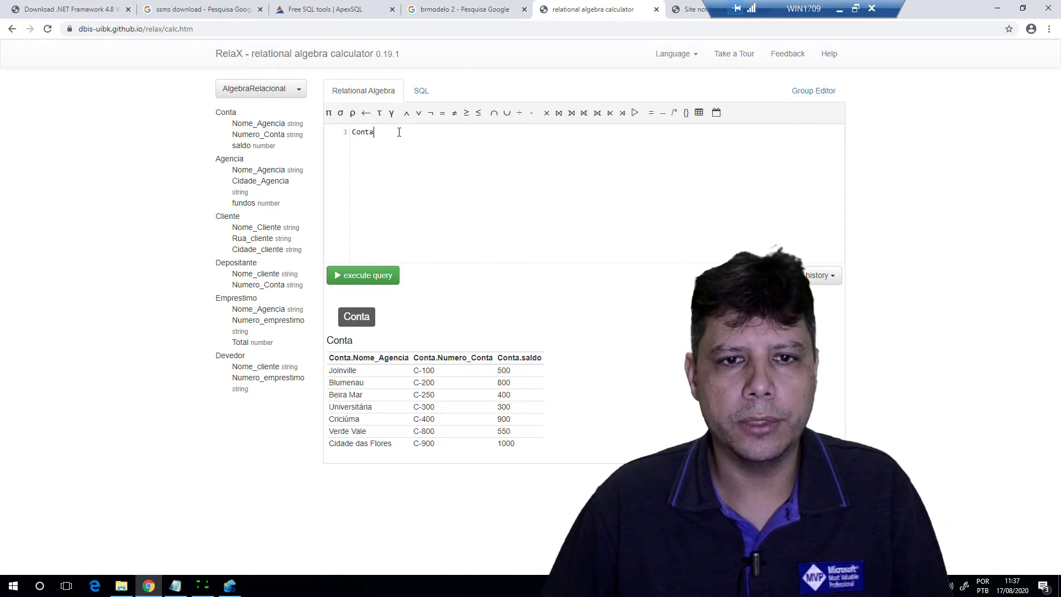
{"action": "left_click", "coordinate": [328, 112]}
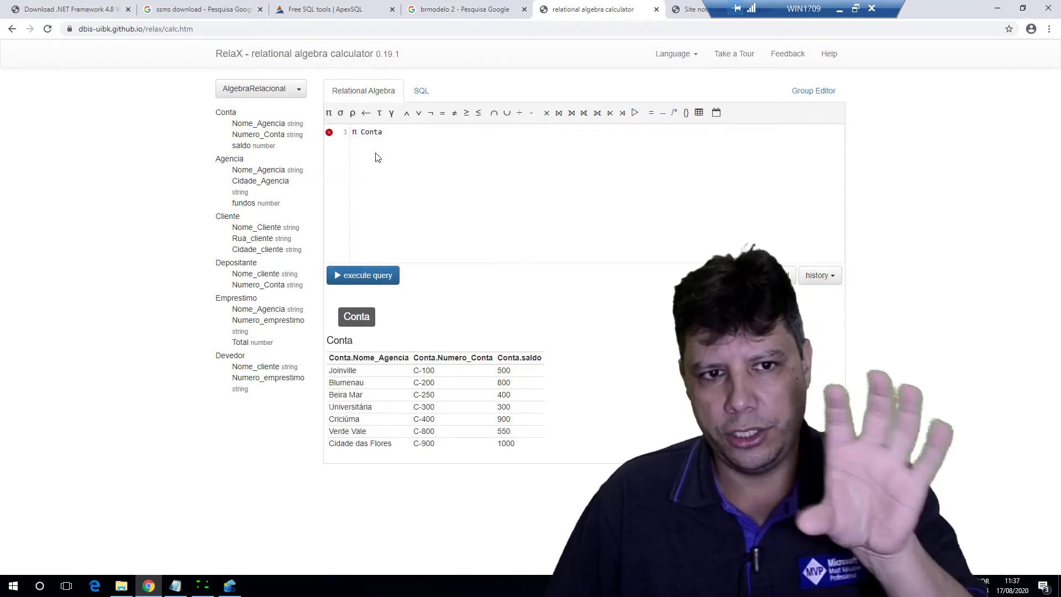
{"action": "left_click", "coordinate": [269, 127]}
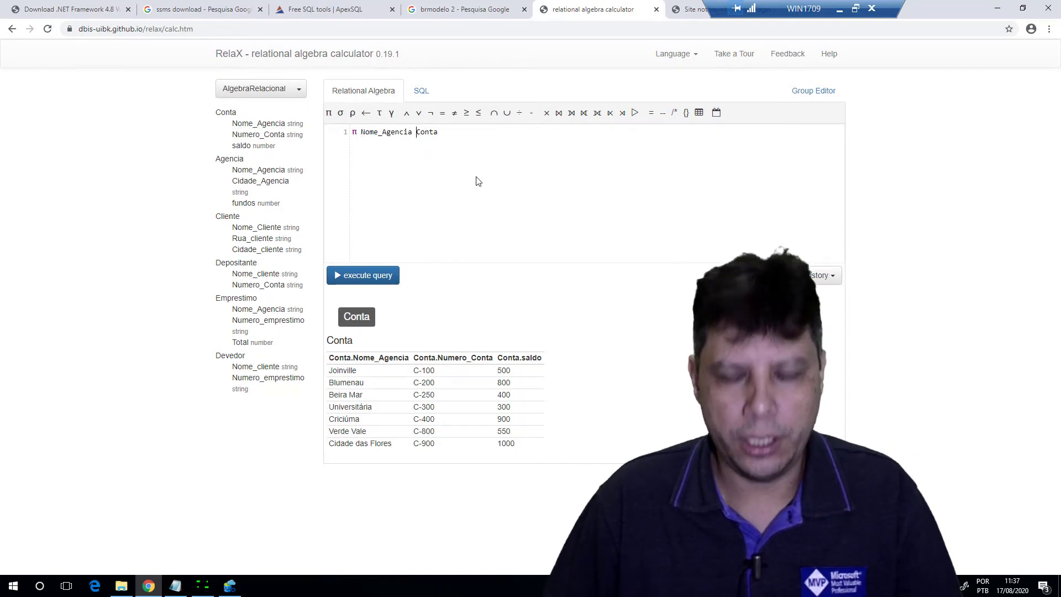
{"action": "type", "text": "("}
{"action": "key", "text": "End"}
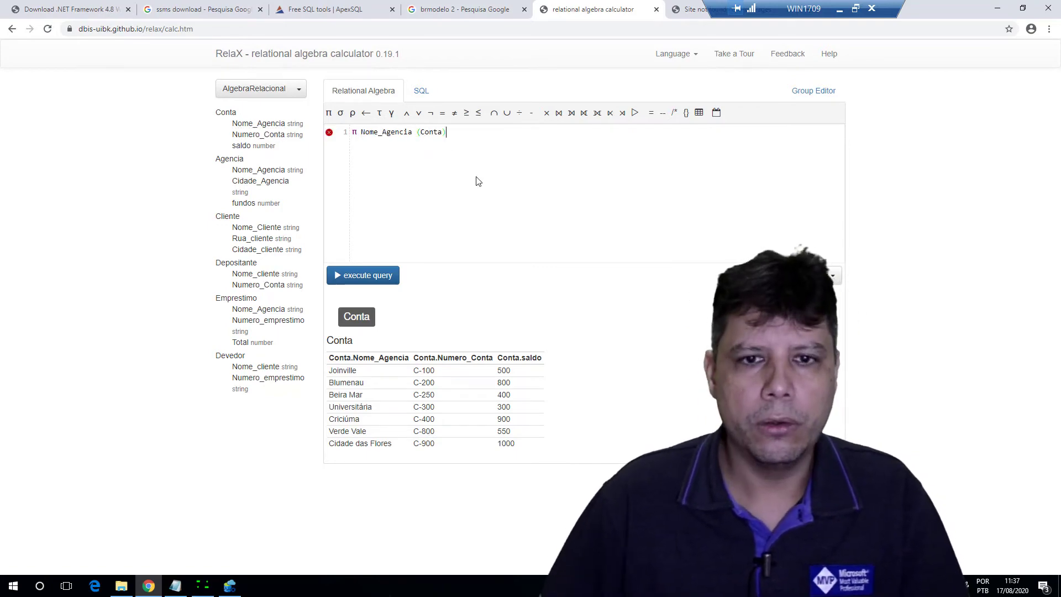
{"action": "left_click", "coordinate": [362, 276]}
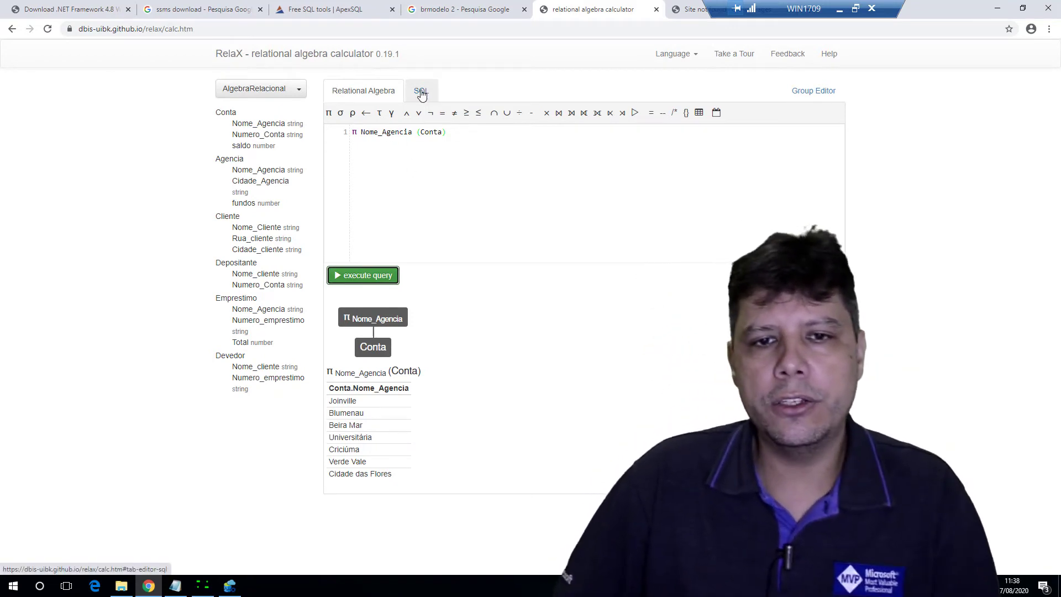
Step: Write the equivalent SQL query SELECT Nome_Agencia FROM Conta in the SQL editor and execute it
{"action": "left_click", "coordinate": [420, 91]}
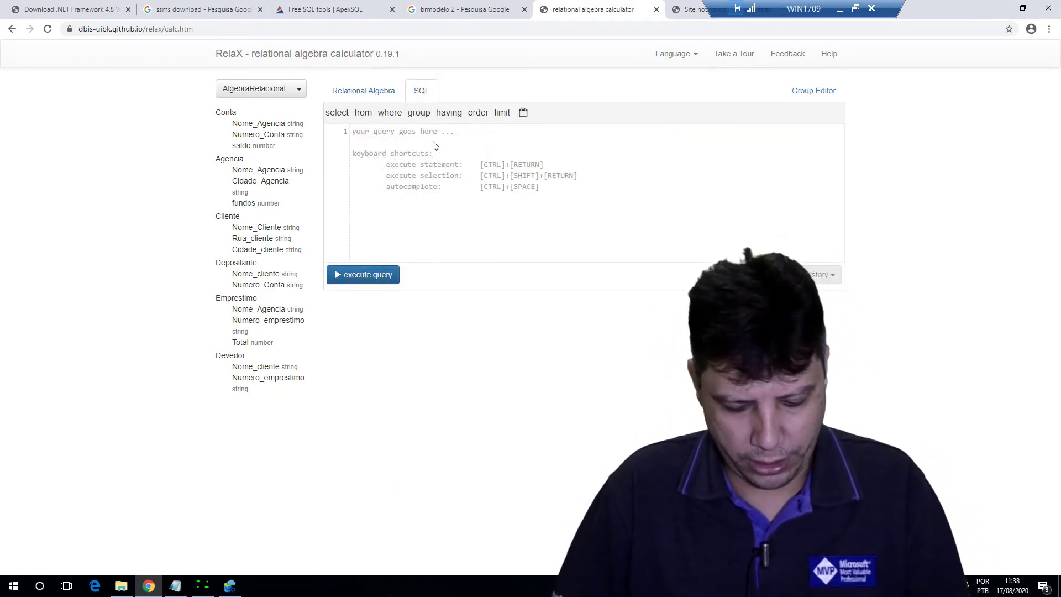
{"action": "type", "text": "se"}
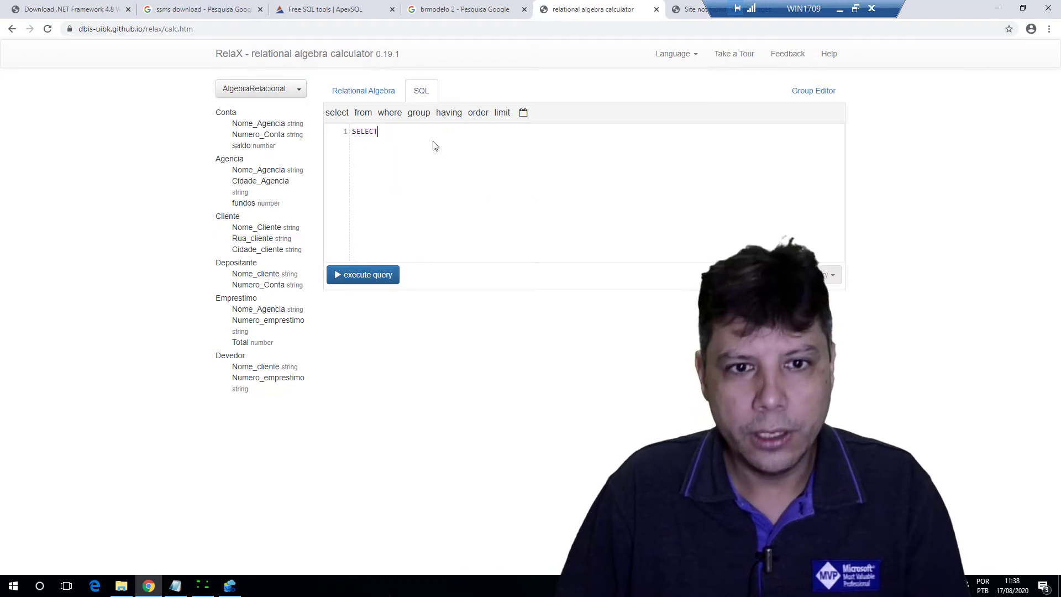
{"action": "left_click", "coordinate": [266, 125]}
{"action": "type", "text": "FRO"}
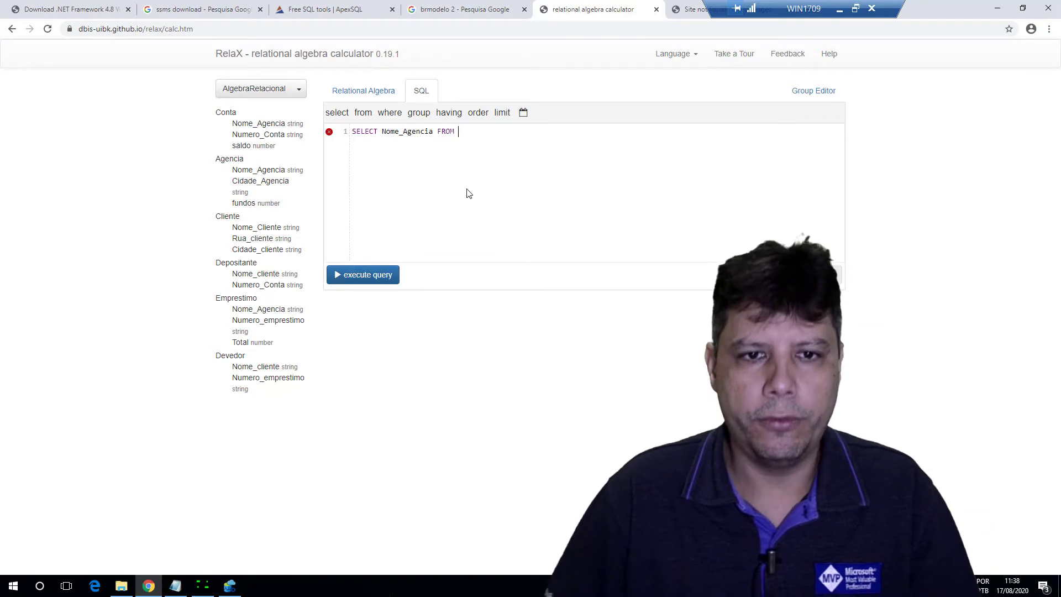
{"action": "type", "text": "M"}
{"action": "left_click", "coordinate": [226, 114]}
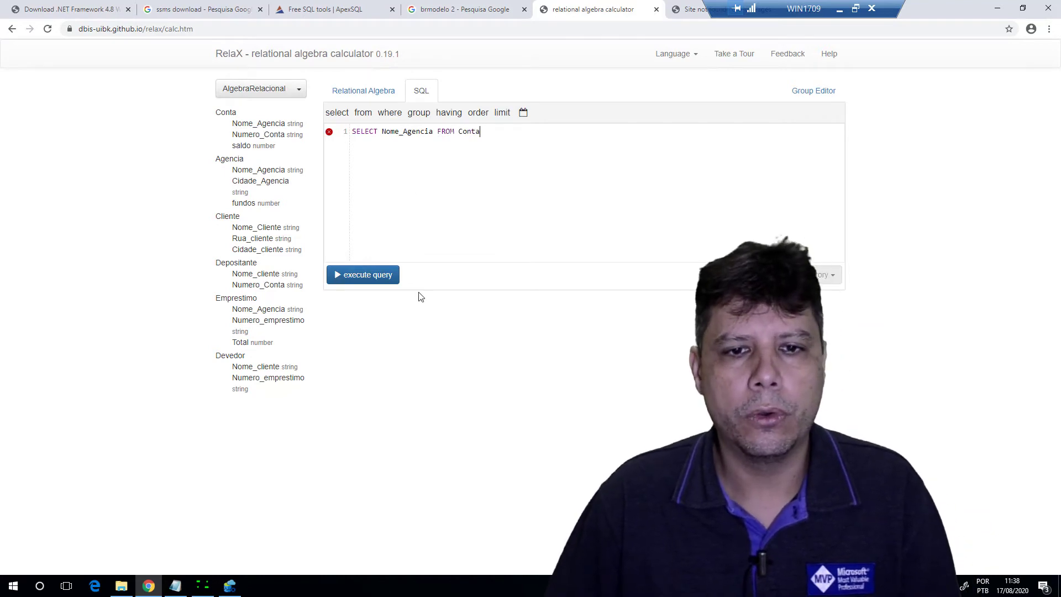
{"action": "left_click", "coordinate": [378, 282]}
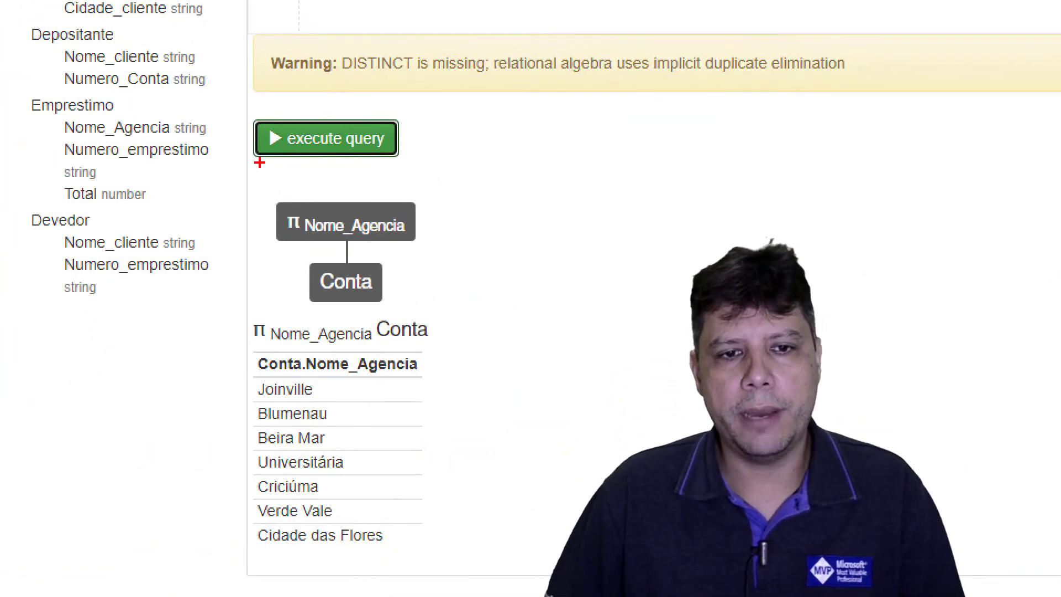
Step: Examine the operator tree of the SQL query and return to the relational algebra version to compare the projection
{"action": "left_click_drag", "start_coordinate": [254, 179], "coordinate": [440, 252]}
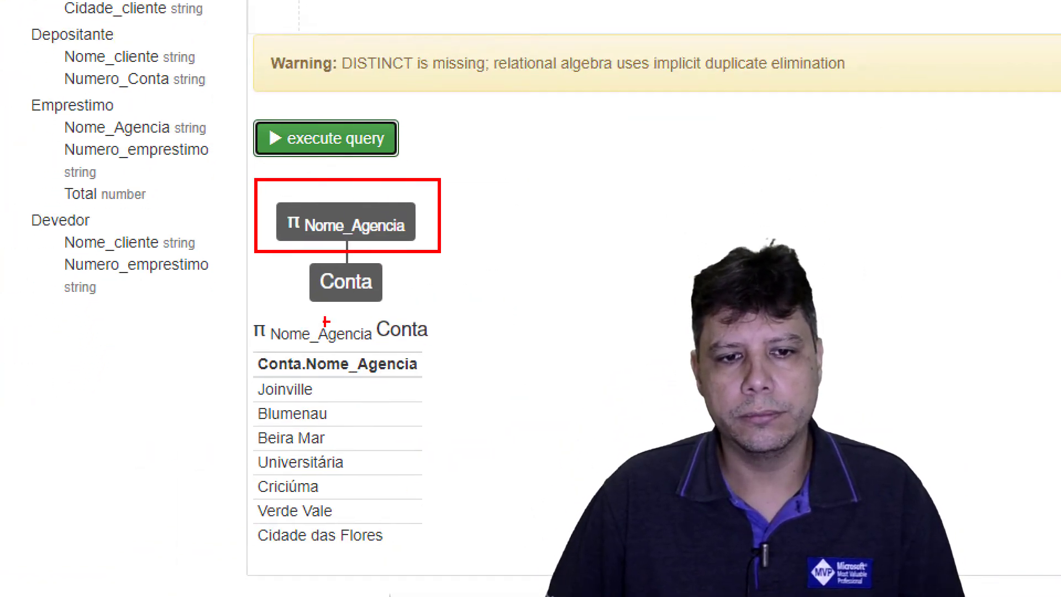
{"action": "mouse_move", "coordinate": [267, 255]}
{"action": "left_mouse_down"}
{"action": "mouse_move", "coordinate": [385, 280]}
{"action": "mouse_move", "coordinate": [439, 313]}
{"action": "left_mouse_up"}
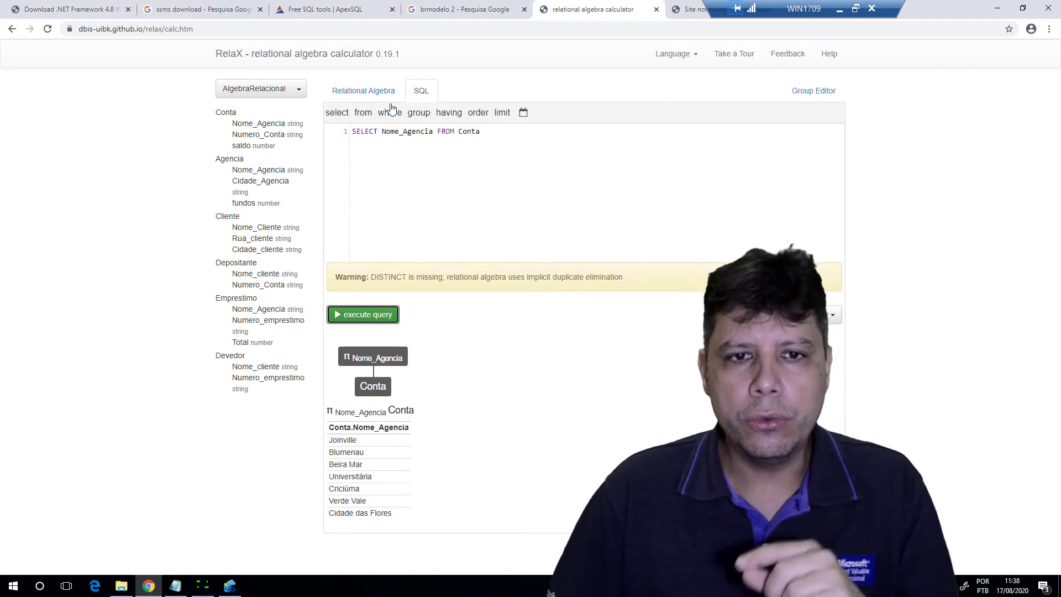
{"action": "left_click", "coordinate": [363, 91]}
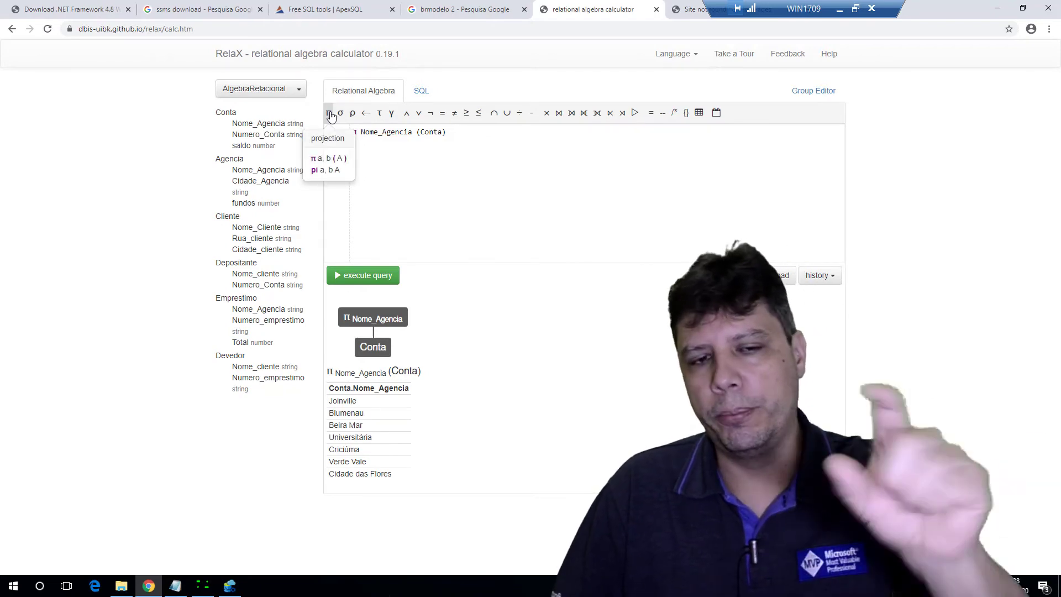
Step: Insert the selection operator σ before (Conta) in the Nome_Agencia projection query and point out its syntax example
{"action": "double_click", "coordinate": [384, 131]}
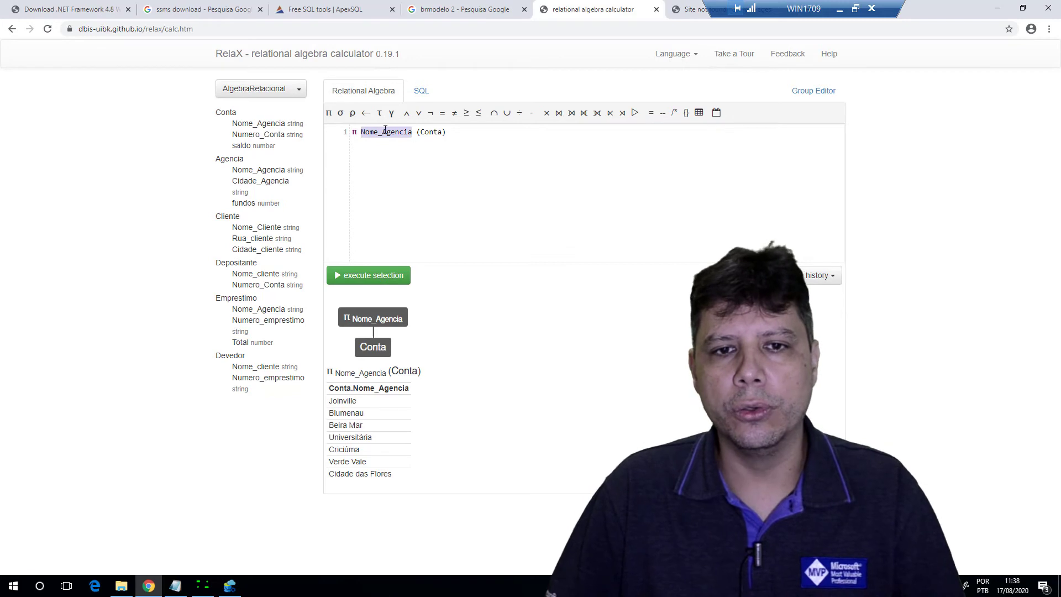
{"action": "left_click", "coordinate": [419, 131]}
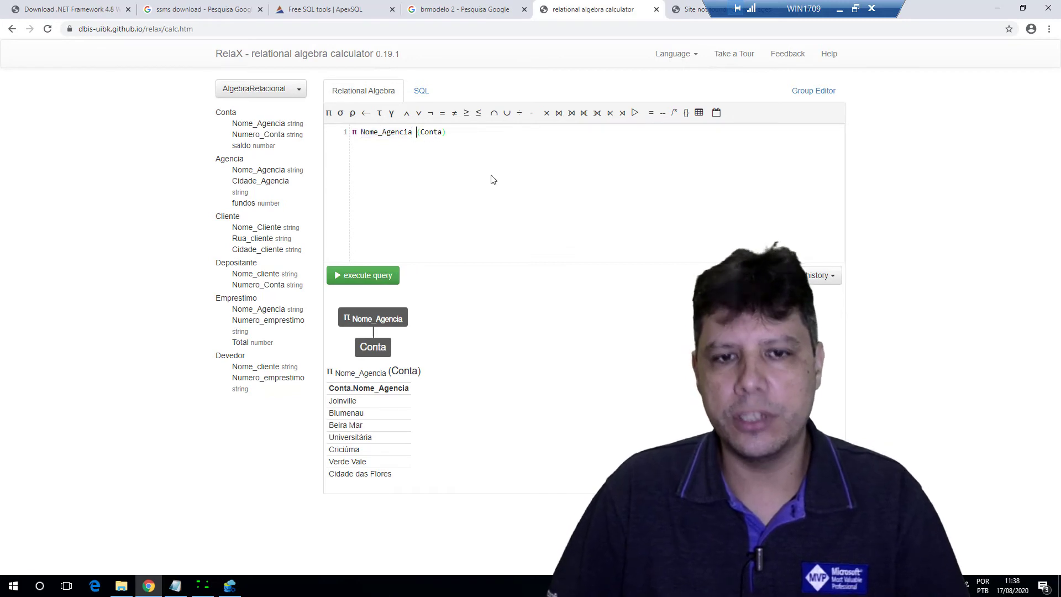
{"action": "left_click", "coordinate": [342, 115]}
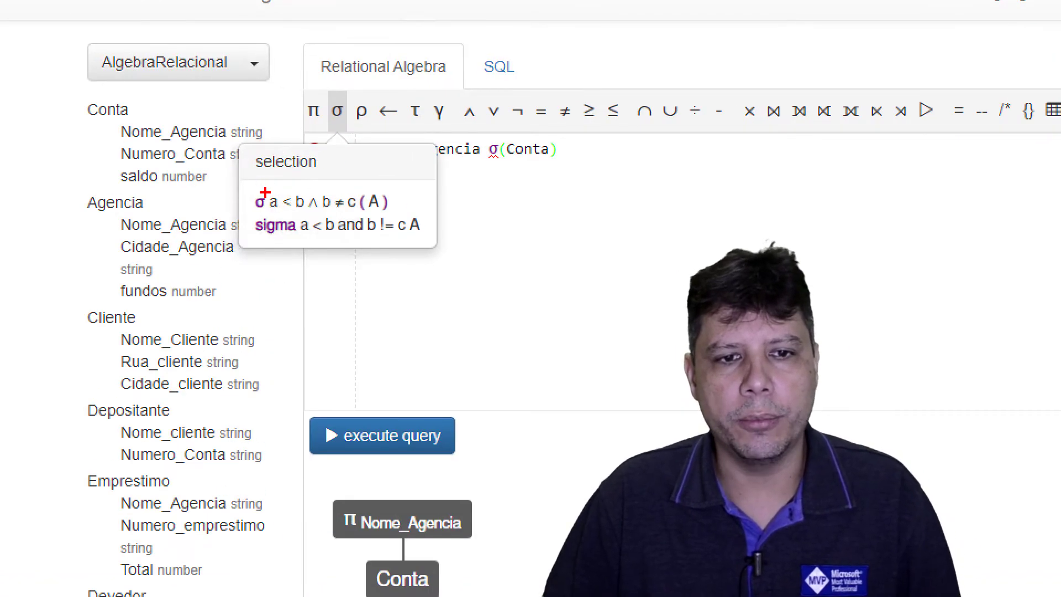
{"action": "left_click_drag", "start_coordinate": [265, 193], "coordinate": [362, 217]}
{"action": "key", "text": "Escape"}
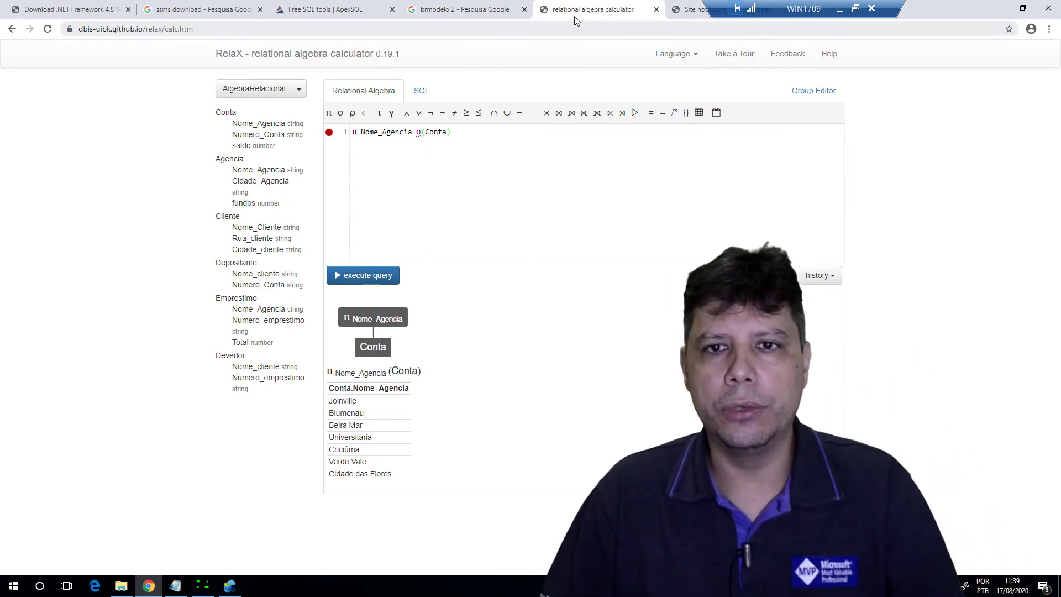
Step: Load the GitHub profile github.com/sqldagraduacao in the browser tab showing the 404 page
{"action": "left_click", "coordinate": [679, 14]}
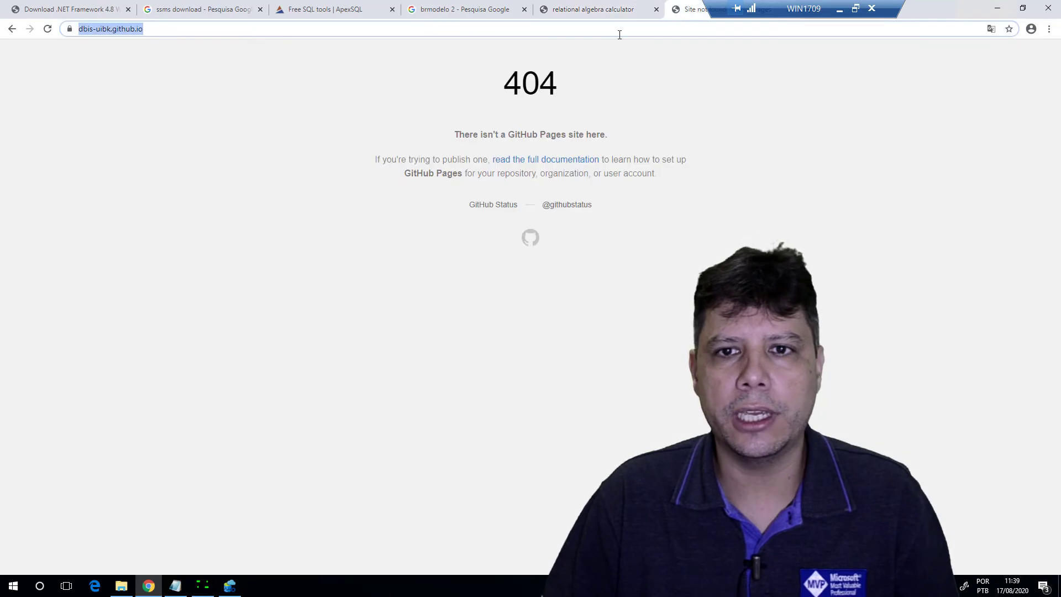
{"action": "left_click", "coordinate": [620, 33]}
{"action": "key", "text": "BackSpace"}
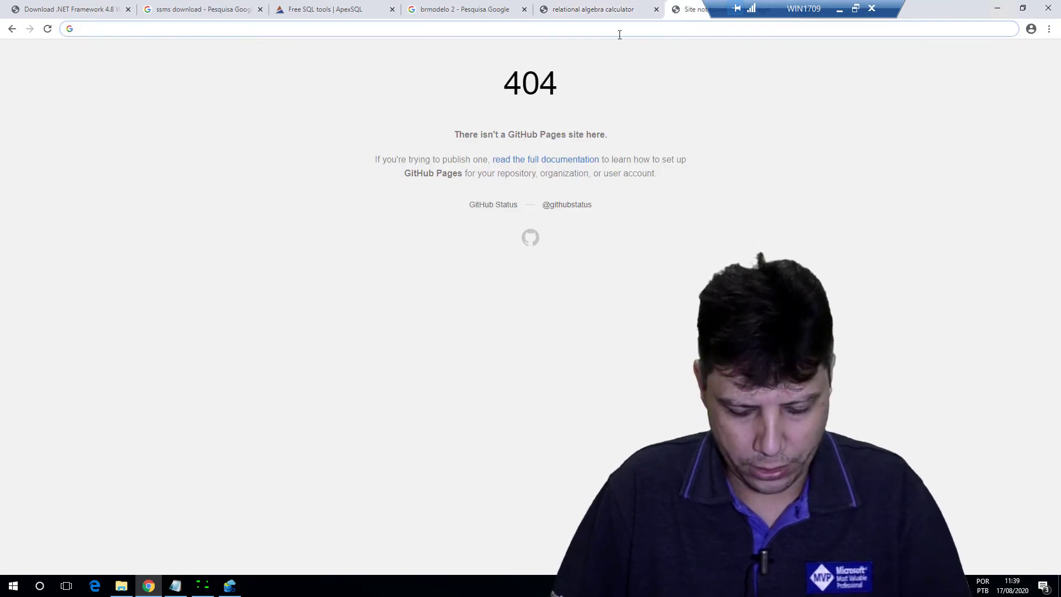
{"action": "type", "text": "github.com/sqldagraduacao"}
{"action": "key", "text": "Return"}
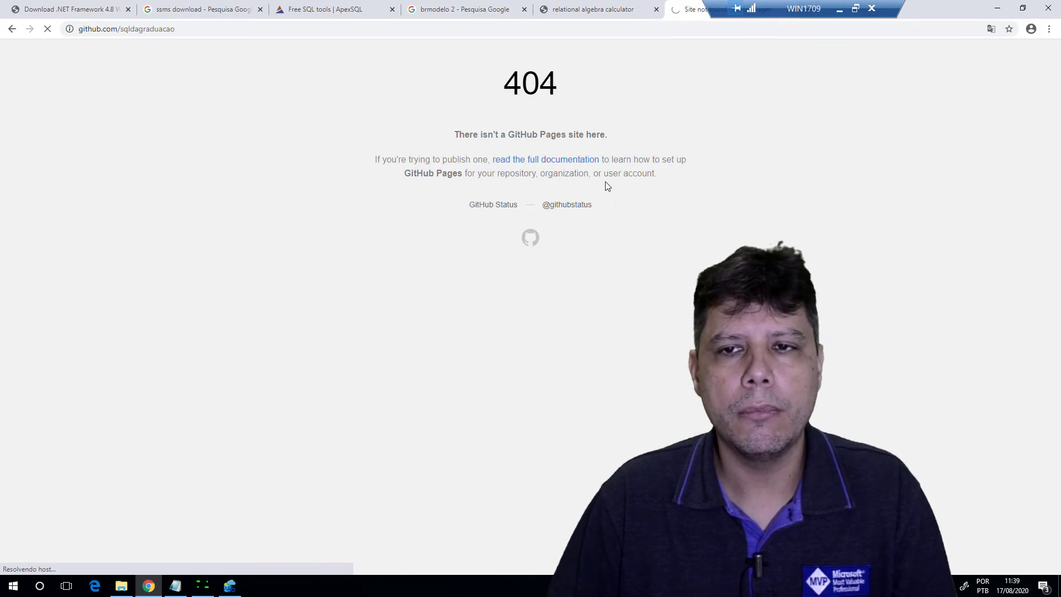
{"action": "left_click", "coordinate": [589, 14]}
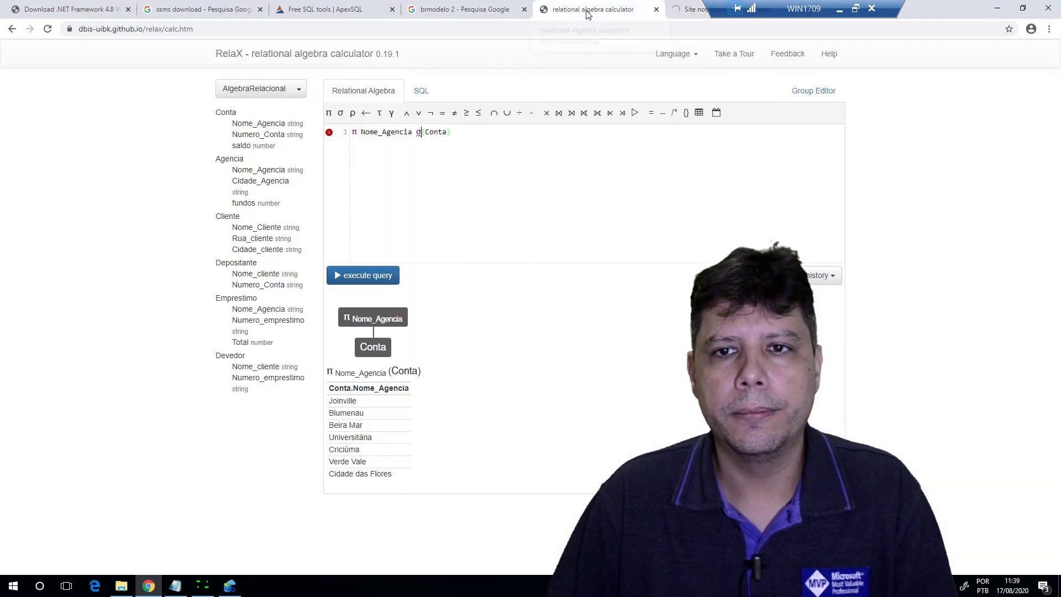
{"action": "left_click", "coordinate": [687, 11]}
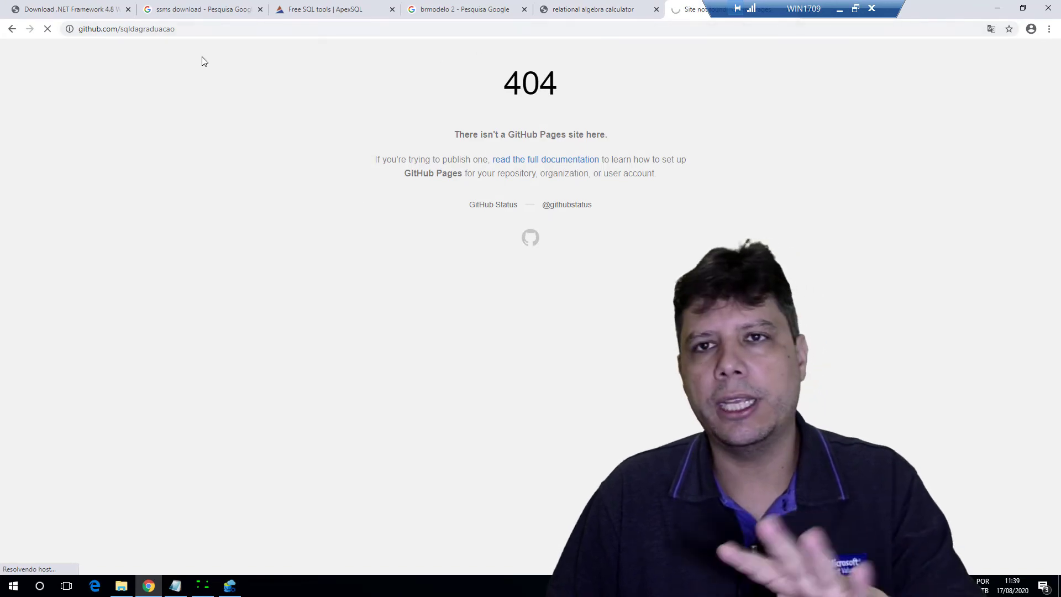
{"action": "left_click", "coordinate": [594, 9]}
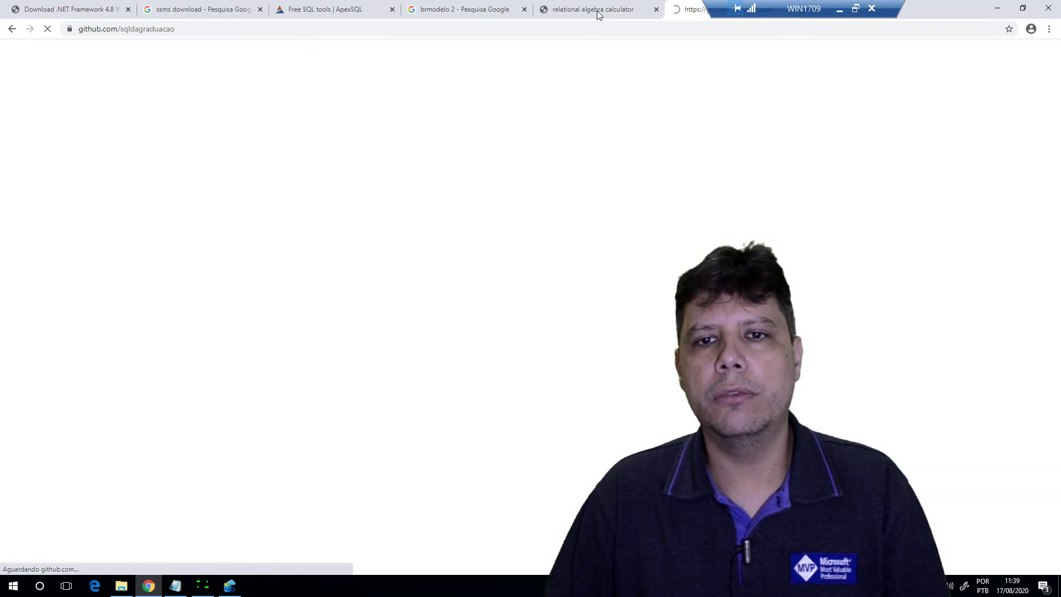
{"action": "left_click", "coordinate": [674, 11]}
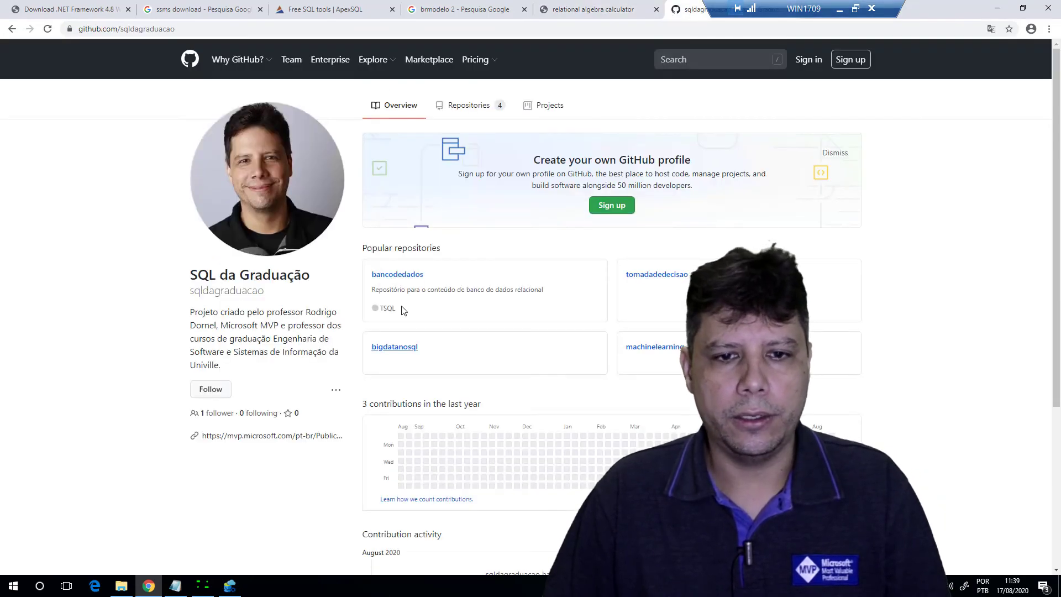
Step: Open the bancodedados repository, look through its files and README, and return to the relational algebra calculator
{"action": "left_click", "coordinate": [400, 278]}
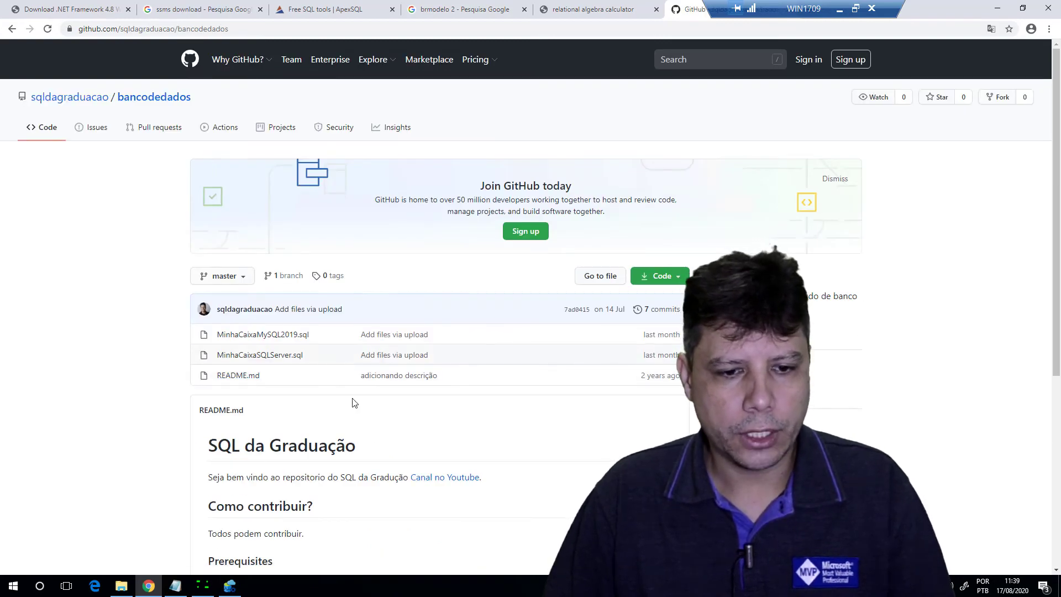
{"action": "scroll", "coordinate": [443, 441], "scroll_direction": "down", "scroll_amount": 3}
{"action": "scroll", "coordinate": [443, 440], "scroll_direction": "up", "scroll_amount": 3}
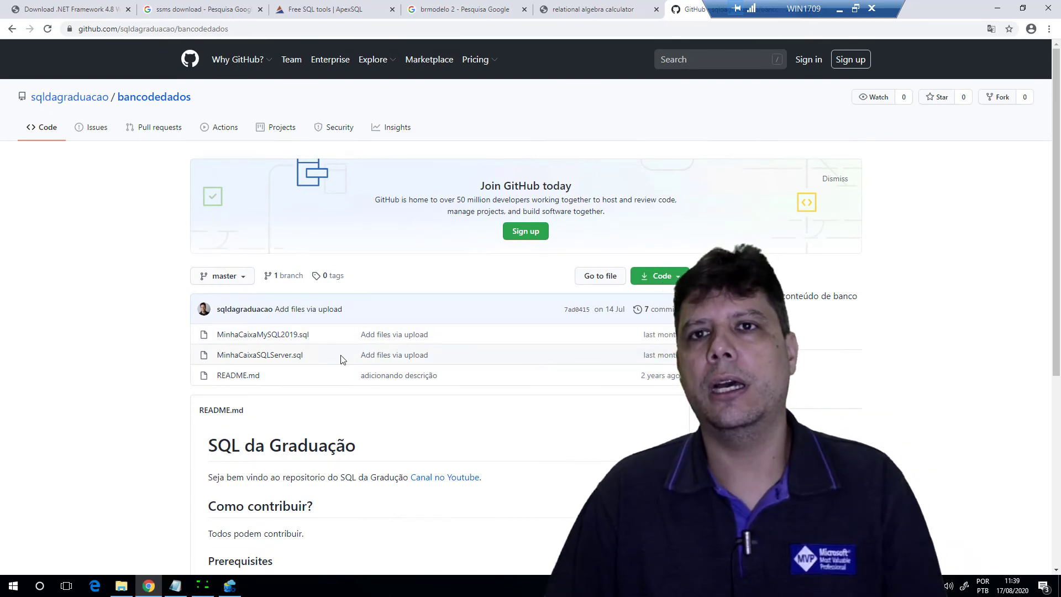
{"action": "left_click", "coordinate": [594, 9]}
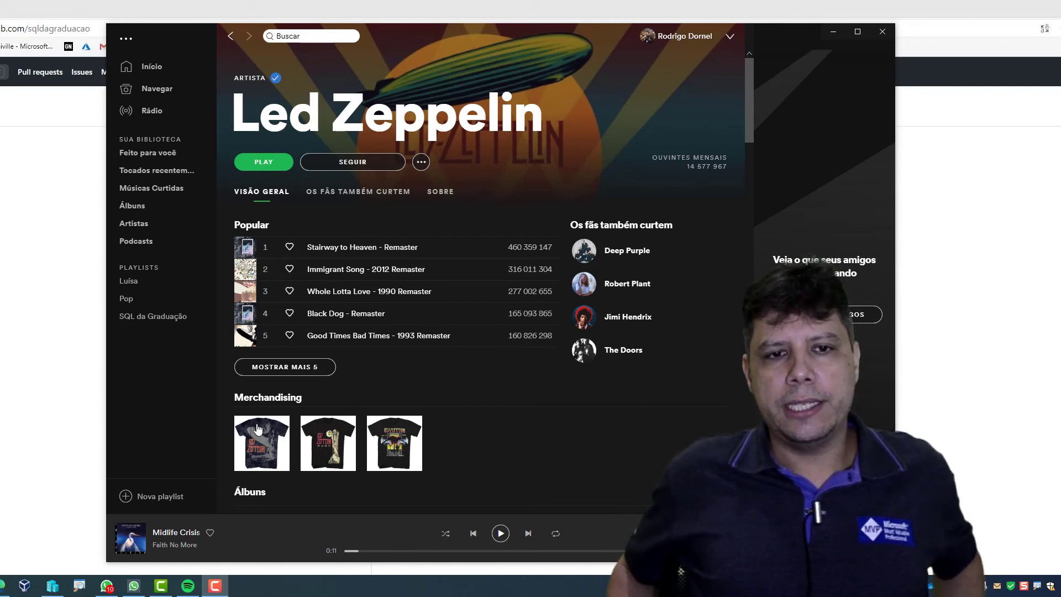
Step: Expand Led Zeppelin's popular songs list and examine the track list of the Celebration Day album
{"action": "left_click", "coordinate": [296, 367]}
{"action": "scroll", "coordinate": [331, 310], "scroll_direction": "down", "scroll_amount": 1}
{"action": "scroll", "coordinate": [326, 232], "scroll_direction": "up", "scroll_amount": 1}
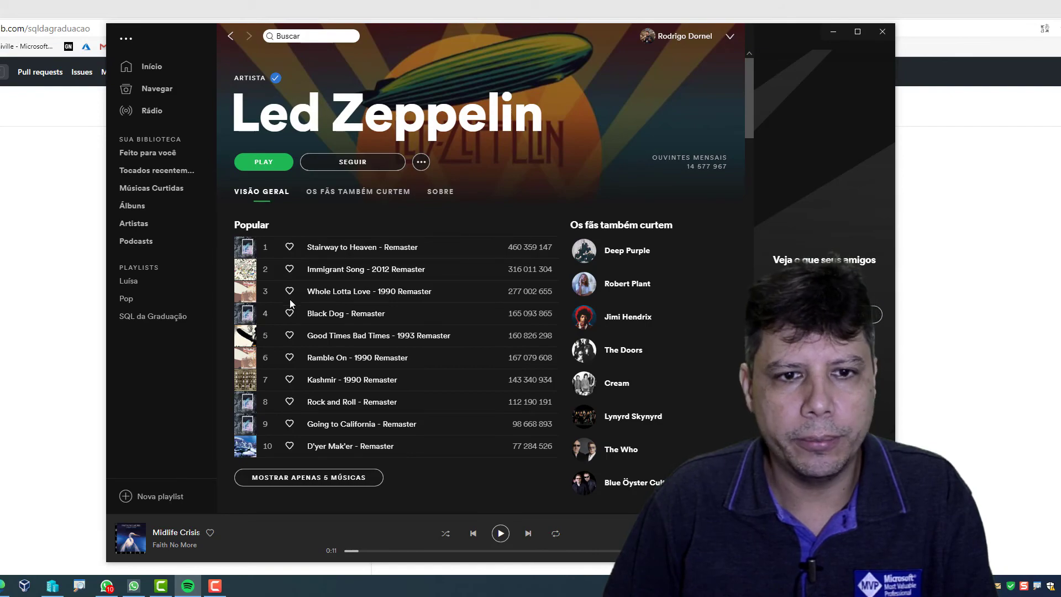
{"action": "scroll", "coordinate": [298, 379], "scroll_direction": "down", "scroll_amount": 20}
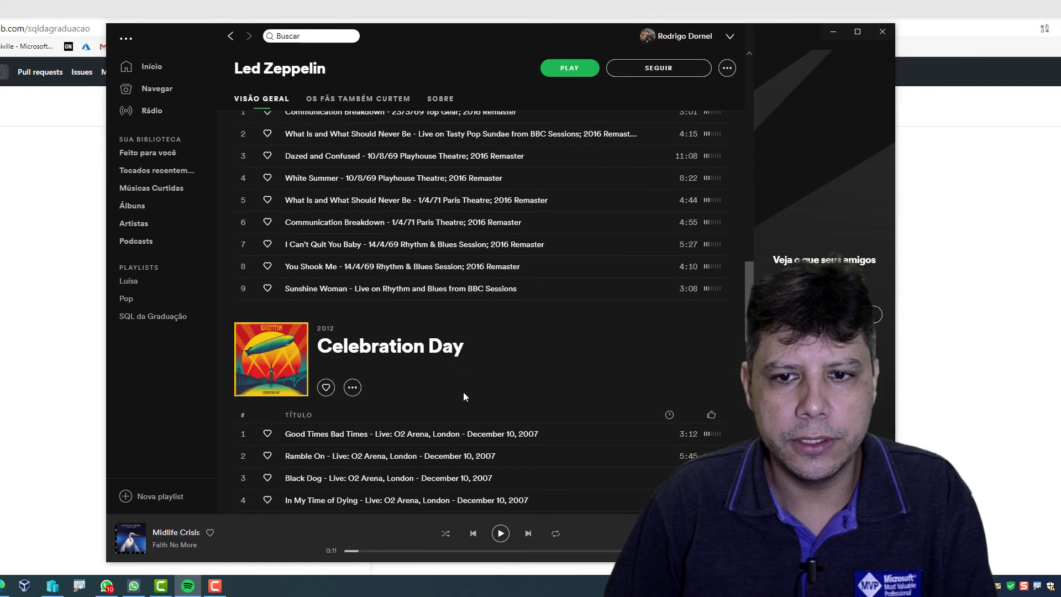
{"action": "scroll", "coordinate": [463, 393], "scroll_direction": "down", "scroll_amount": 4}
{"action": "scroll", "coordinate": [436, 332], "scroll_direction": "up", "scroll_amount": 3}
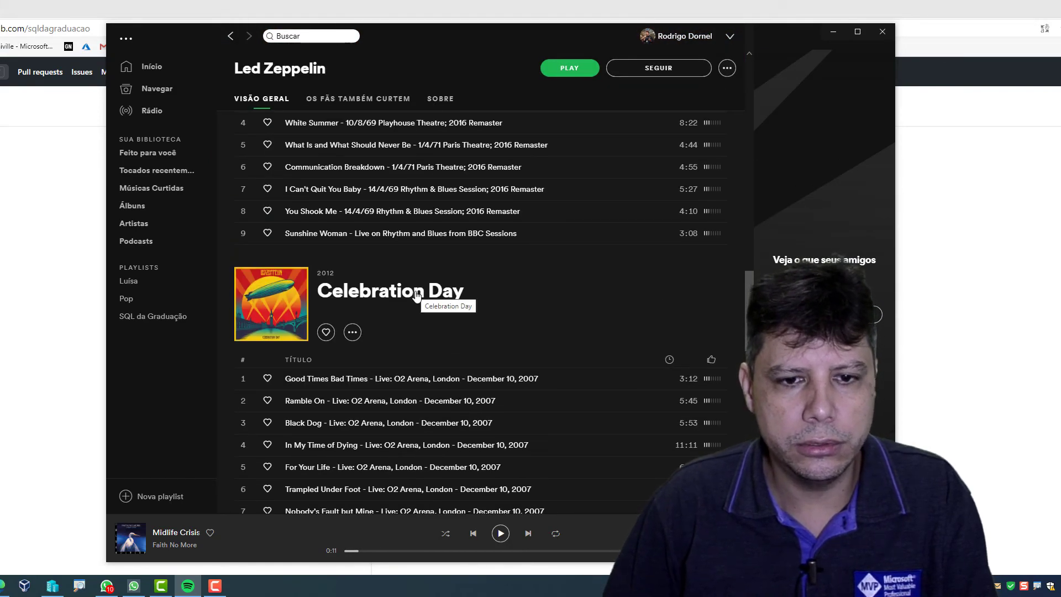
{"action": "scroll", "coordinate": [442, 293], "scroll_direction": "down", "scroll_amount": 2}
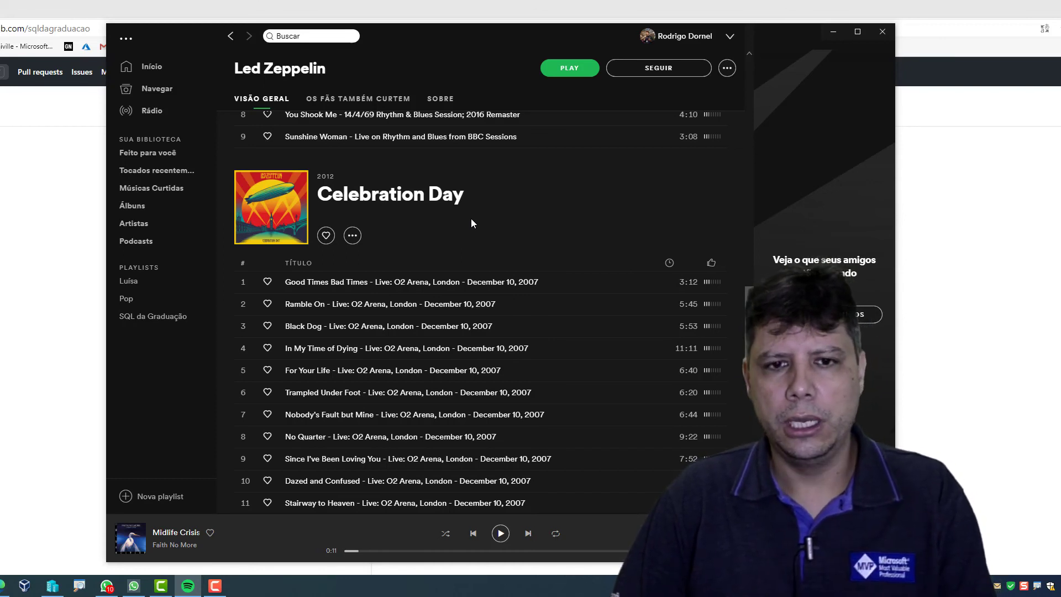
{"action": "scroll", "coordinate": [448, 433], "scroll_direction": "down", "scroll_amount": 3}
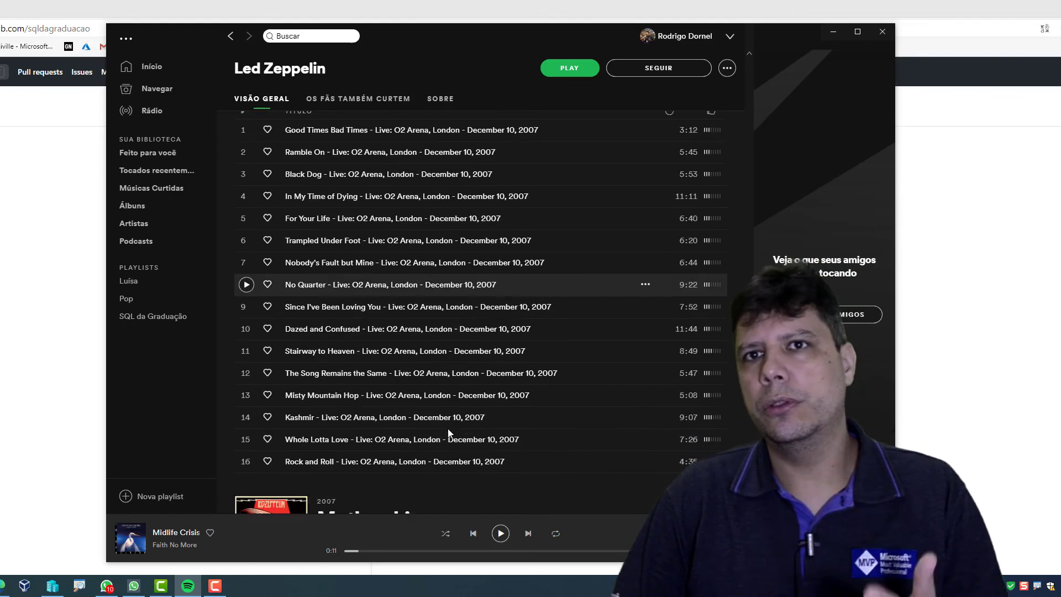
{"action": "scroll", "coordinate": [448, 429], "scroll_direction": "up", "scroll_amount": 15}
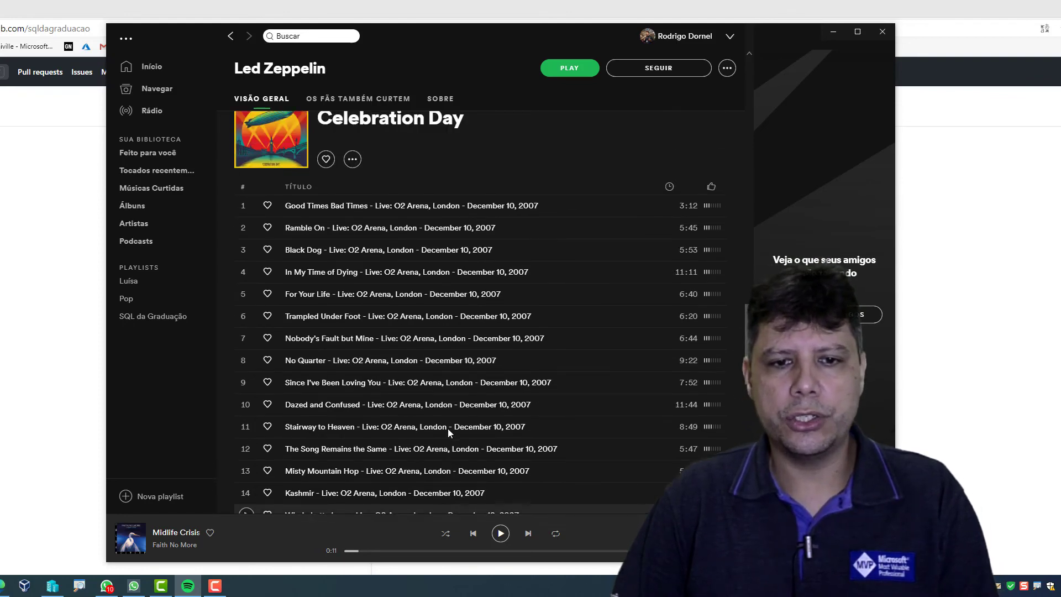
{"action": "scroll", "coordinate": [447, 429], "scroll_direction": "up", "scroll_amount": 8}
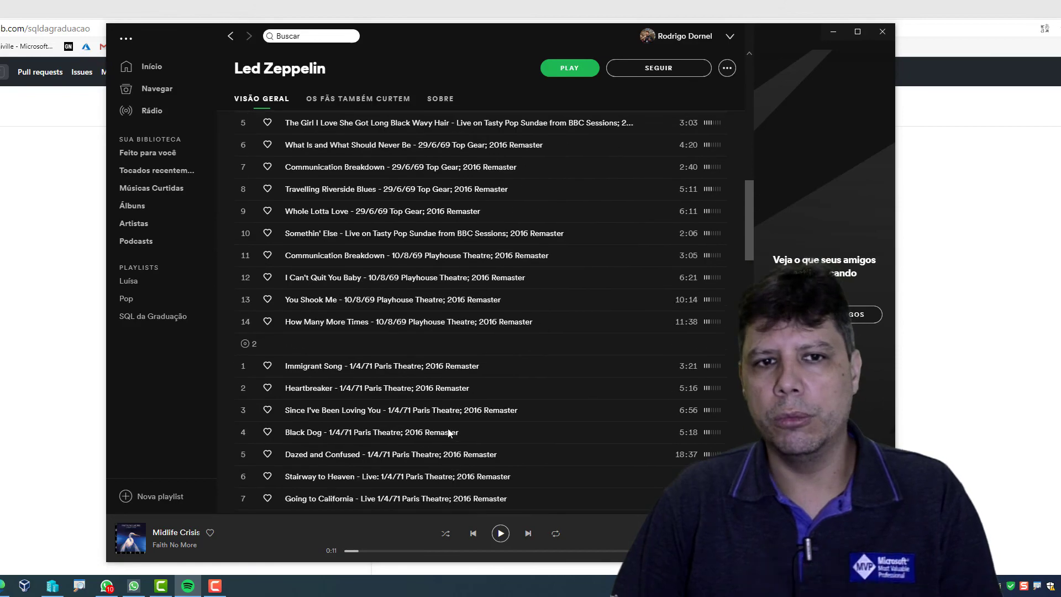
Step: Browse Led Zeppelin's discography from the BBC session recordings through to the Houses of the Holy album
{"action": "scroll", "coordinate": [462, 446], "scroll_direction": "down", "scroll_amount": 4}
{"action": "scroll", "coordinate": [462, 445], "scroll_direction": "down", "scroll_amount": 20}
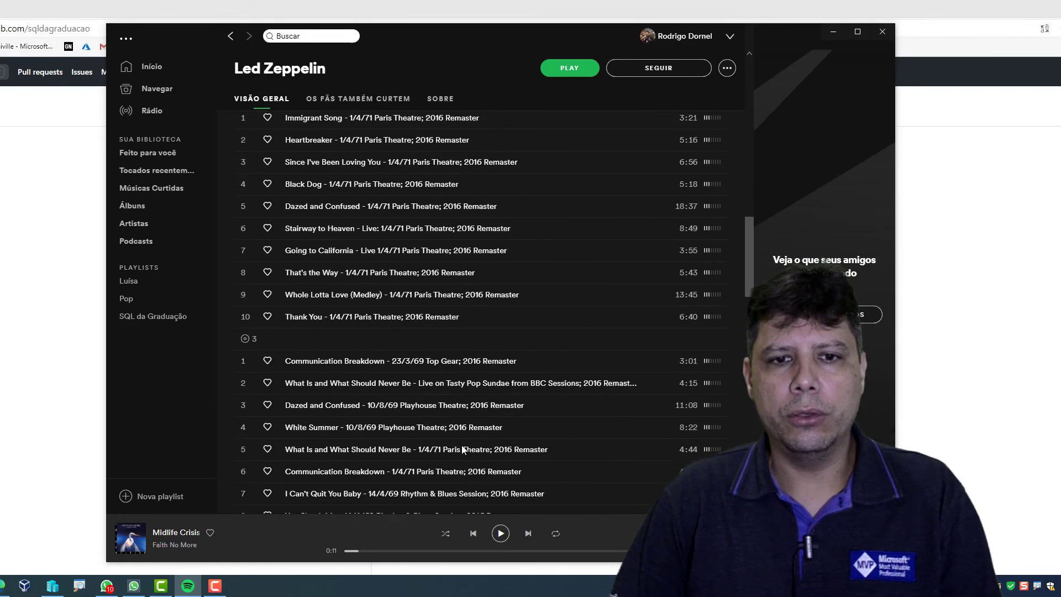
{"action": "scroll", "coordinate": [462, 449], "scroll_direction": "down", "scroll_amount": 20}
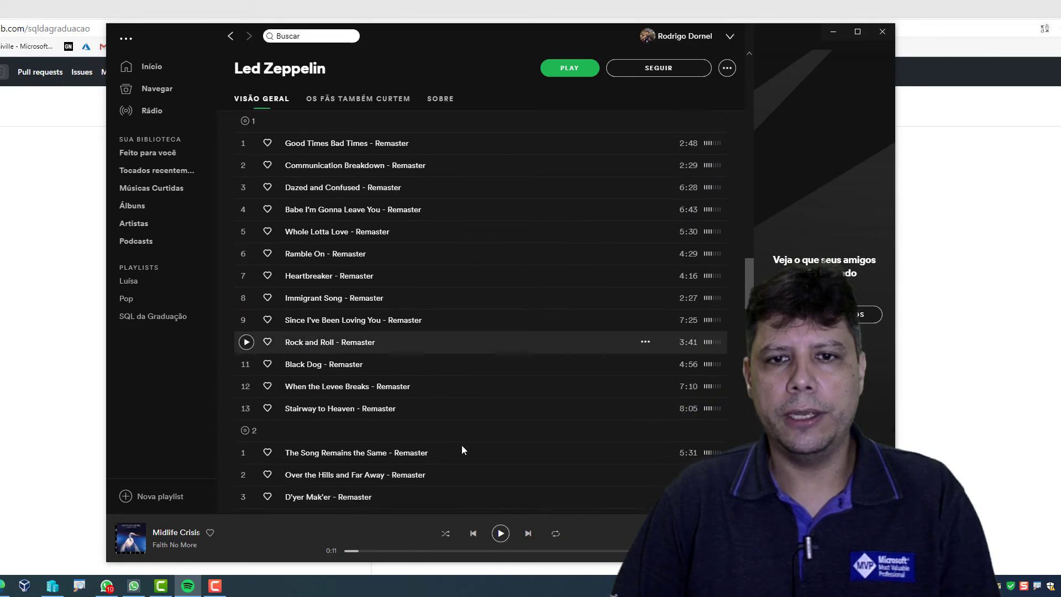
{"action": "scroll", "coordinate": [462, 450], "scroll_direction": "down", "scroll_amount": 20}
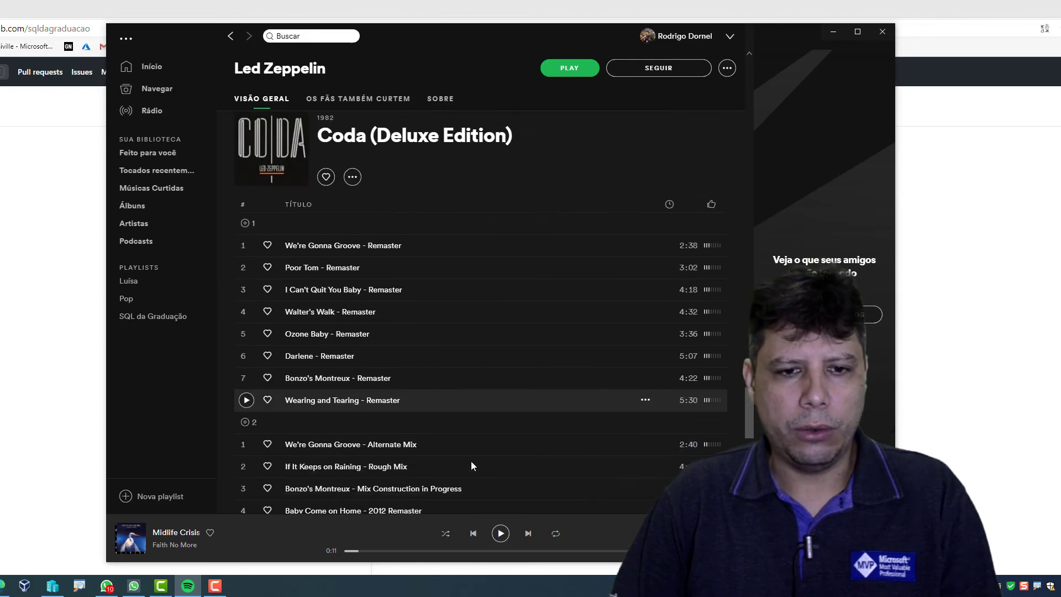
{"action": "scroll", "coordinate": [454, 445], "scroll_direction": "down", "scroll_amount": 20}
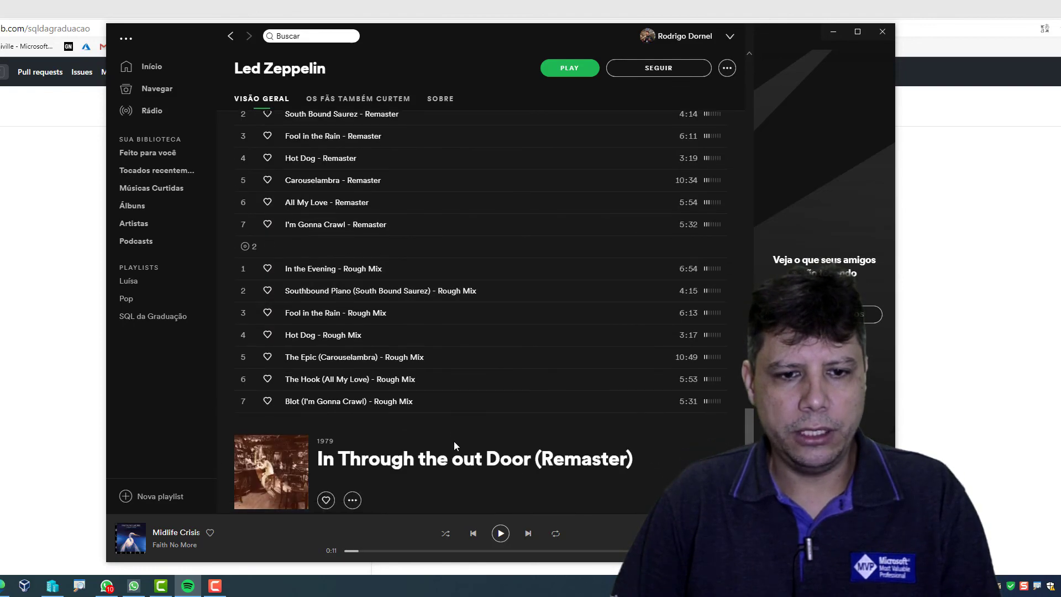
{"action": "scroll", "coordinate": [454, 445], "scroll_direction": "down", "scroll_amount": 20}
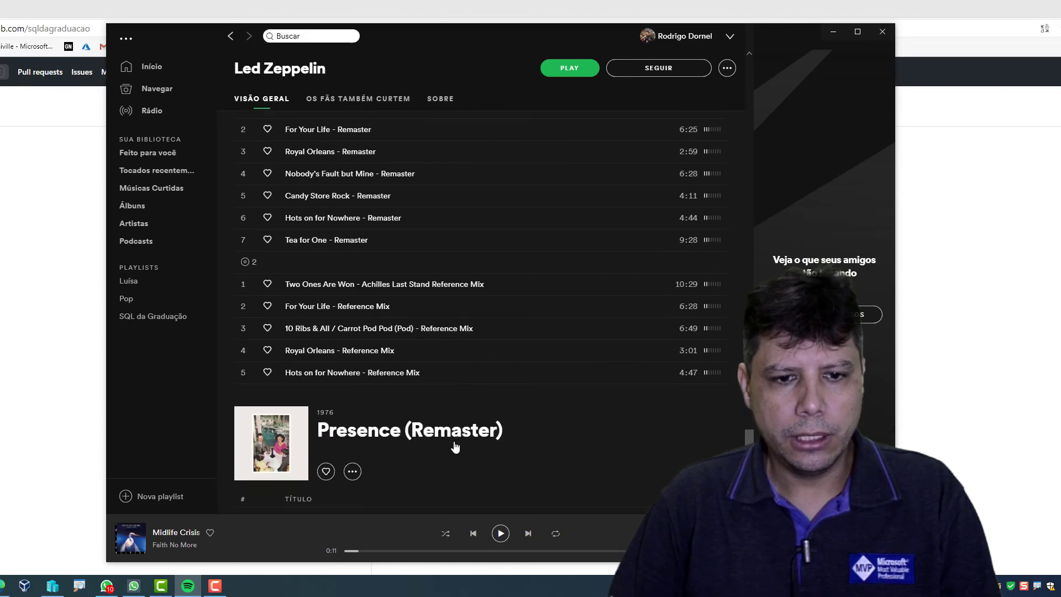
{"action": "scroll", "coordinate": [454, 446], "scroll_direction": "down", "scroll_amount": 20}
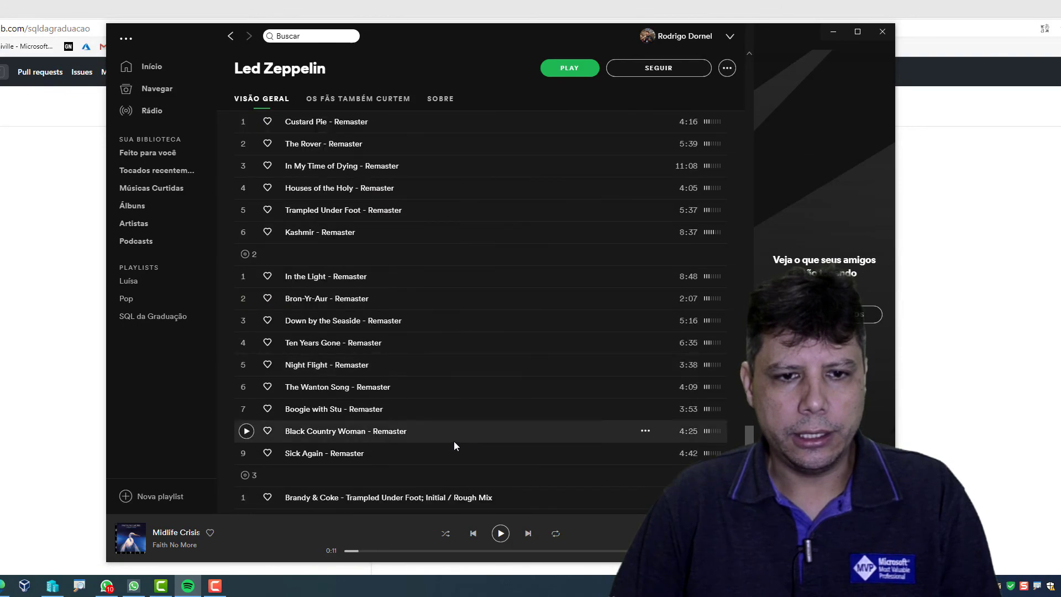
{"action": "scroll", "coordinate": [455, 445], "scroll_direction": "down", "scroll_amount": 9}
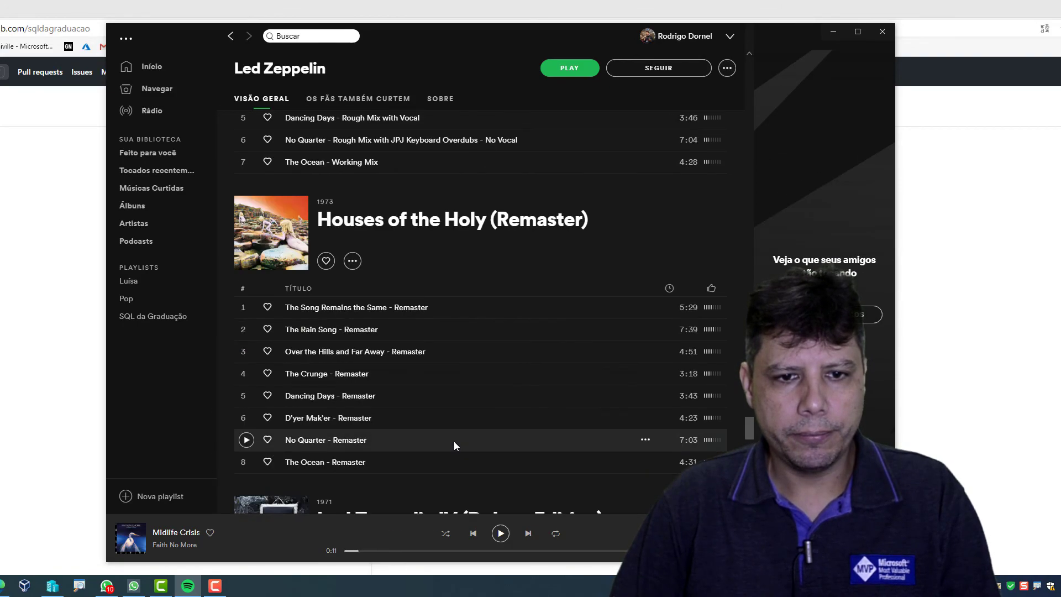
Step: Examine the track lists of the Led Zeppelin IV and Led Zeppelin III albums, comparing their Deluxe Edition and Remaster versions
{"action": "scroll", "coordinate": [378, 364], "scroll_direction": "down", "scroll_amount": 3}
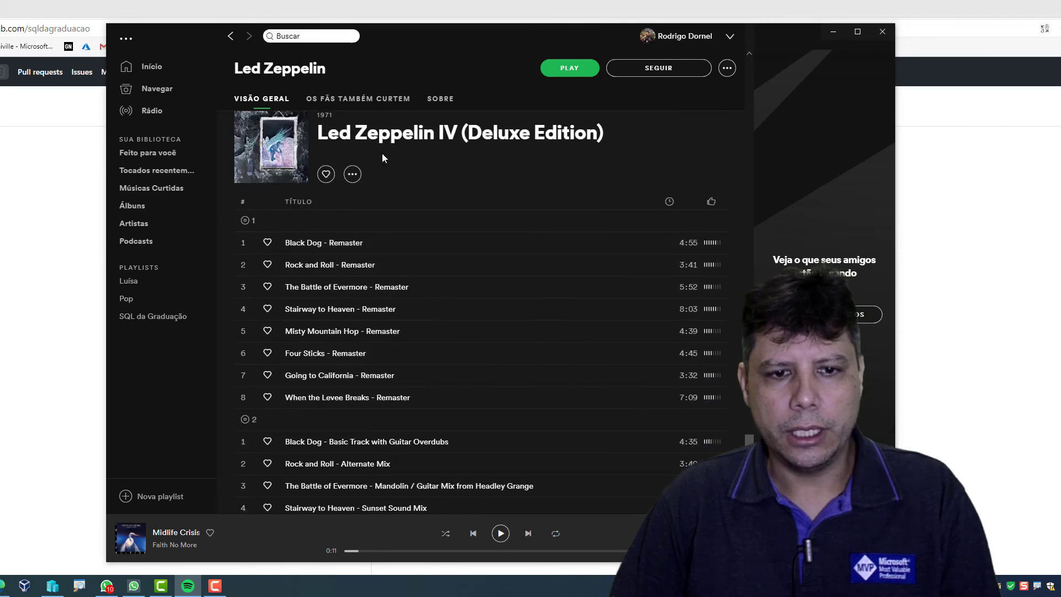
{"action": "scroll", "coordinate": [398, 265], "scroll_direction": "down", "scroll_amount": 10}
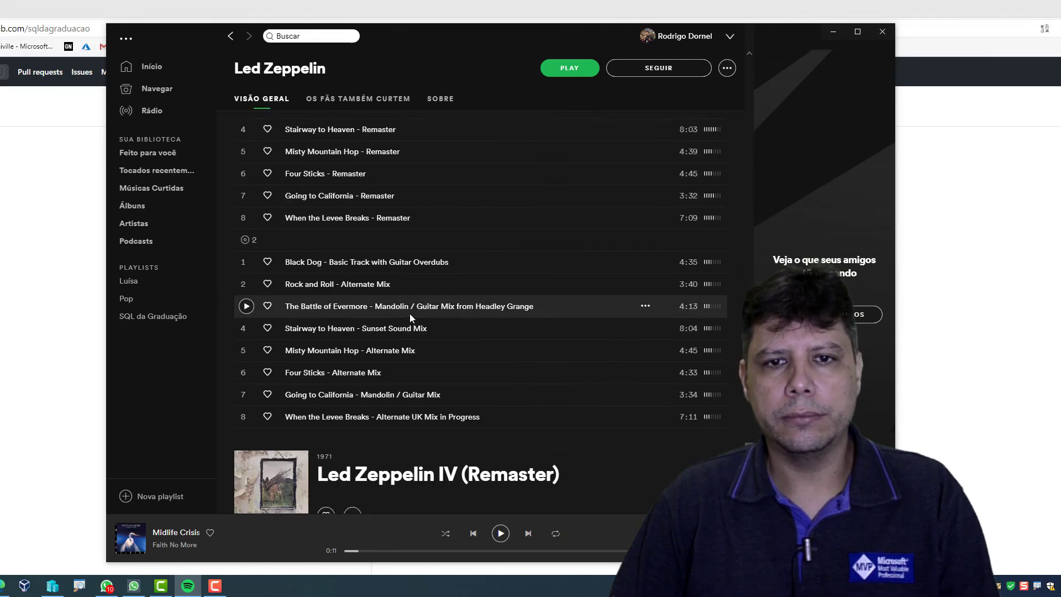
{"action": "scroll", "coordinate": [479, 289], "scroll_direction": "down", "scroll_amount": 3}
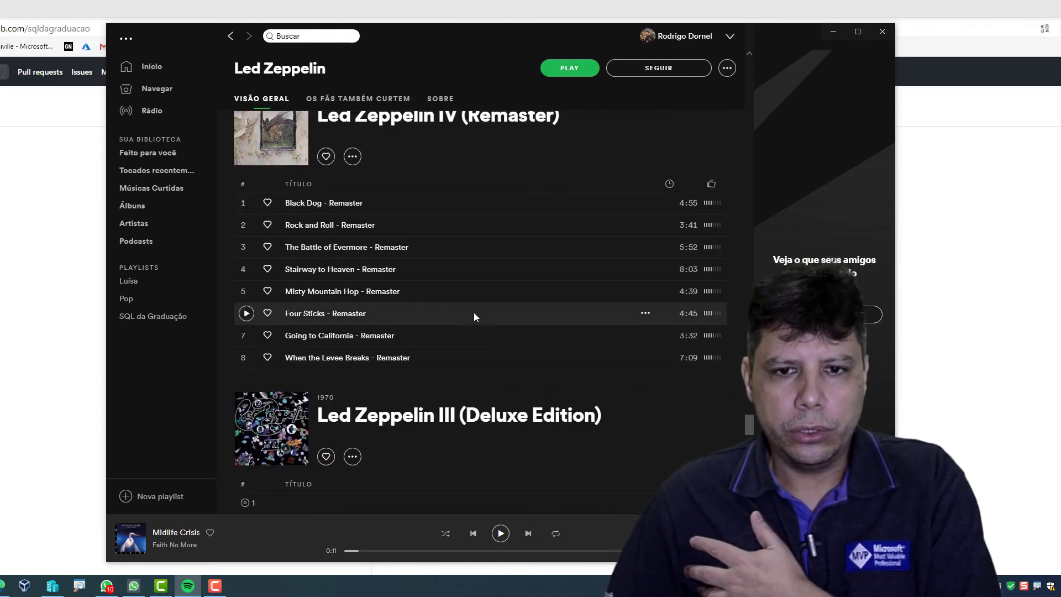
{"action": "scroll", "coordinate": [474, 316], "scroll_direction": "down", "scroll_amount": 5}
{"action": "scroll", "coordinate": [474, 377], "scroll_direction": "up", "scroll_amount": 1}
{"action": "scroll", "coordinate": [474, 377], "scroll_direction": "down", "scroll_amount": 3}
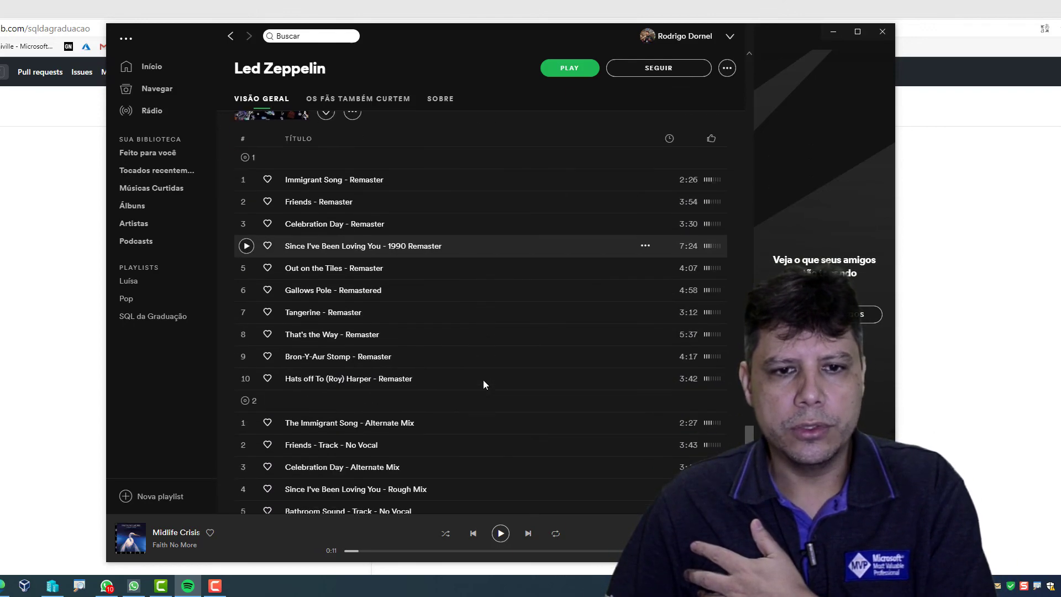
{"action": "scroll", "coordinate": [462, 372], "scroll_direction": "up", "scroll_amount": 3}
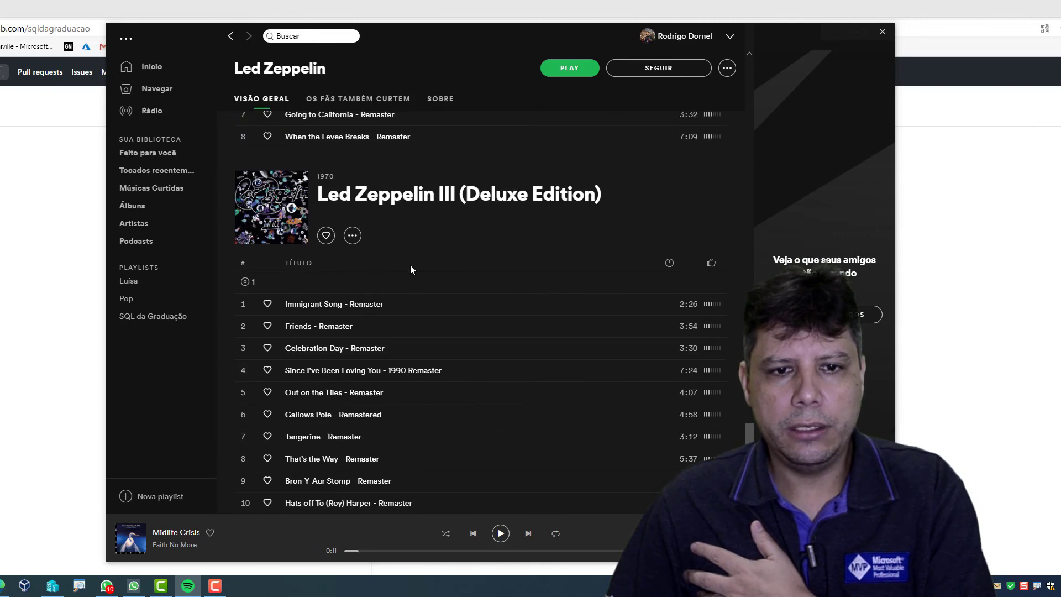
{"action": "scroll", "coordinate": [410, 265], "scroll_direction": "down", "scroll_amount": 2}
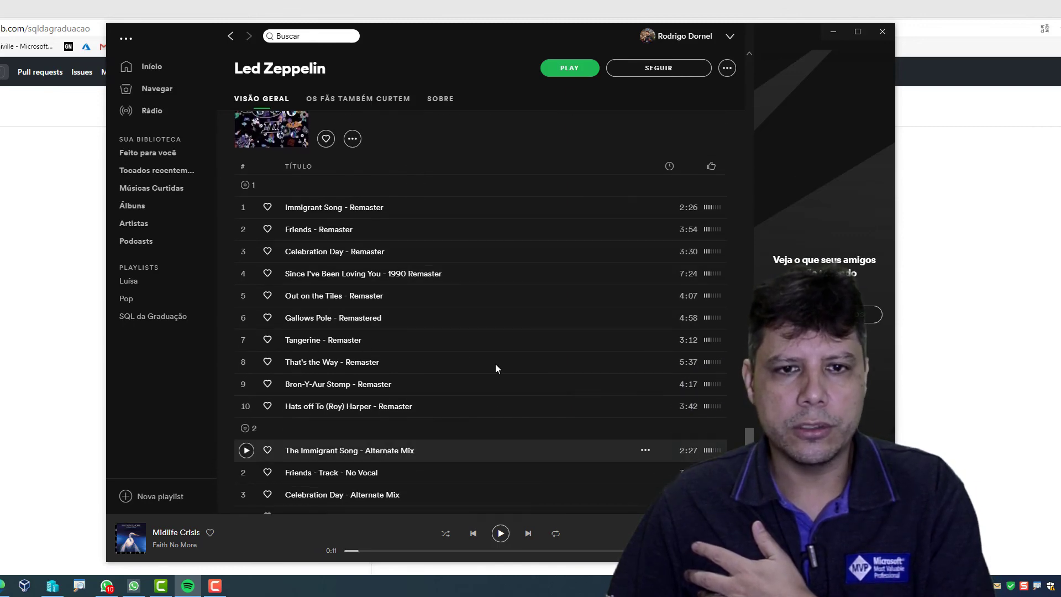
{"action": "scroll", "coordinate": [516, 369], "scroll_direction": "down", "scroll_amount": 10}
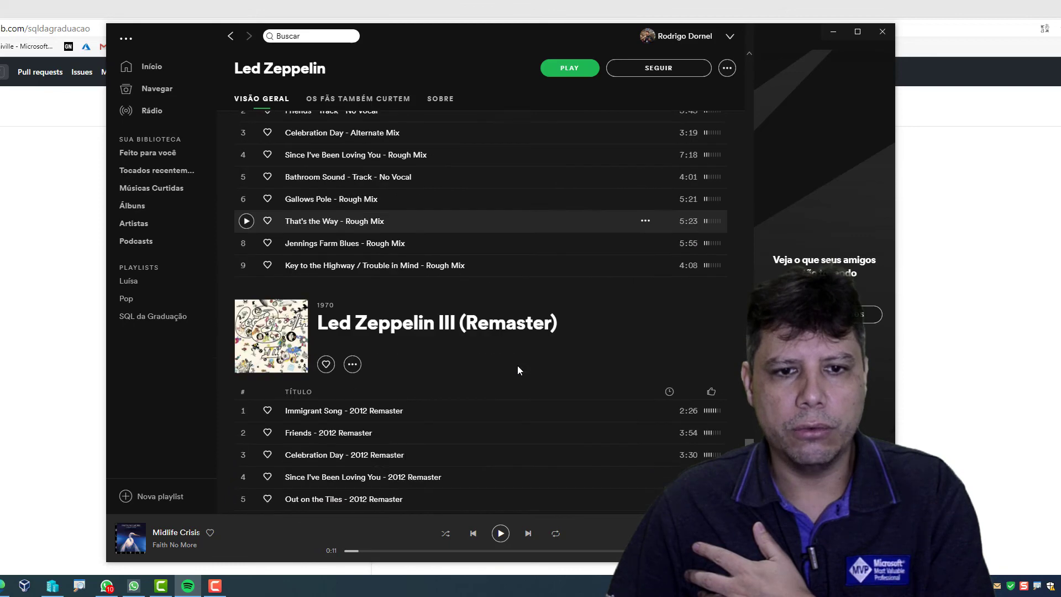
{"action": "scroll", "coordinate": [518, 367], "scroll_direction": "down", "scroll_amount": 2}
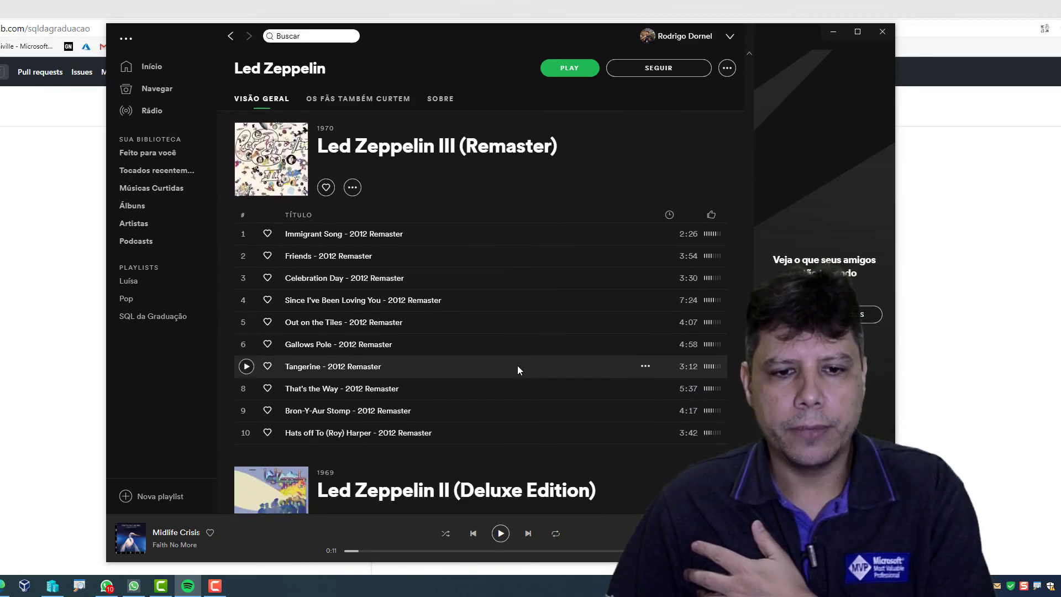
Step: Look back through Led Zeppelin's discography from Led Zeppelin III (Remaster) to the Celebration Day album
{"action": "scroll", "coordinate": [517, 365], "scroll_direction": "down", "scroll_amount": 15}
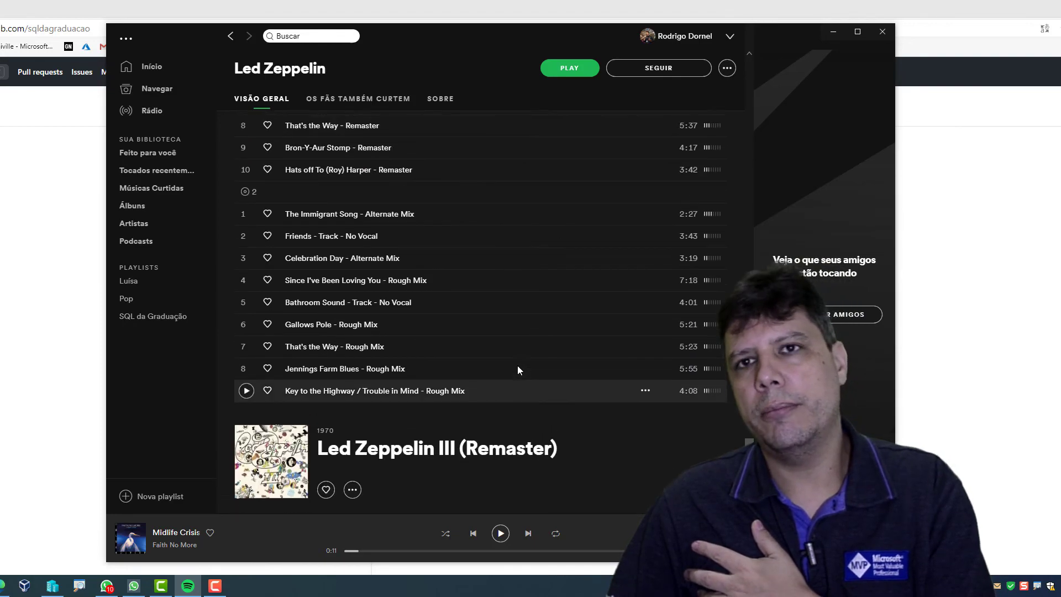
{"action": "scroll", "coordinate": [518, 367], "scroll_direction": "down", "scroll_amount": 20}
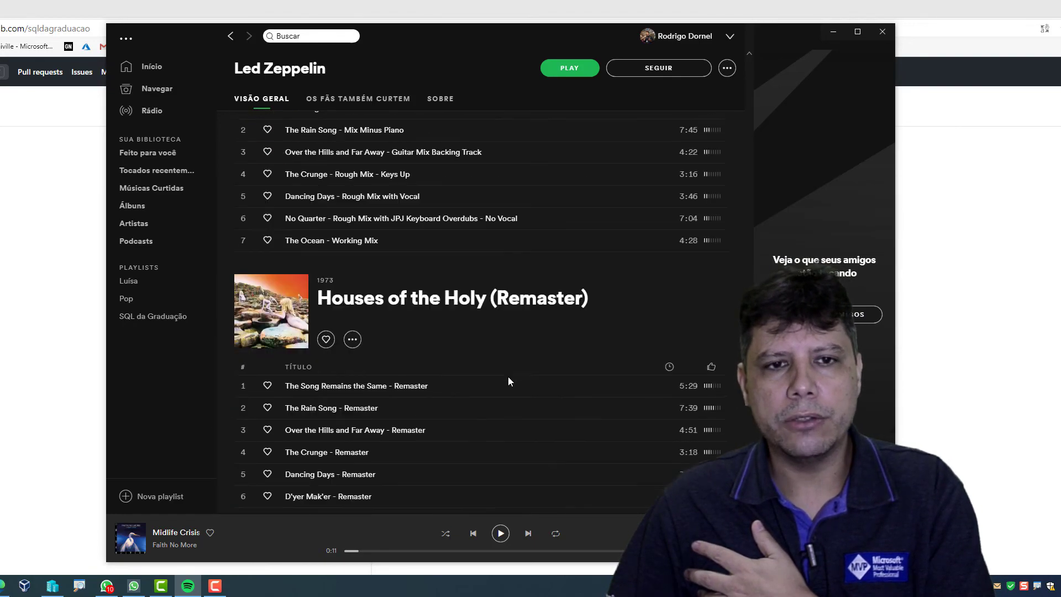
{"action": "scroll", "coordinate": [506, 386], "scroll_direction": "down", "scroll_amount": 20}
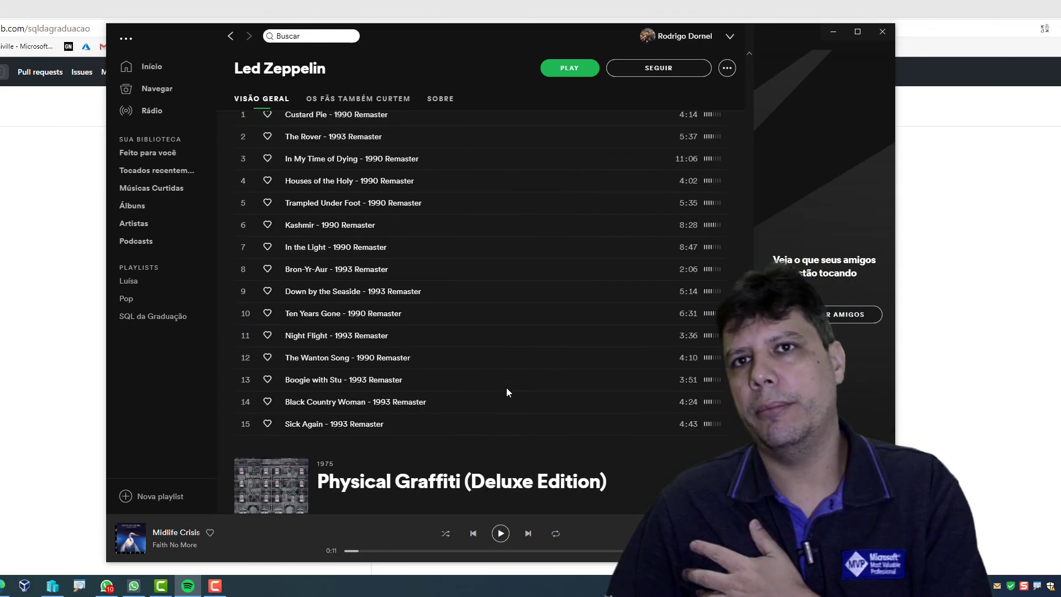
{"action": "scroll", "coordinate": [508, 404], "scroll_direction": "down", "scroll_amount": 20}
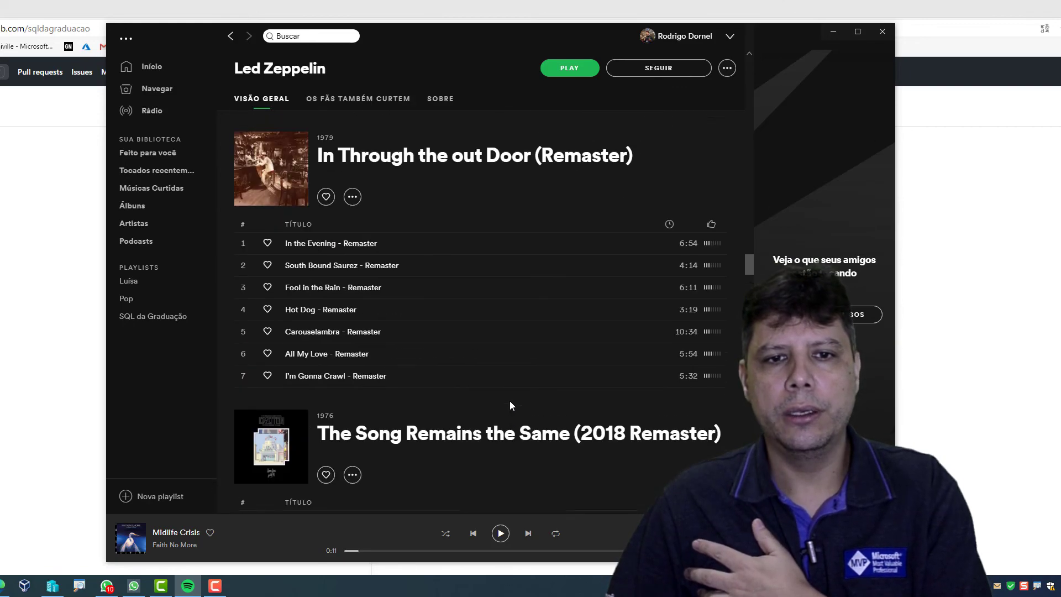
{"action": "scroll", "coordinate": [510, 402], "scroll_direction": "down", "scroll_amount": 20}
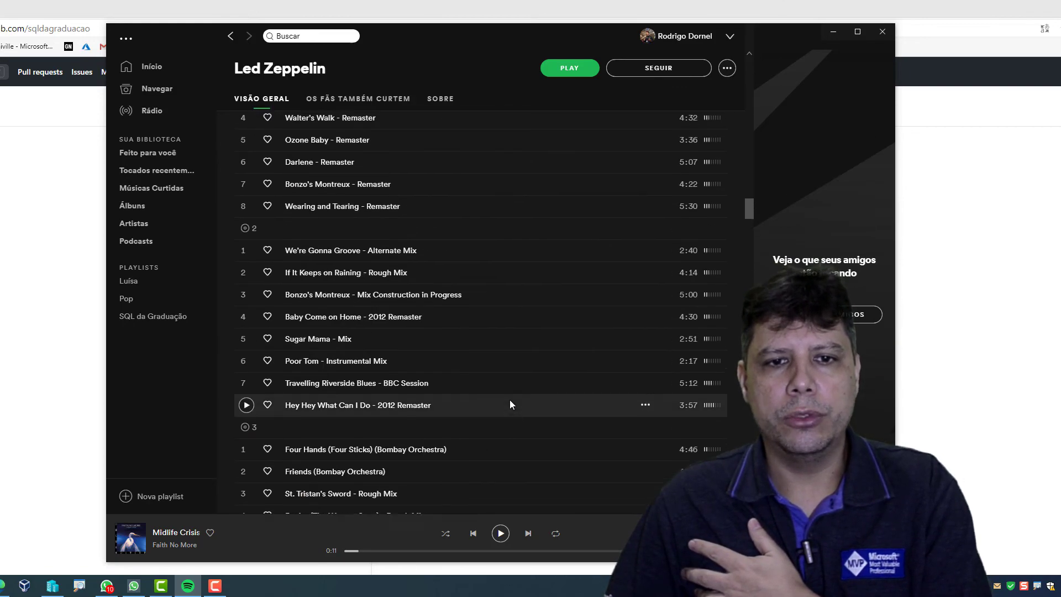
{"action": "scroll", "coordinate": [508, 405], "scroll_direction": "down", "scroll_amount": 20}
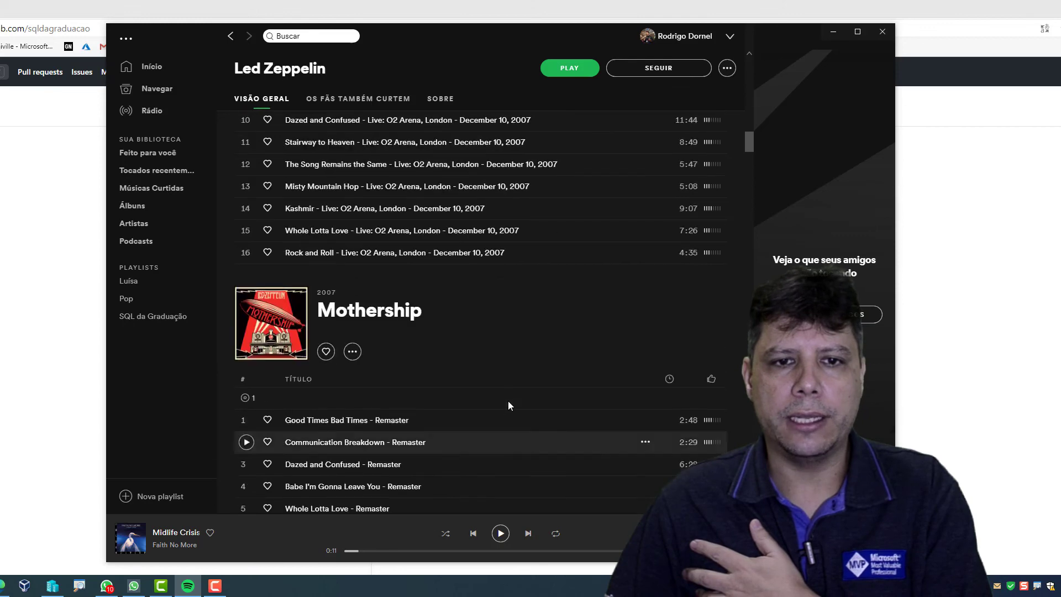
{"action": "scroll", "coordinate": [508, 400], "scroll_direction": "down", "scroll_amount": 3}
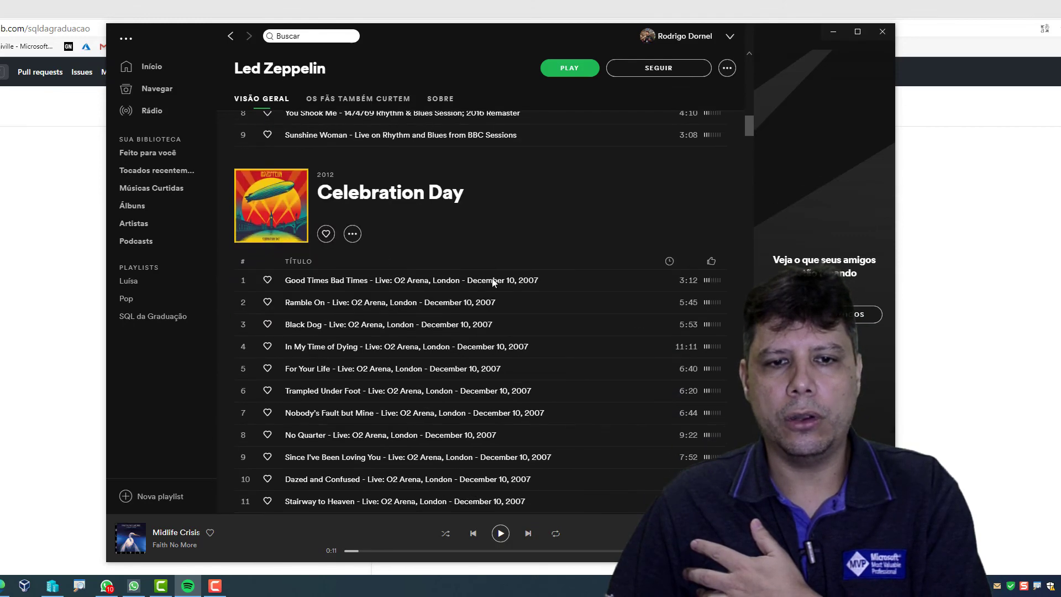